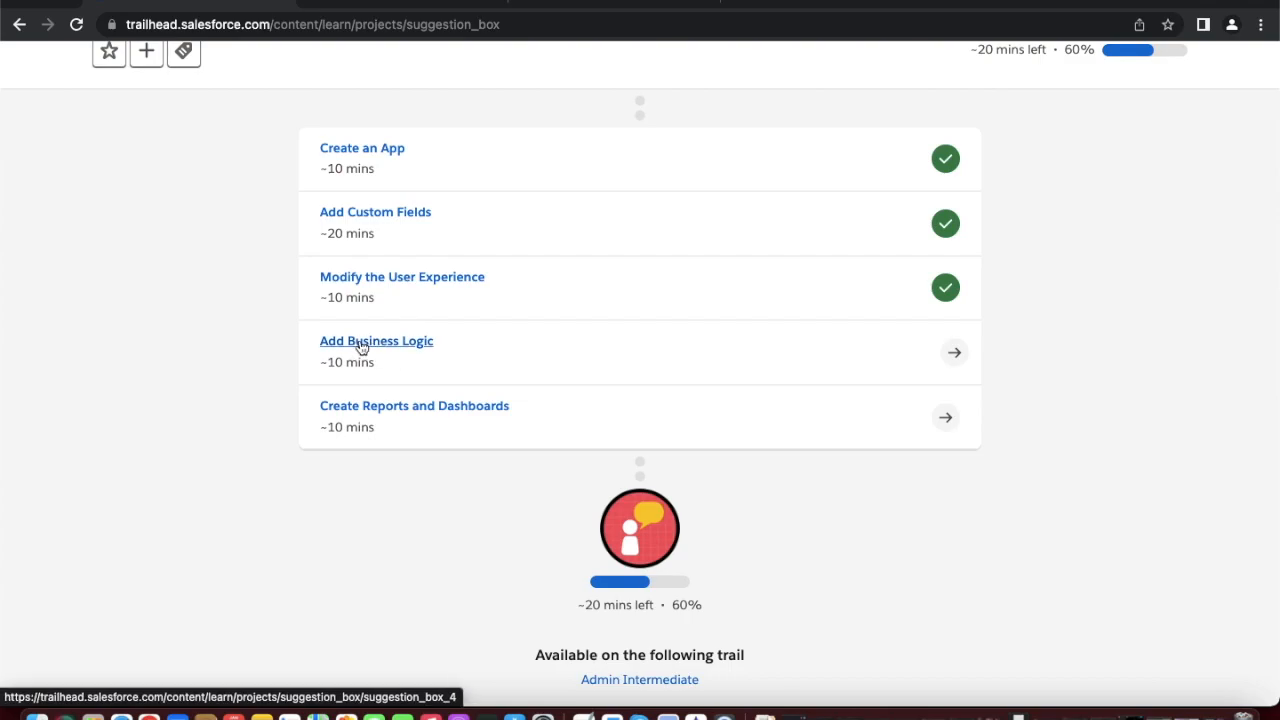
- Open the Add Business Logic unit of the Build a Suggestion Box App project
scroll(362, 347, up, 2)
scroll(362, 347, up, 1)
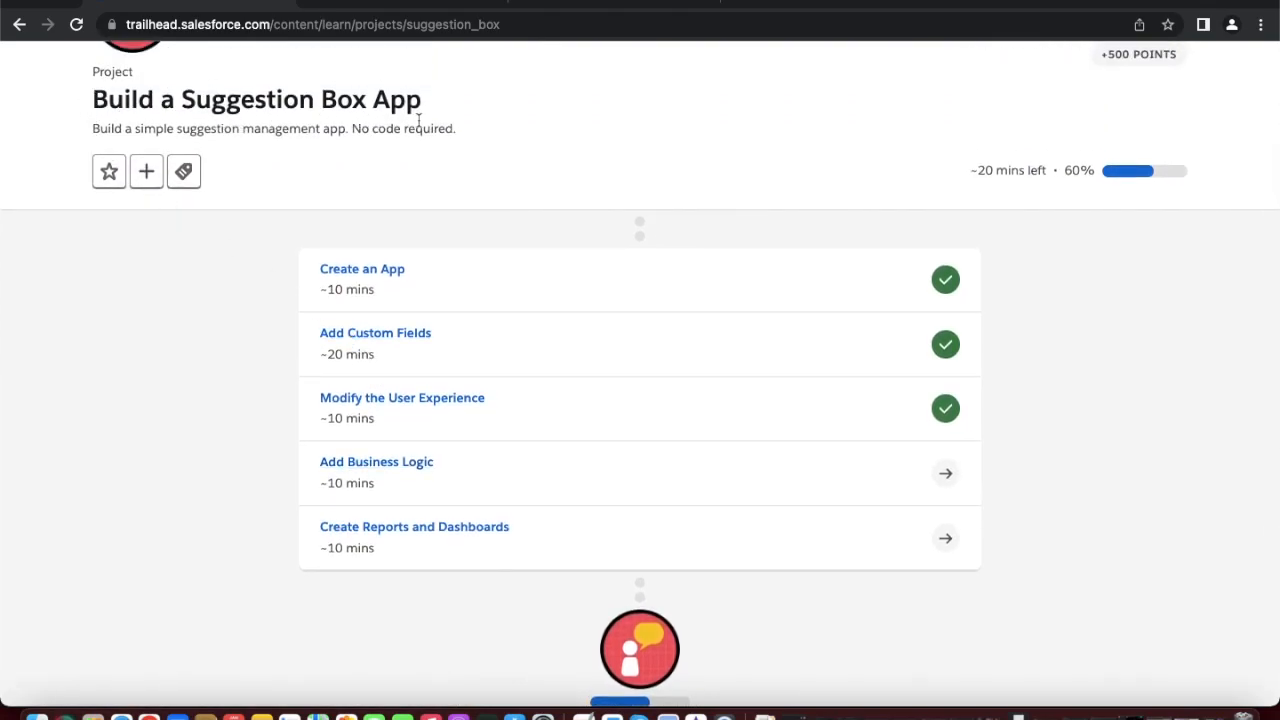
scroll(346, 232, down, 1)
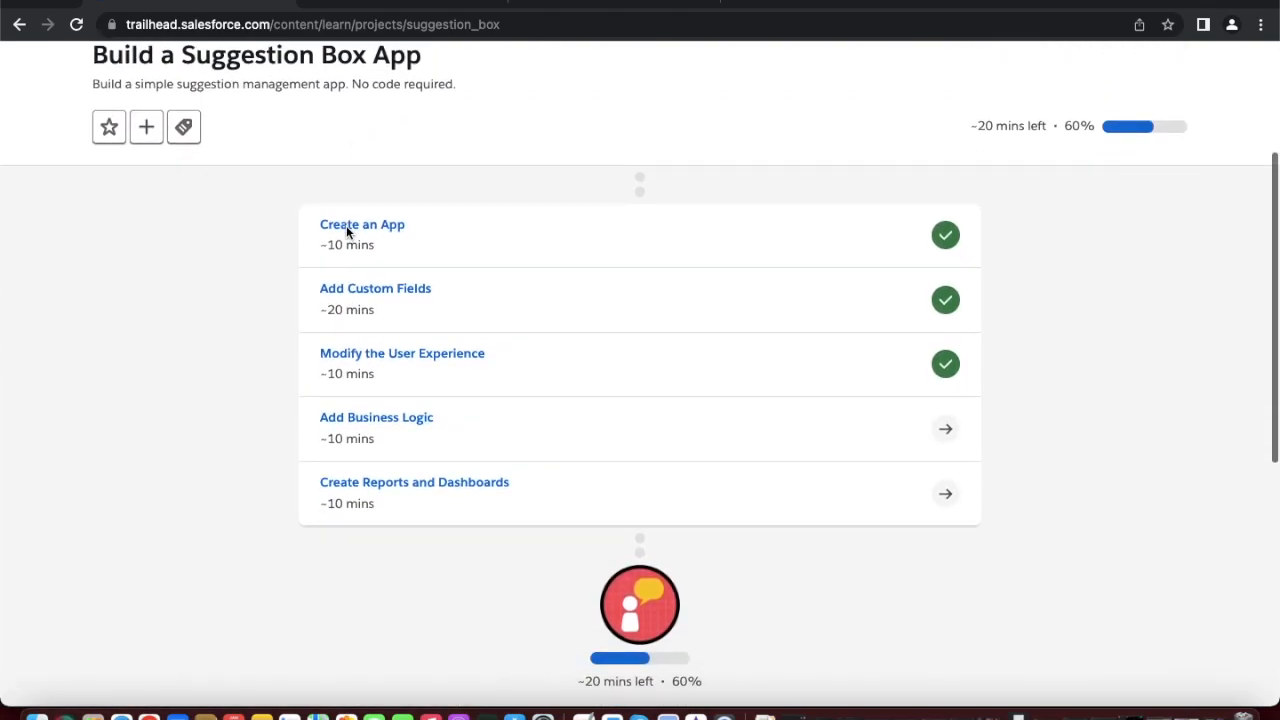
click(379, 425)
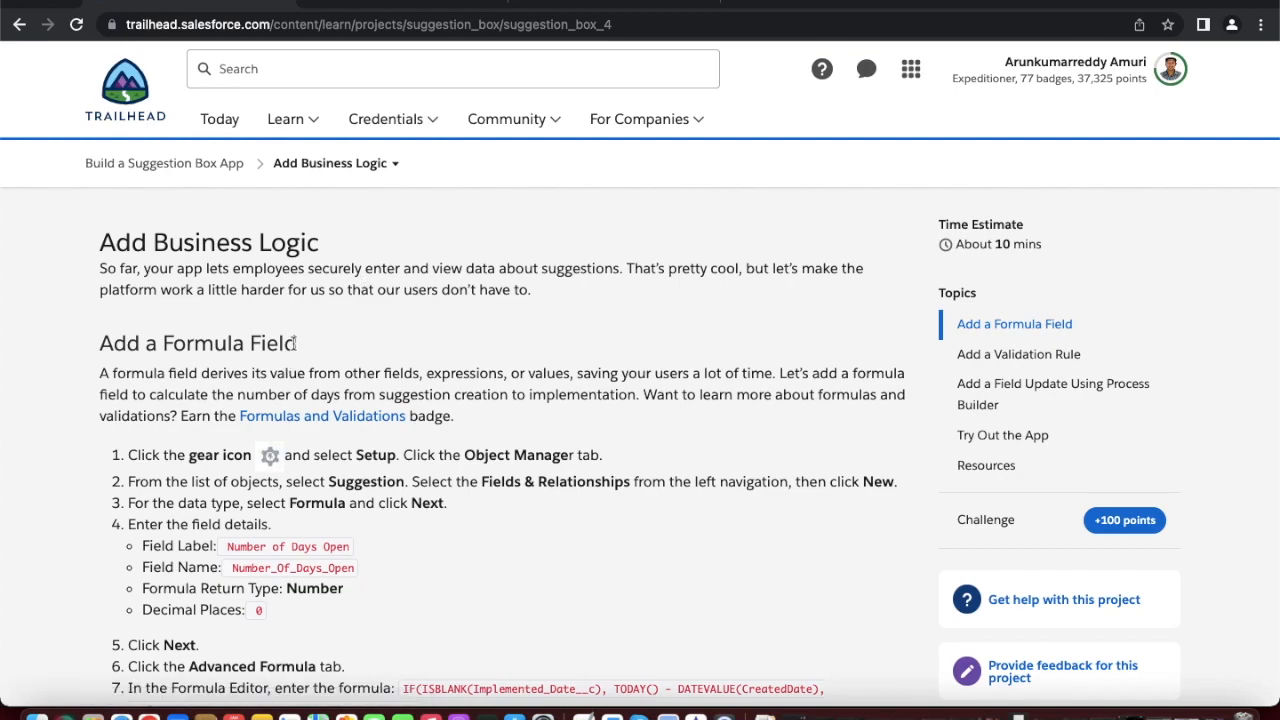
- Read through the unit's instructions on the formula field, validation rule and Process Builder field update, down to the Verify Step section
scroll(316, 330, down, 1)
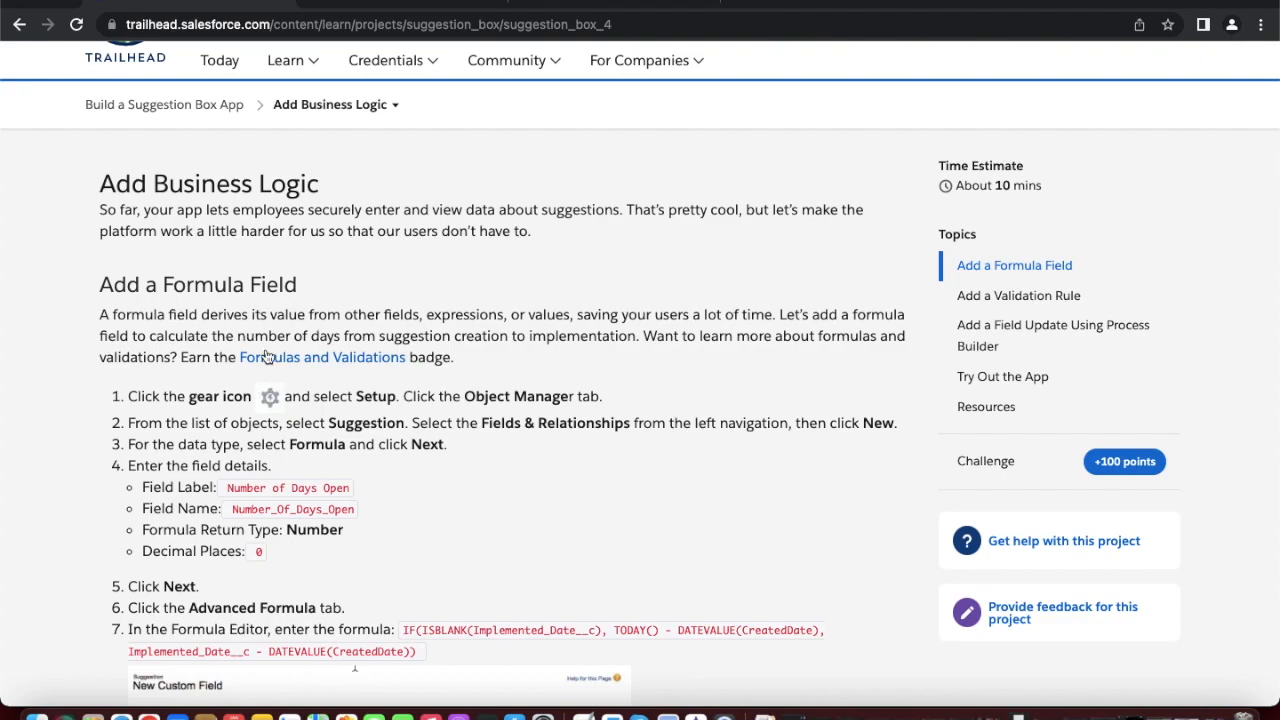
scroll(302, 400, down, 2)
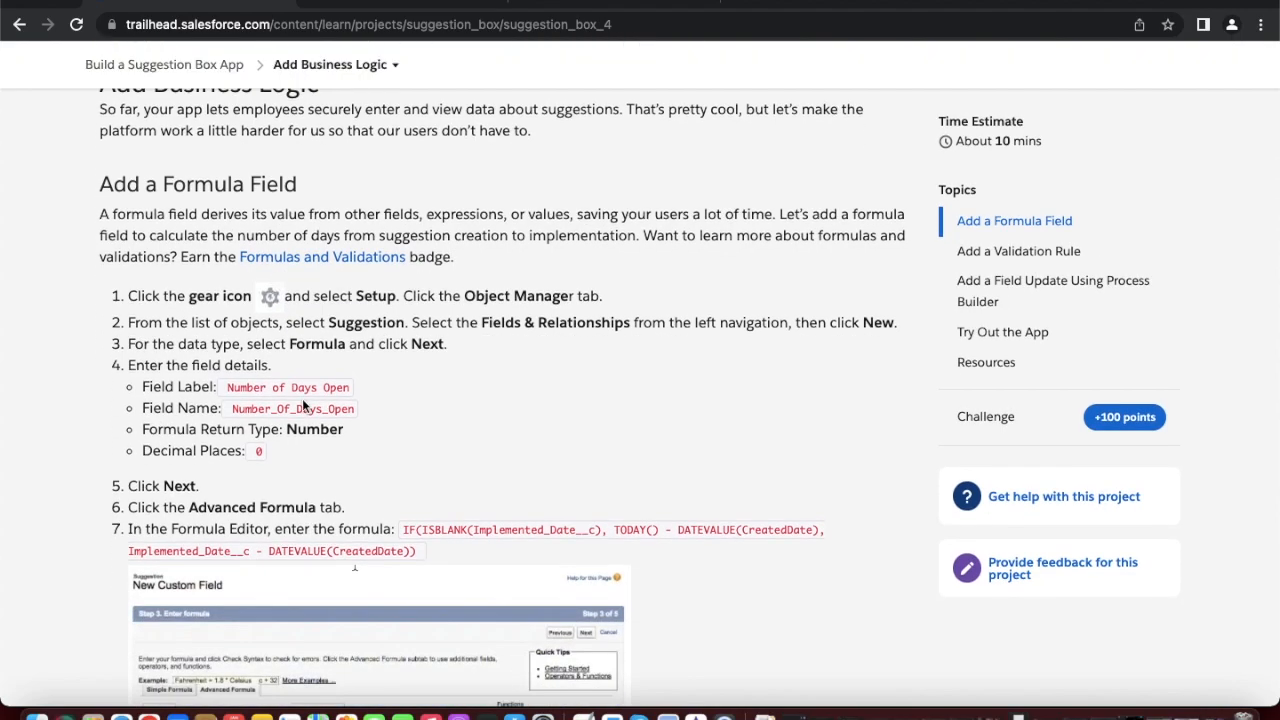
scroll(303, 404, down, 5)
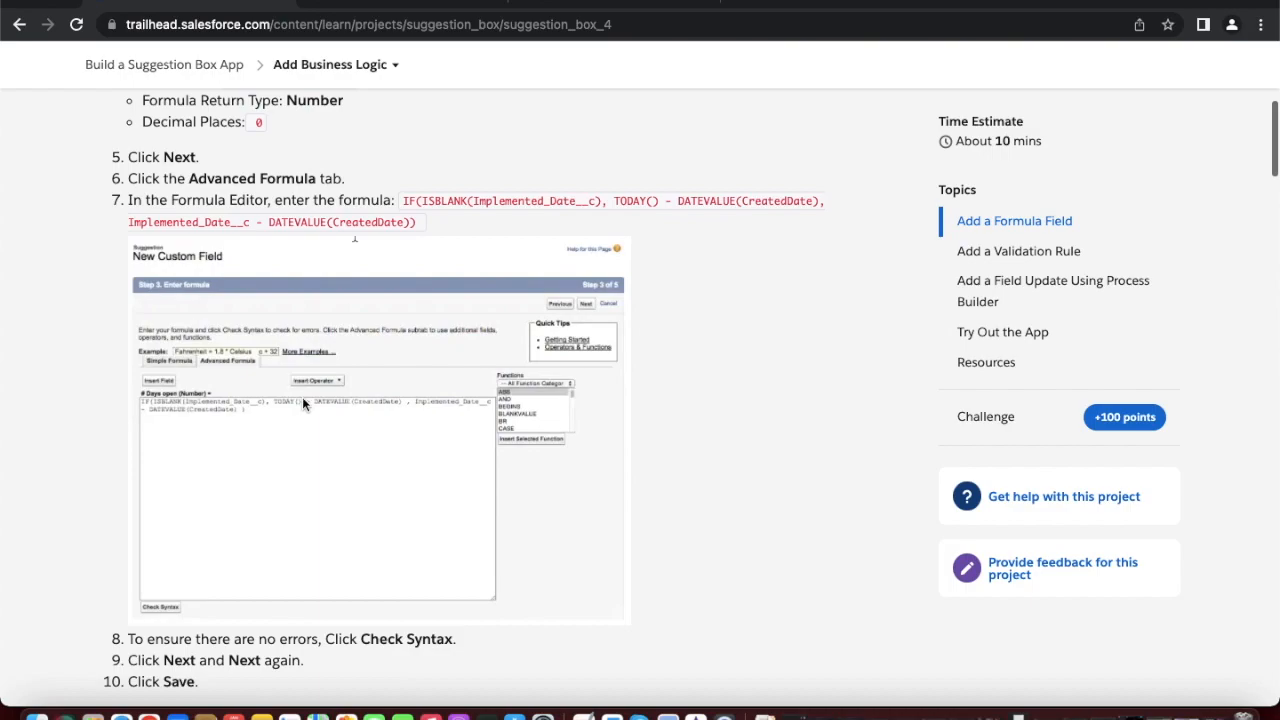
scroll(302, 398, down, 10)
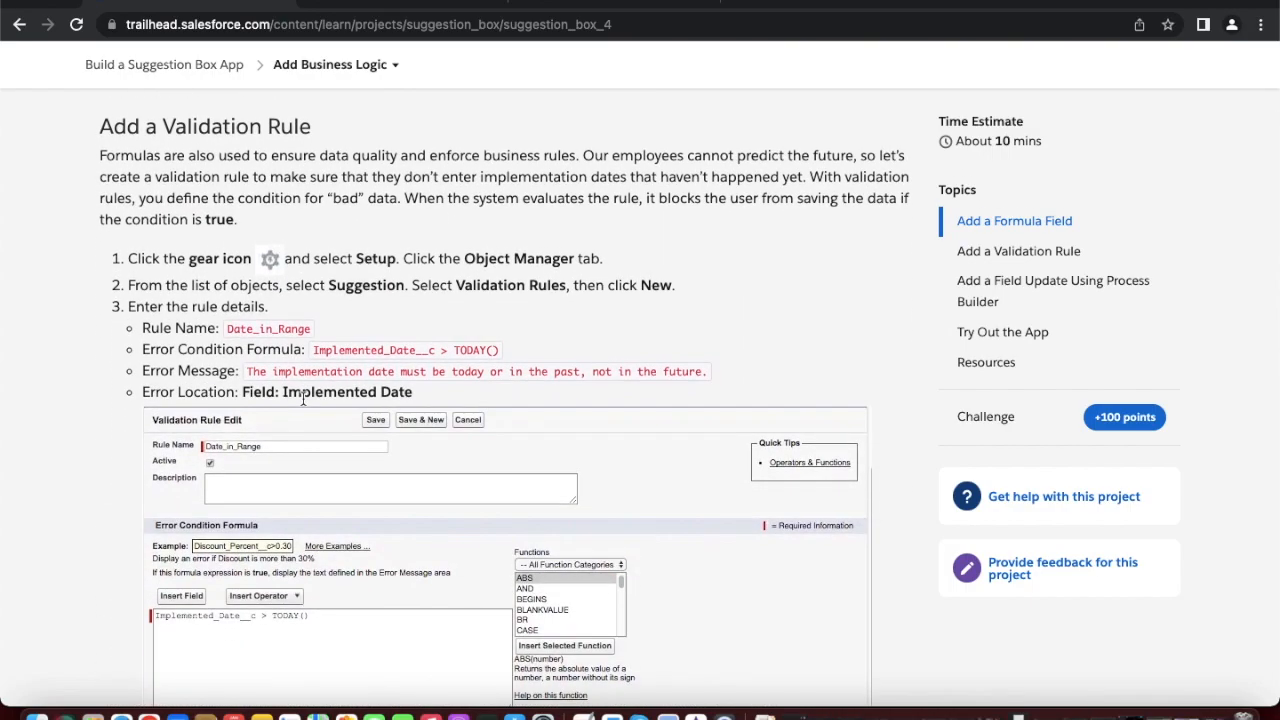
scroll(486, 410, down, 2)
scroll(486, 410, down, 1)
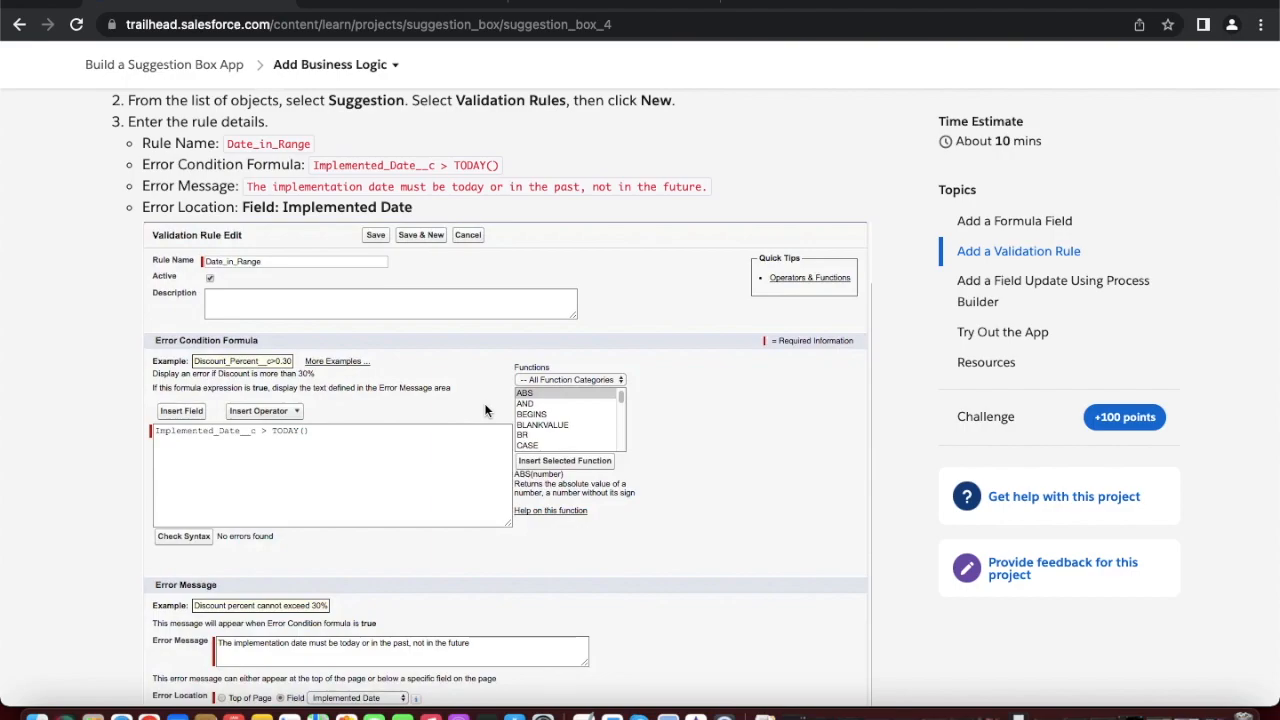
scroll(486, 410, down, 10)
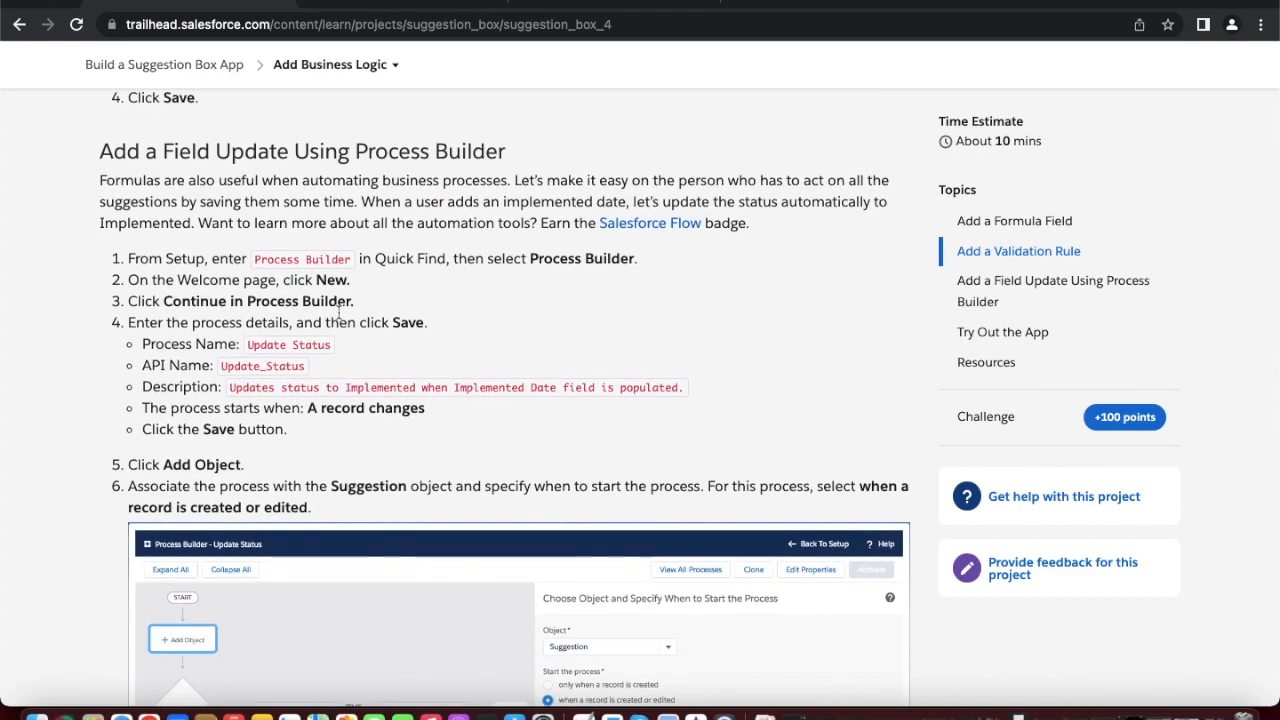
scroll(338, 318, down, 2)
scroll(338, 318, down, 8)
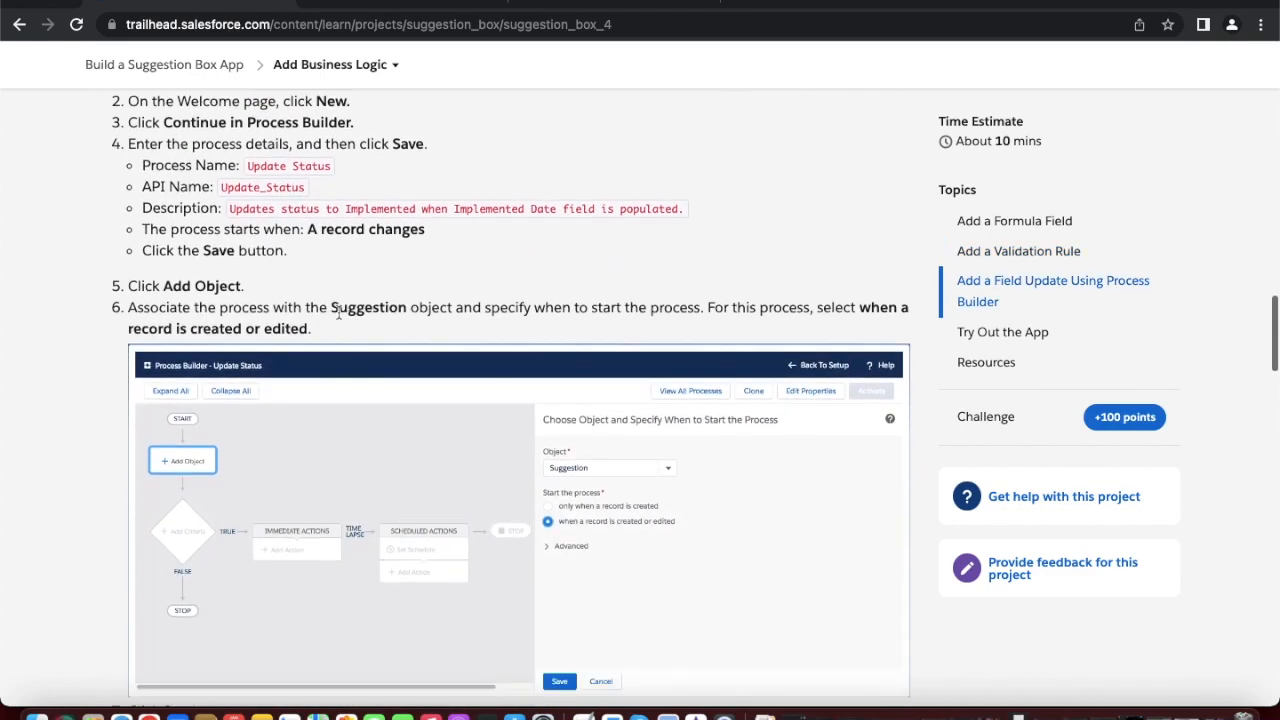
scroll(338, 318, down, 2)
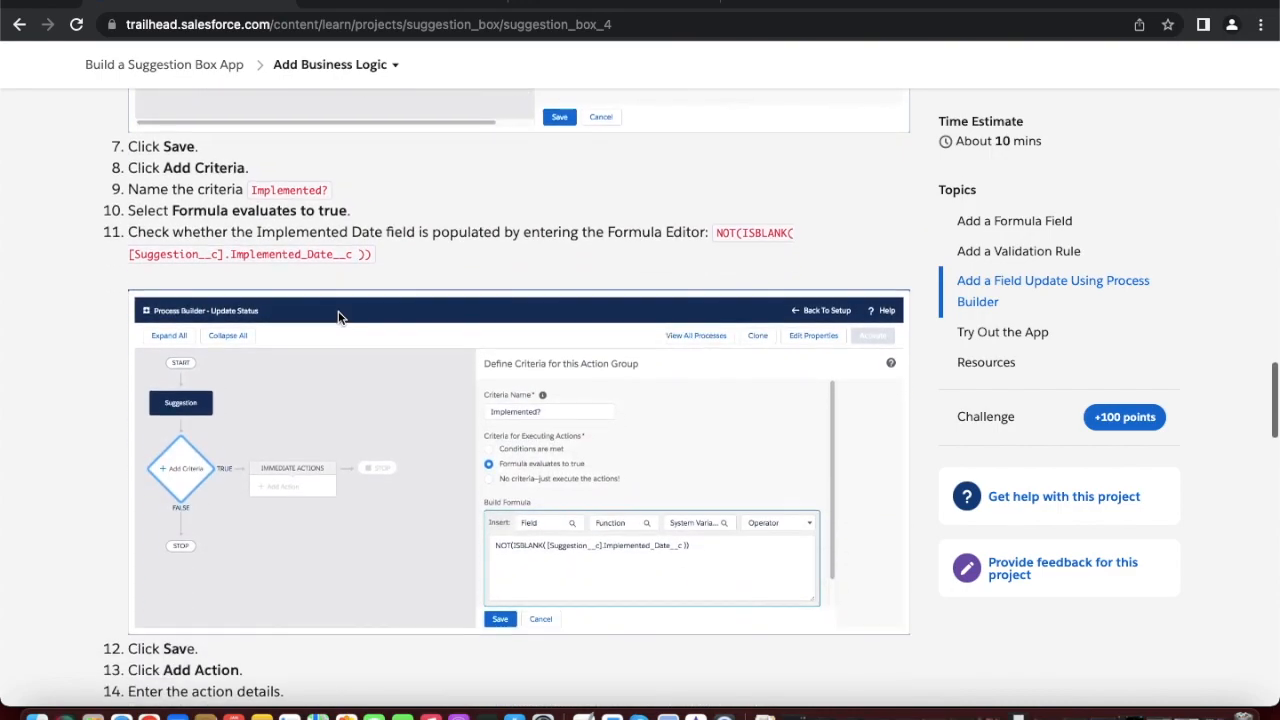
scroll(338, 318, up, 13)
scroll(338, 318, up, 20)
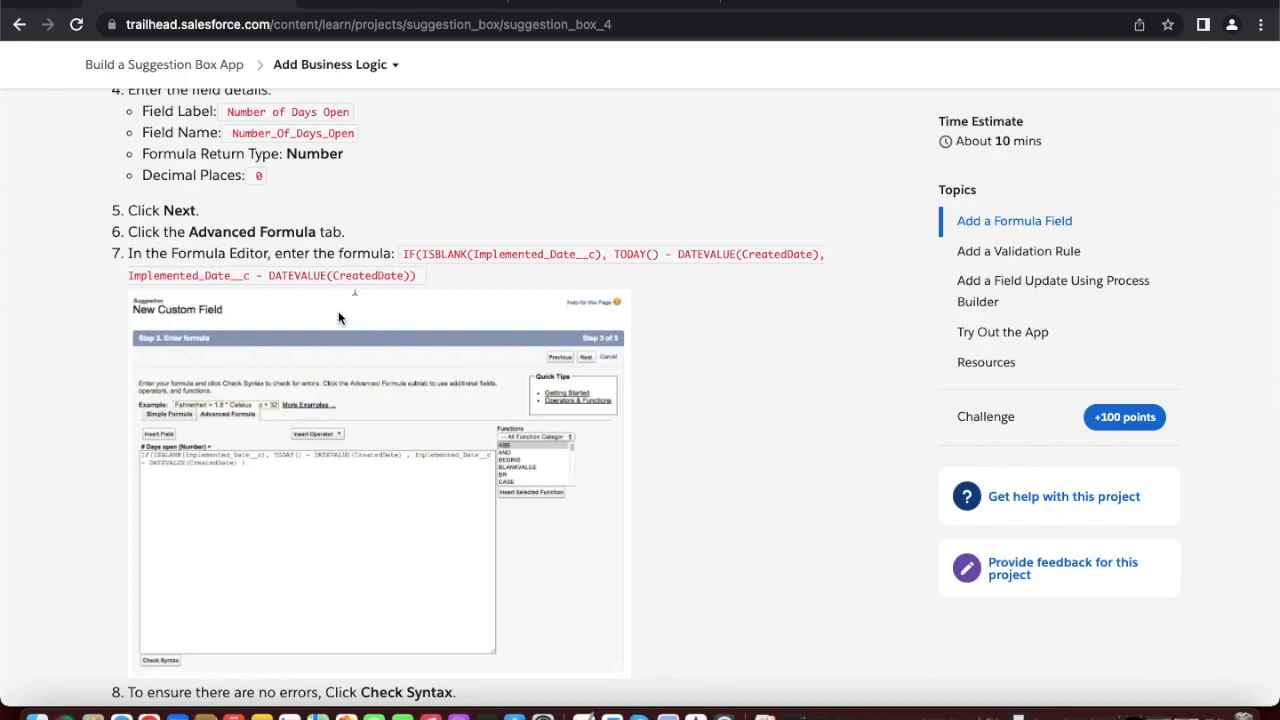
scroll(338, 318, down, 20)
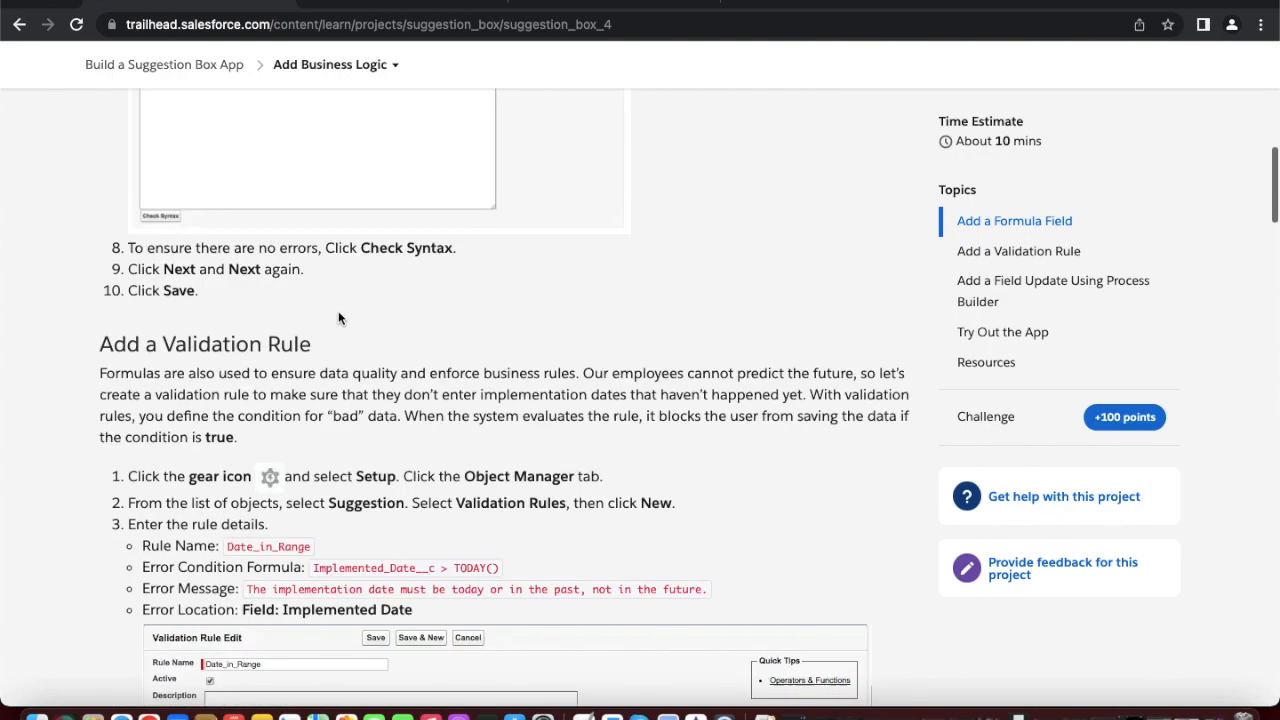
scroll(338, 318, down, 20)
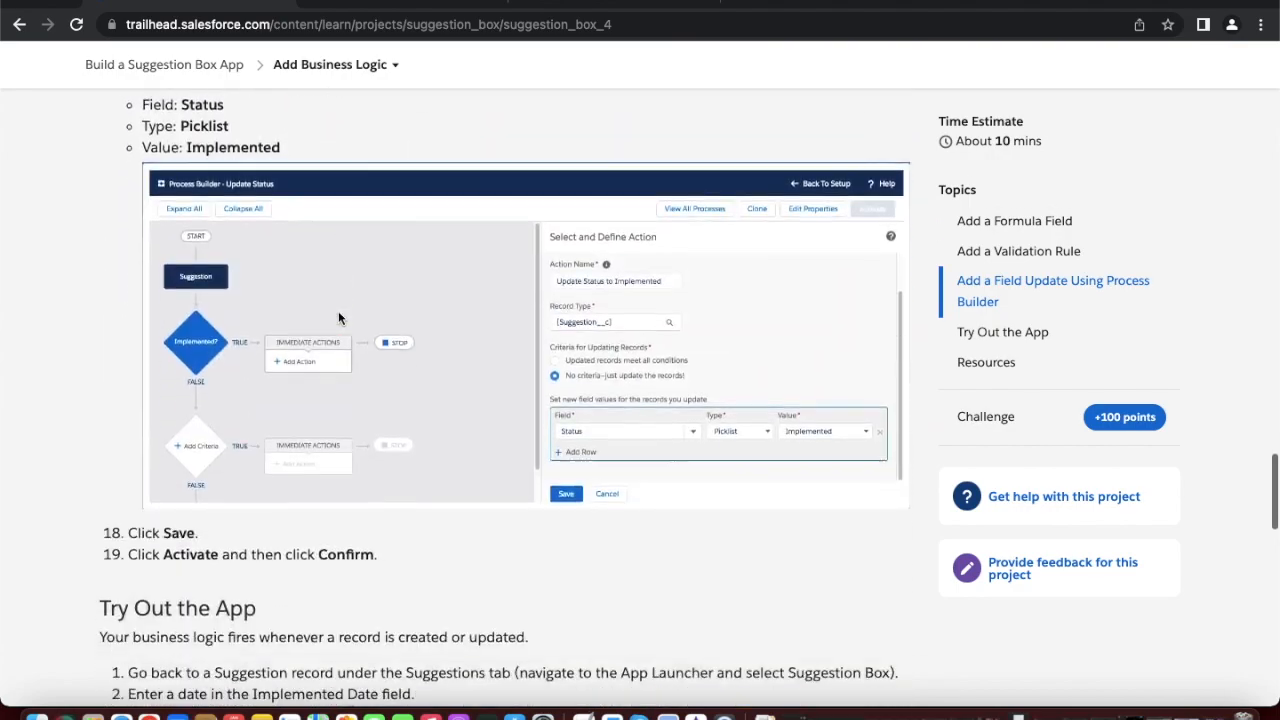
scroll(338, 318, down, 3)
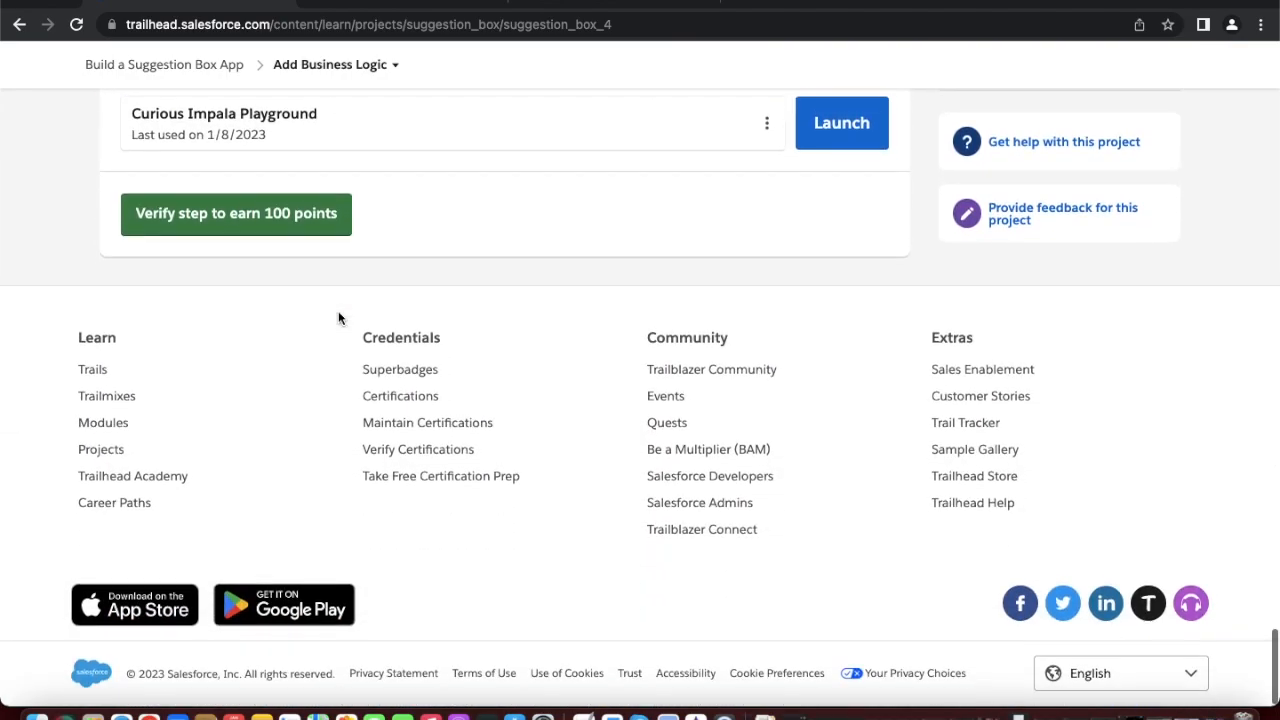
scroll(338, 318, up, 5)
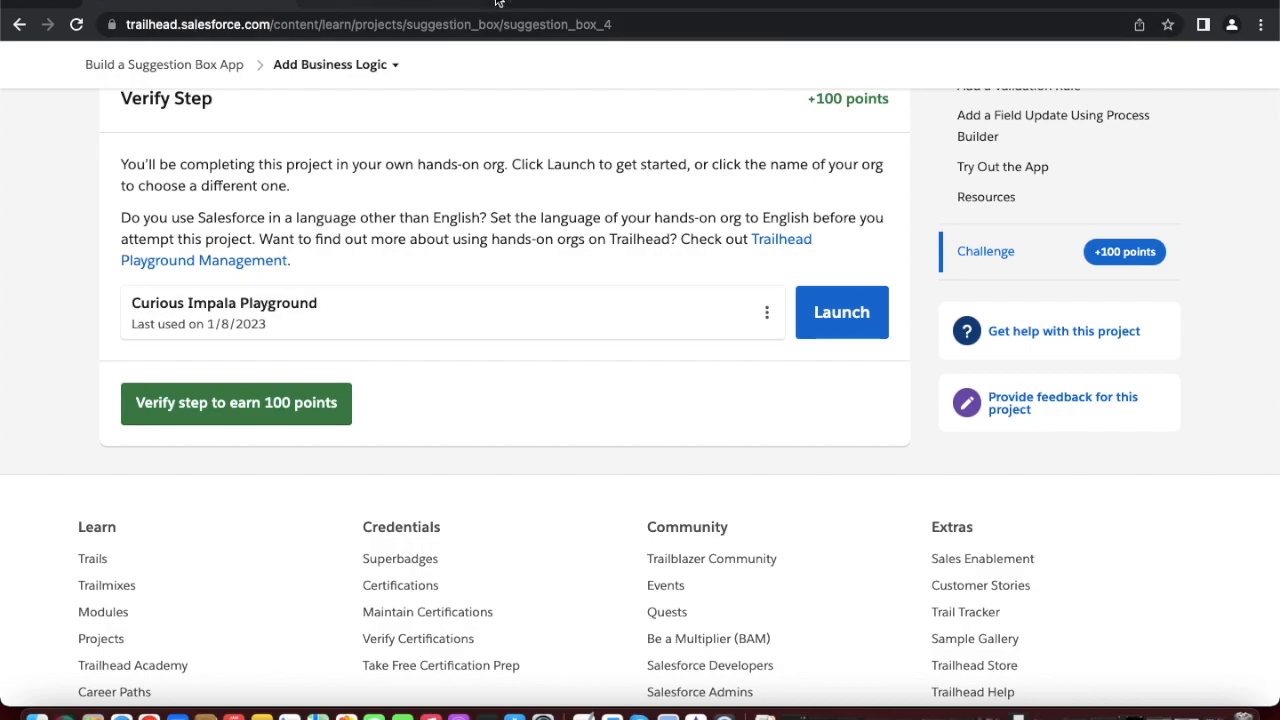
- Launch the Curious Impala Playground, and return to the Add a Formula Field instructions in Trailhead
click(862, 316)
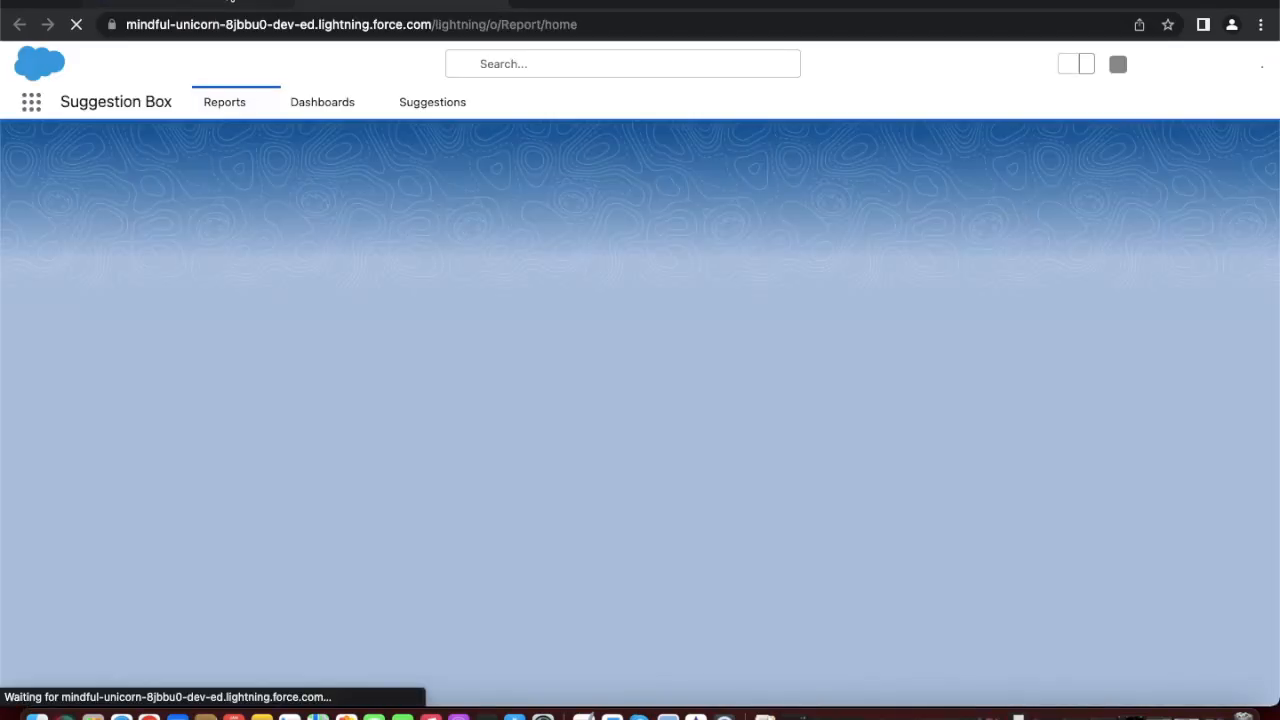
click(240, 10)
scroll(367, 248, up, 15)
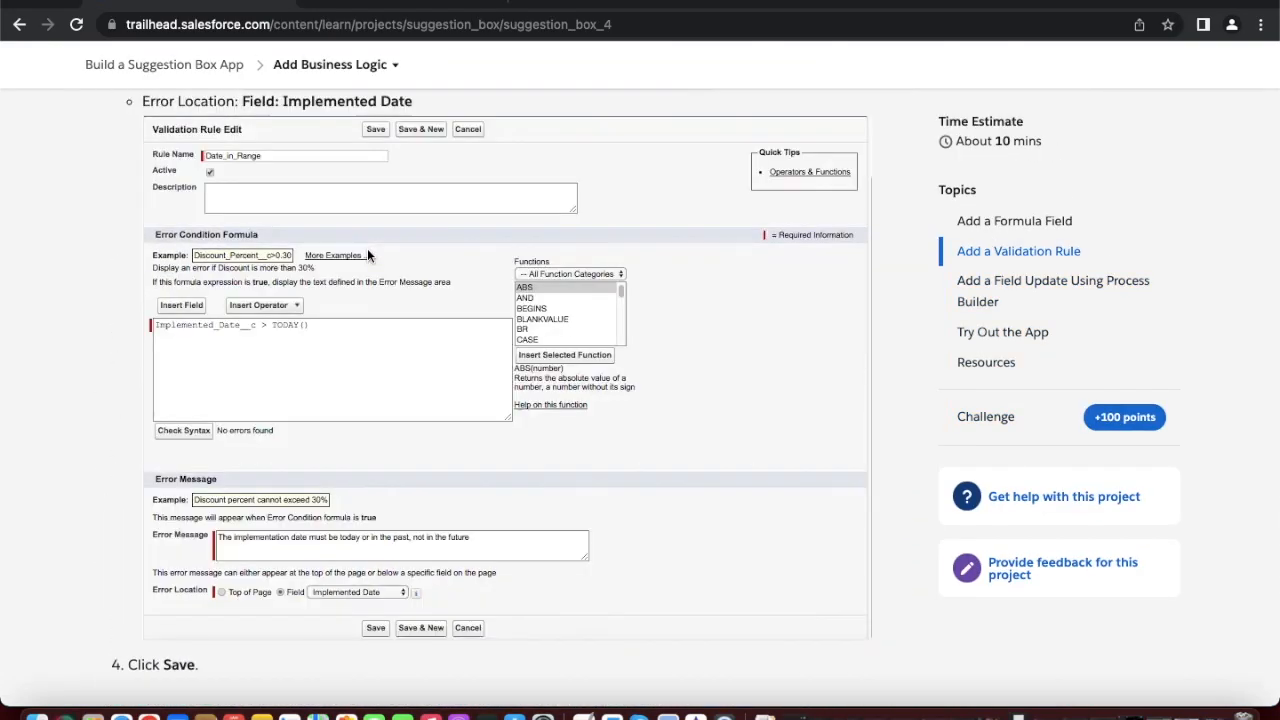
scroll(367, 248, up, 15)
scroll(367, 248, down, 3)
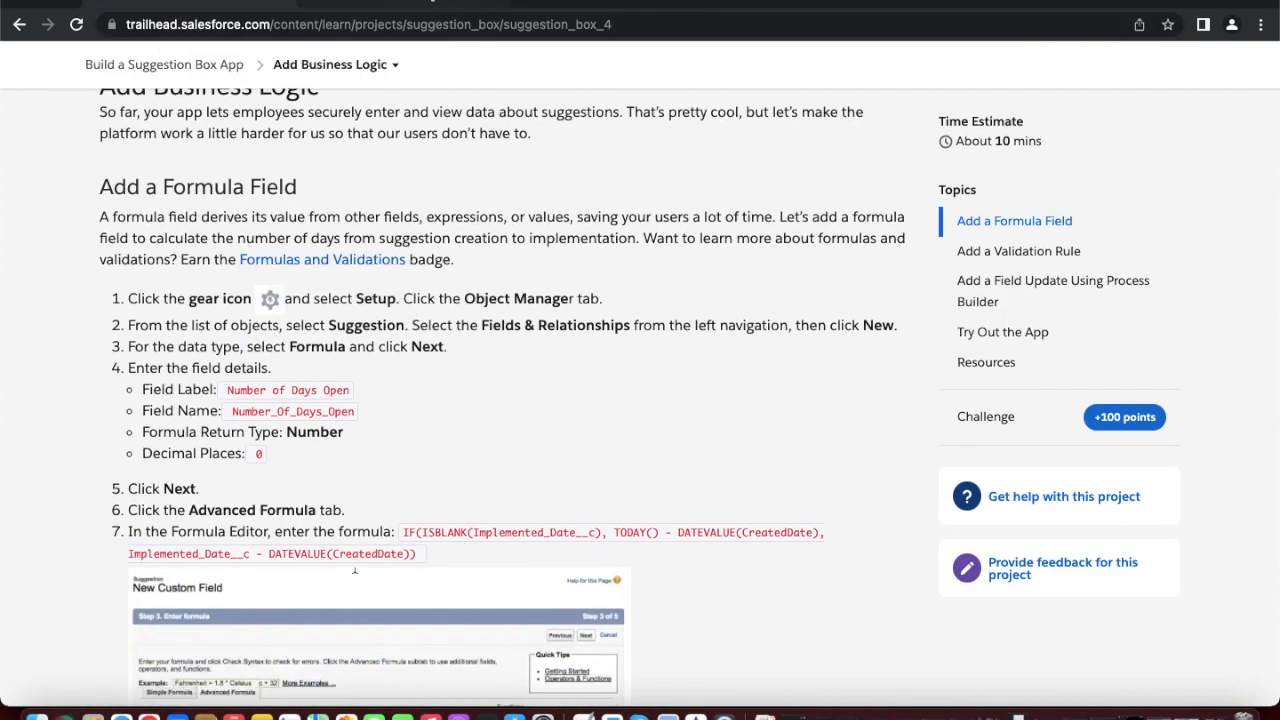
- Switch to the Salesforce playground and open the Fields & Relationships of the Suggestion object in setup
click(433, 2)
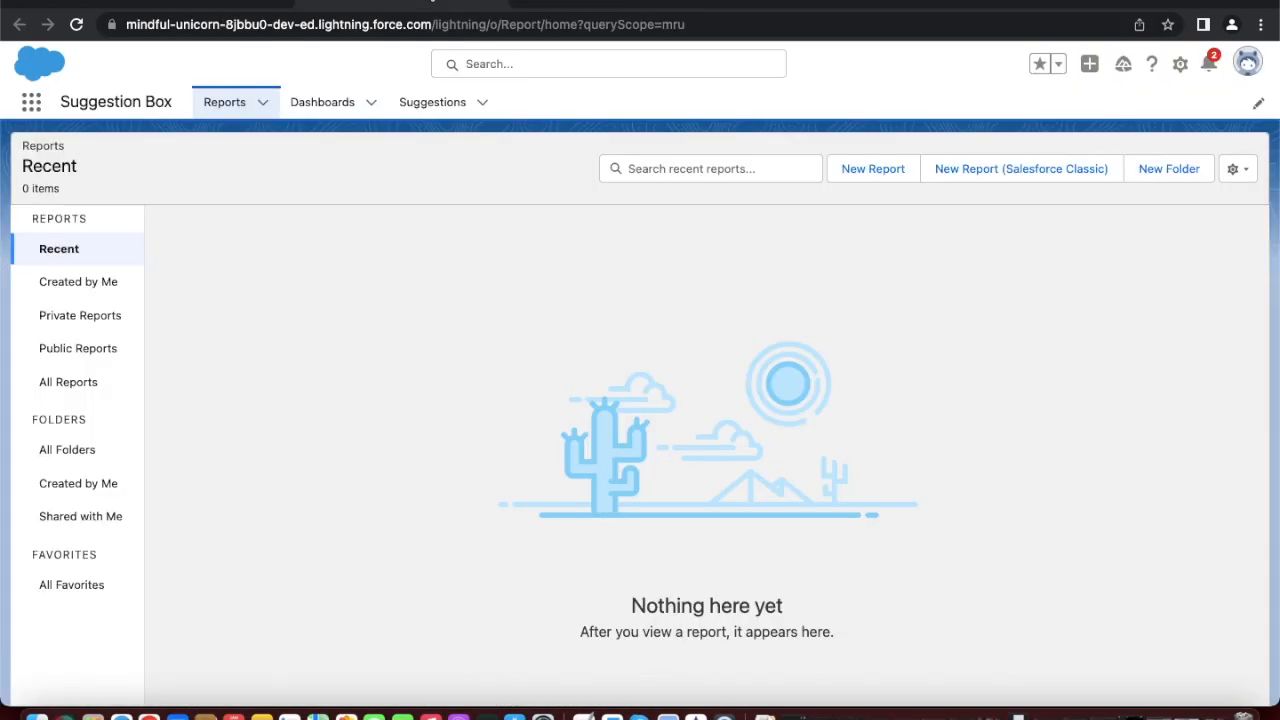
click(443, 106)
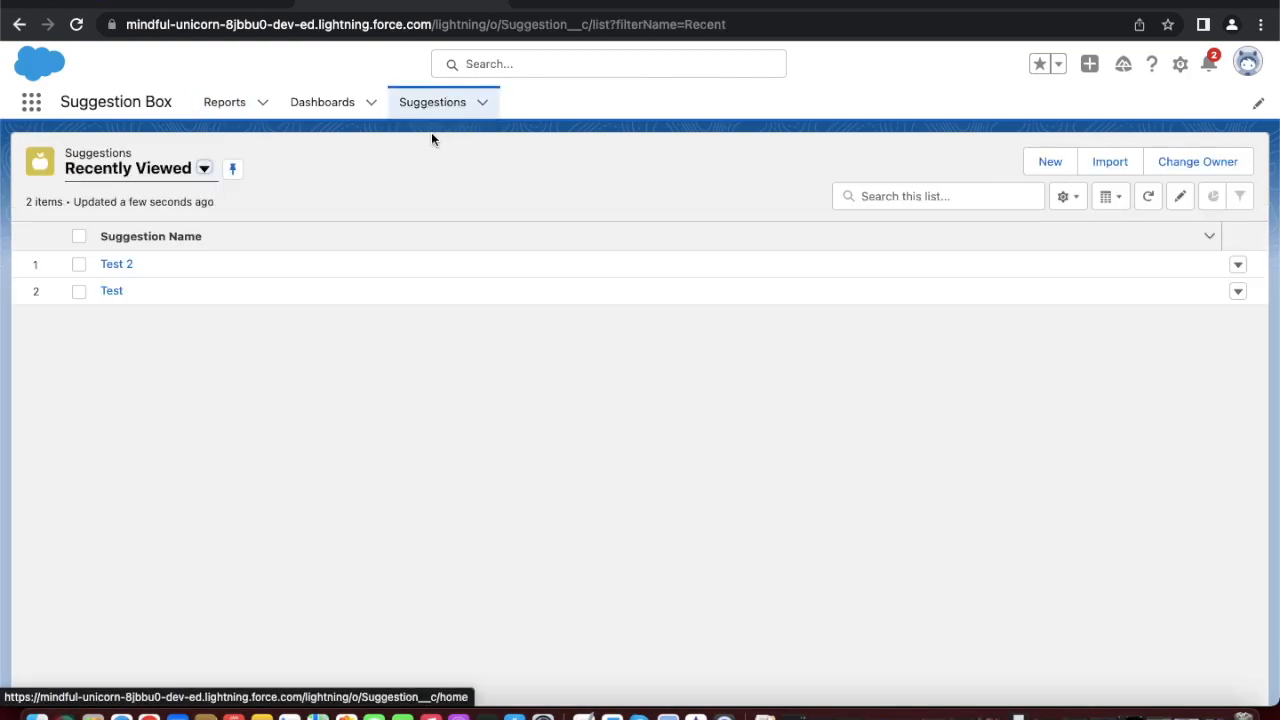
click(1180, 66)
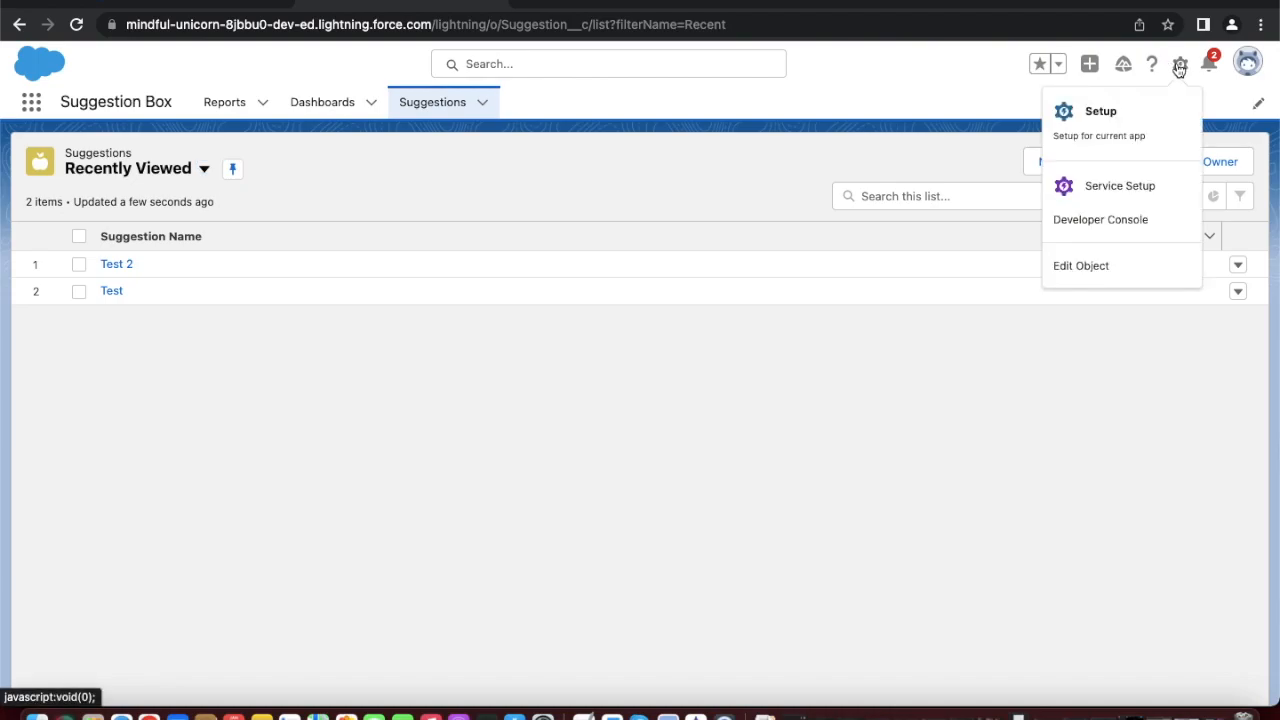
click(1088, 268)
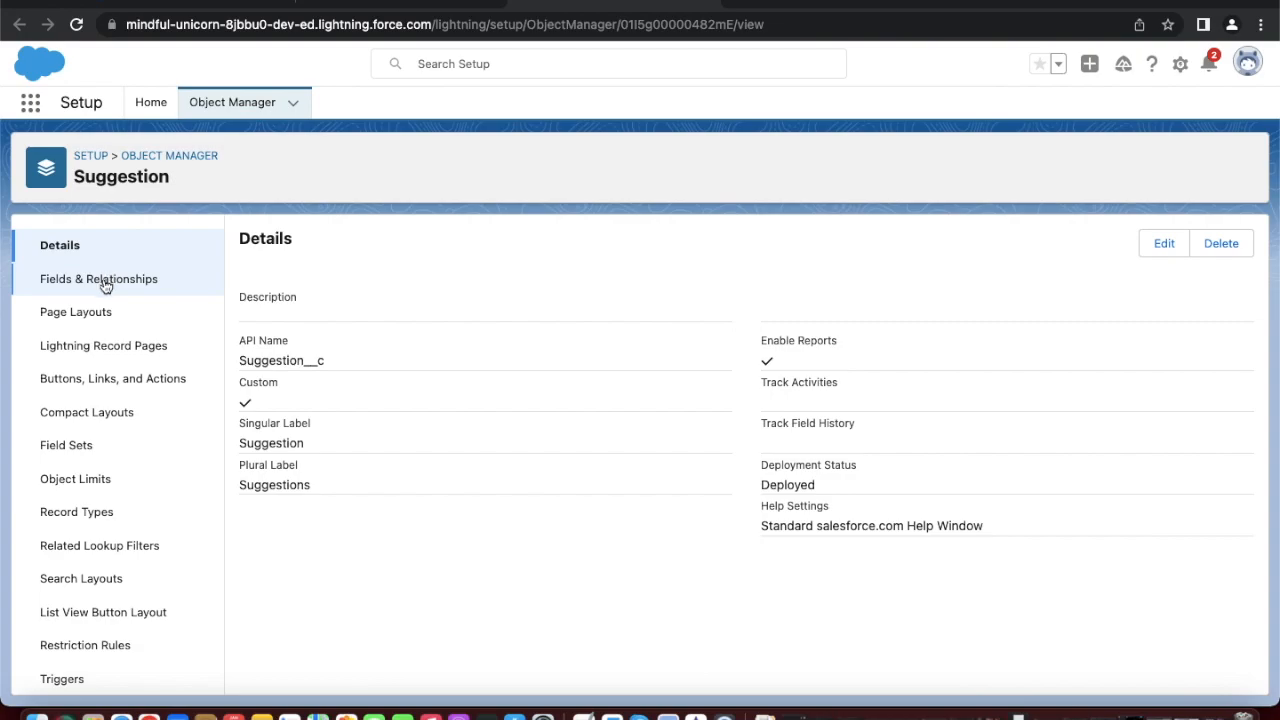
click(101, 285)
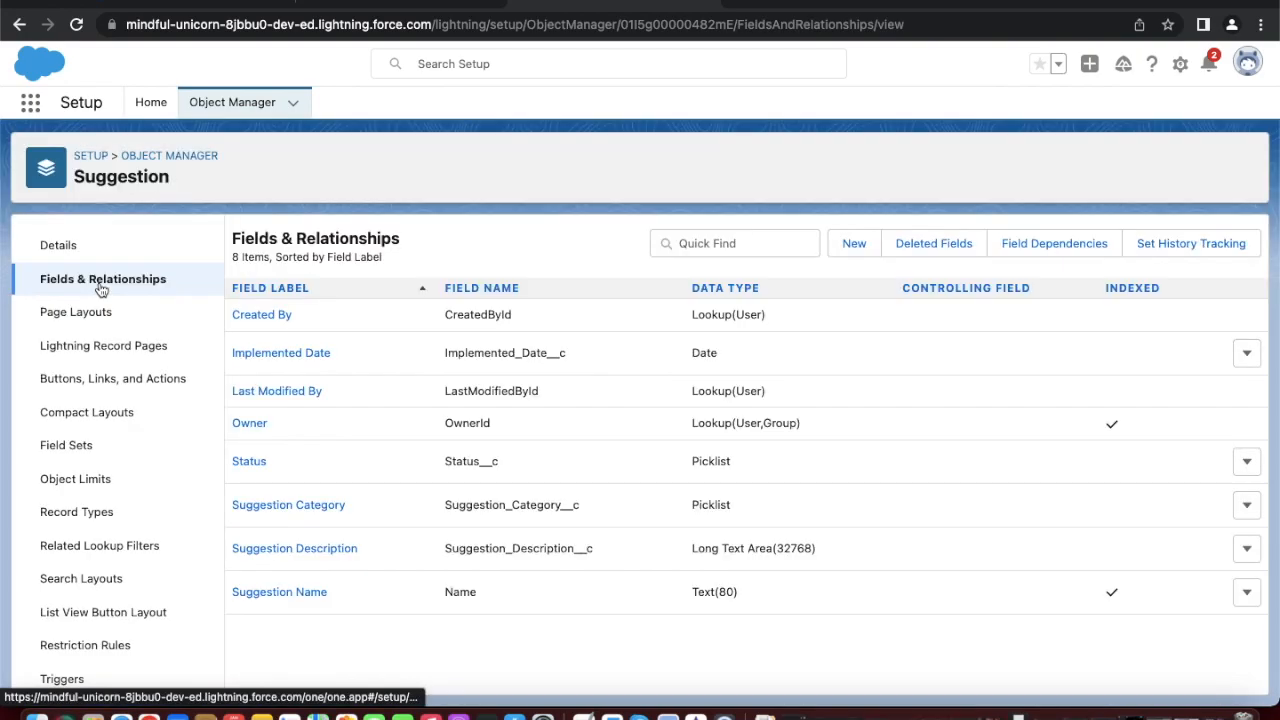
- Start a new custom field on the Suggestion object with the Formula data type and continue to the output type
click(853, 243)
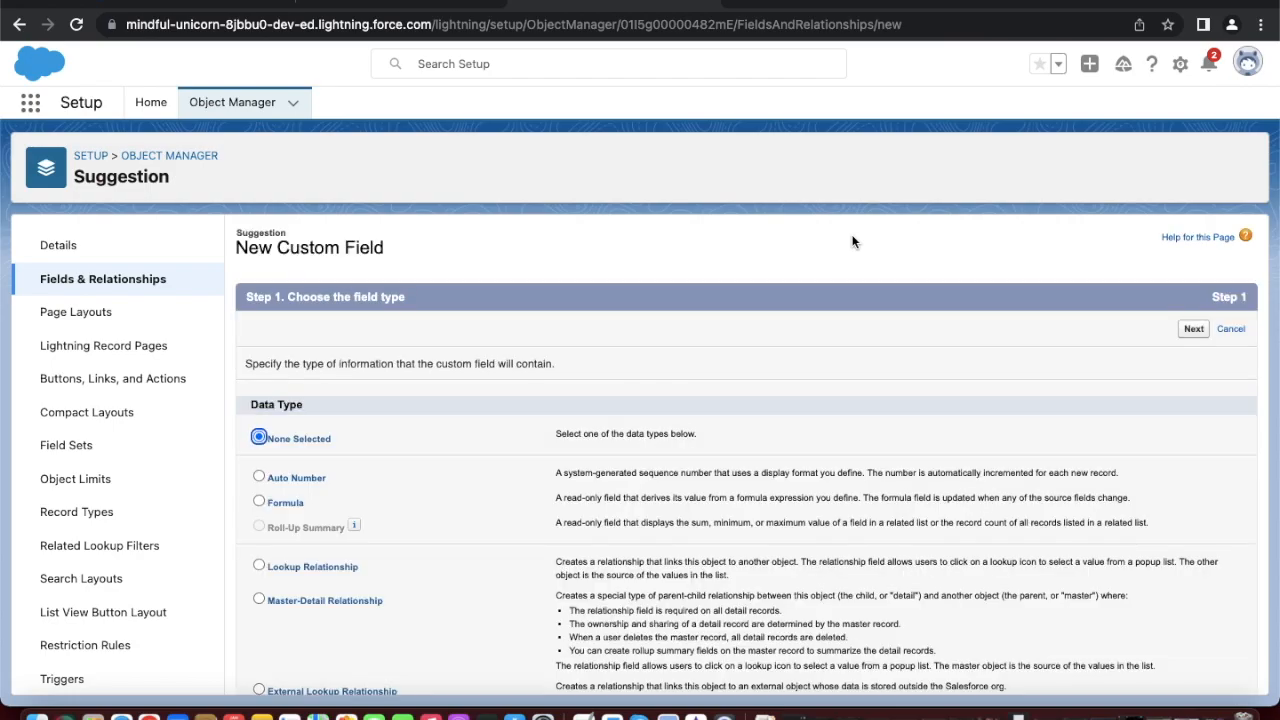
scroll(504, 405, down, 1)
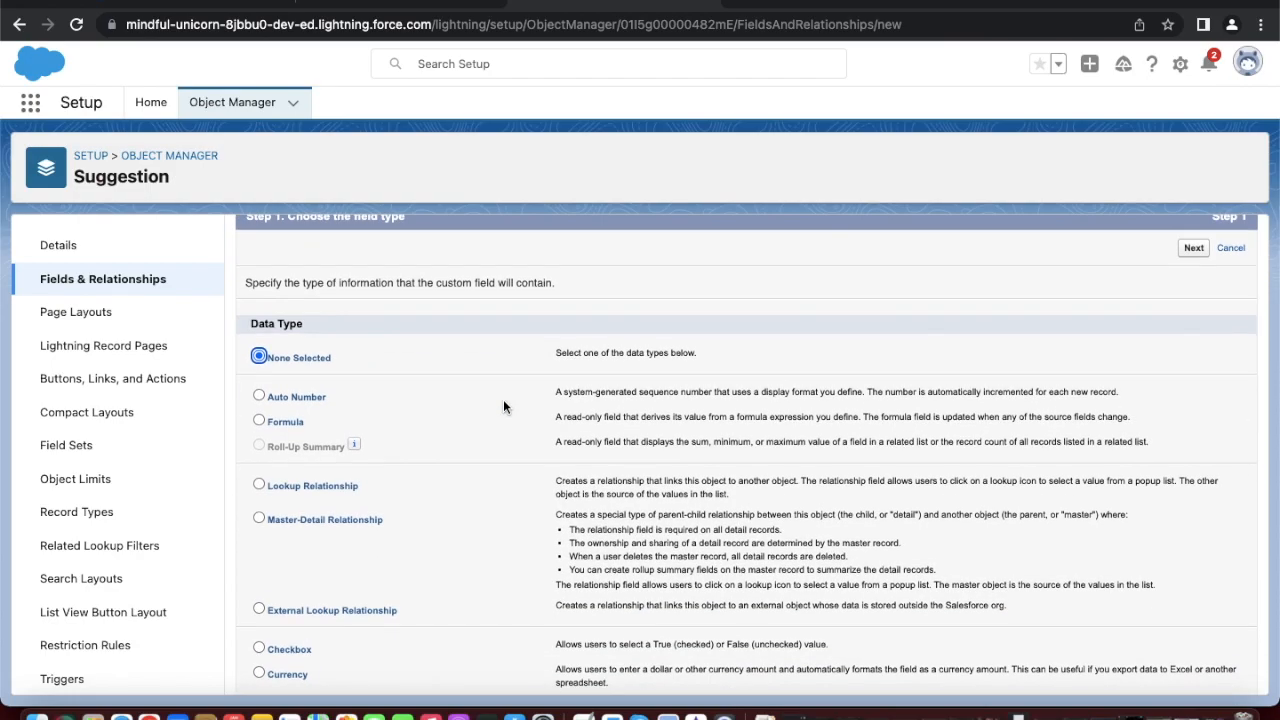
scroll(503, 405, down, 1)
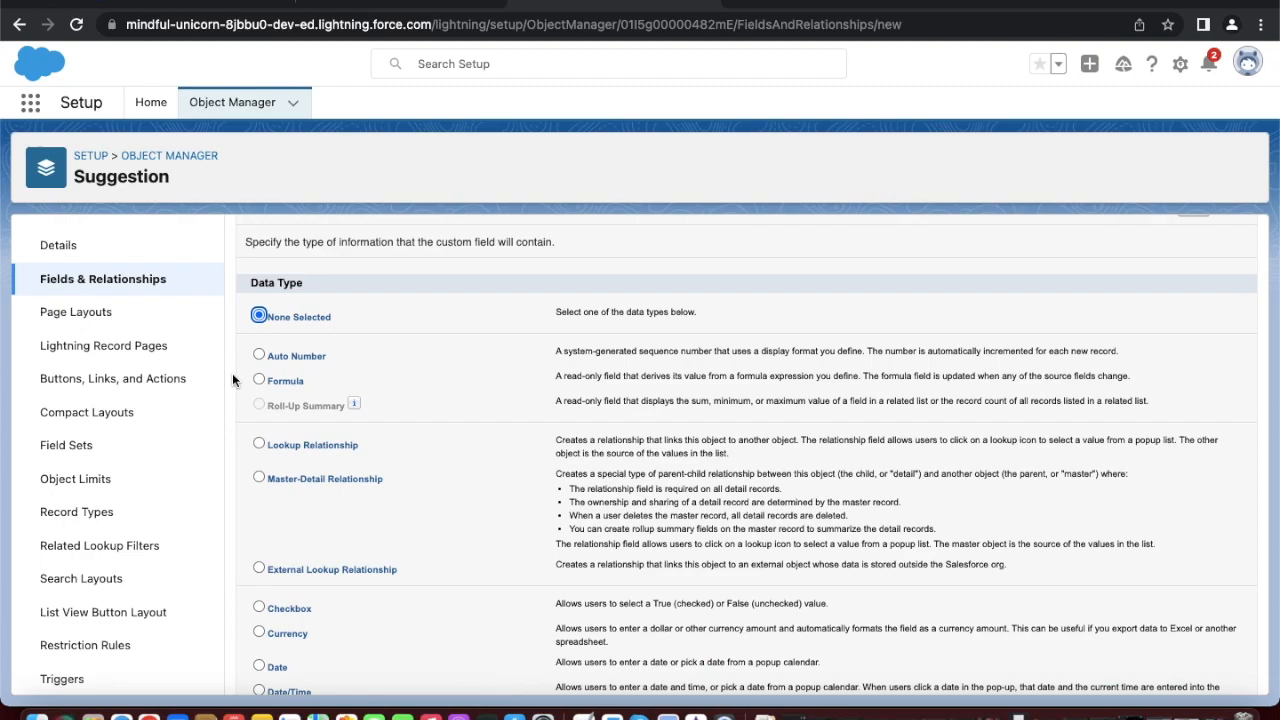
scroll(265, 474, down, 1)
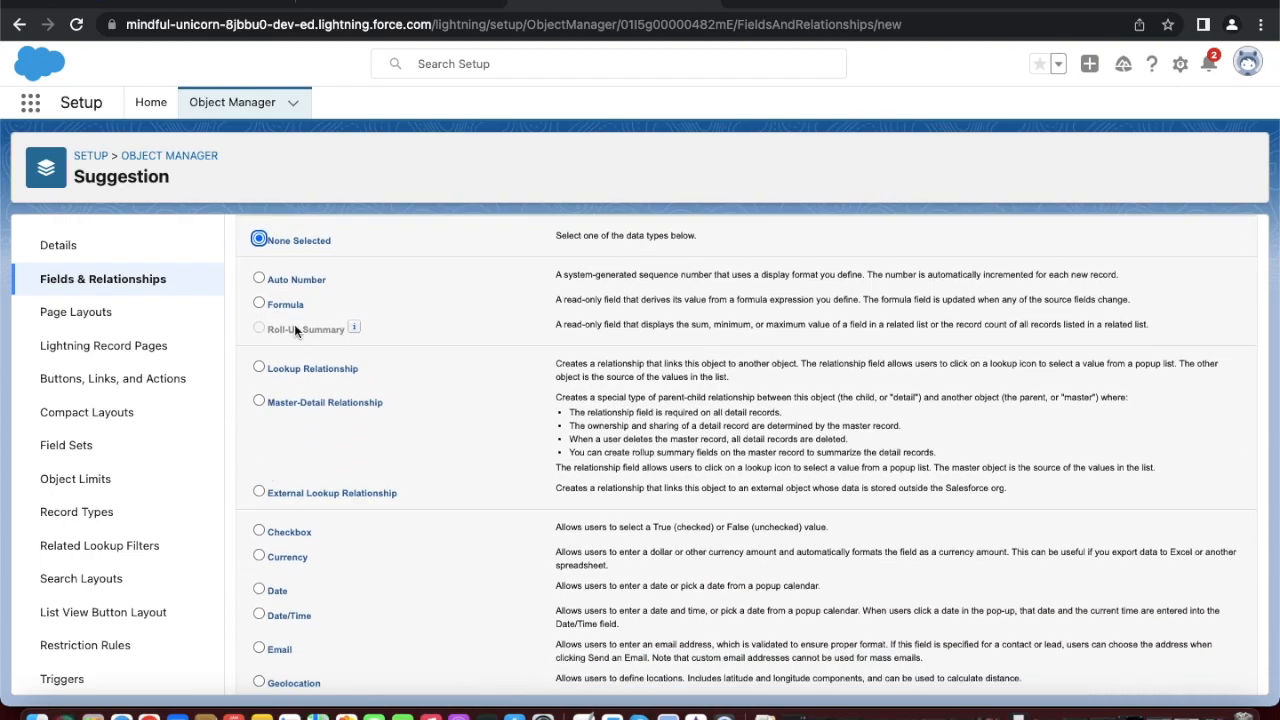
click(259, 304)
scroll(645, 303, up, 3)
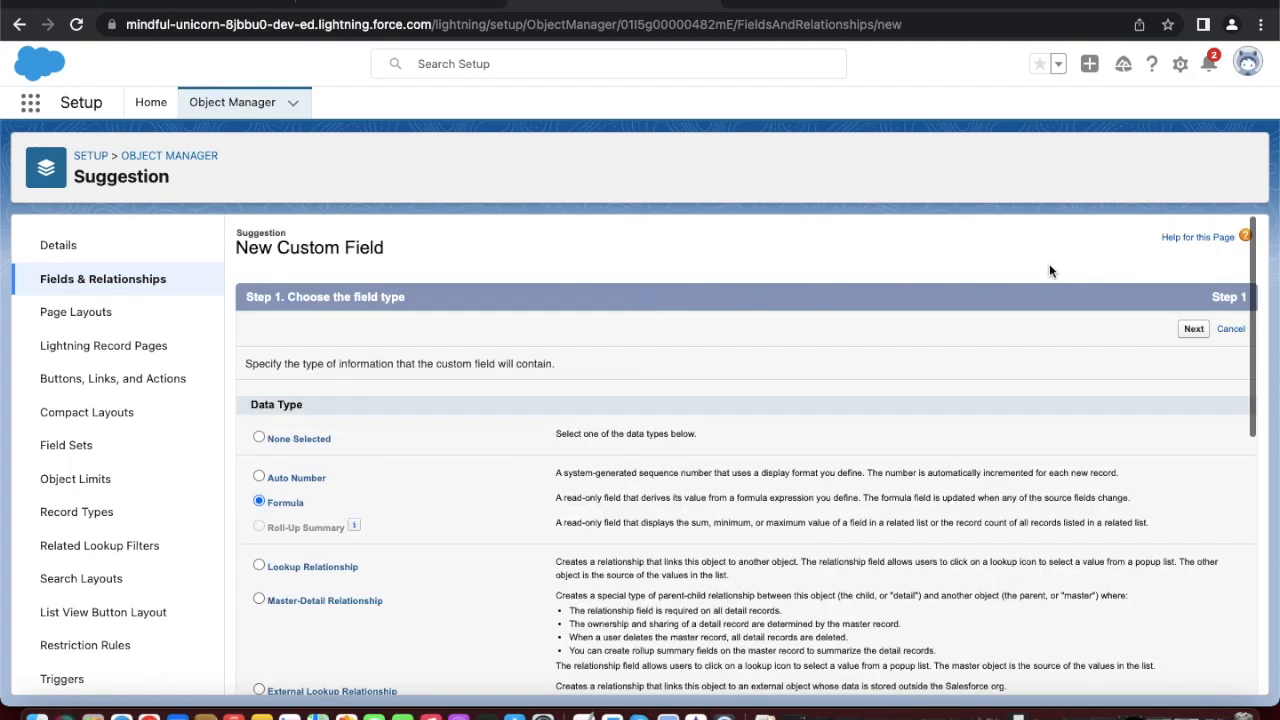
click(1194, 329)
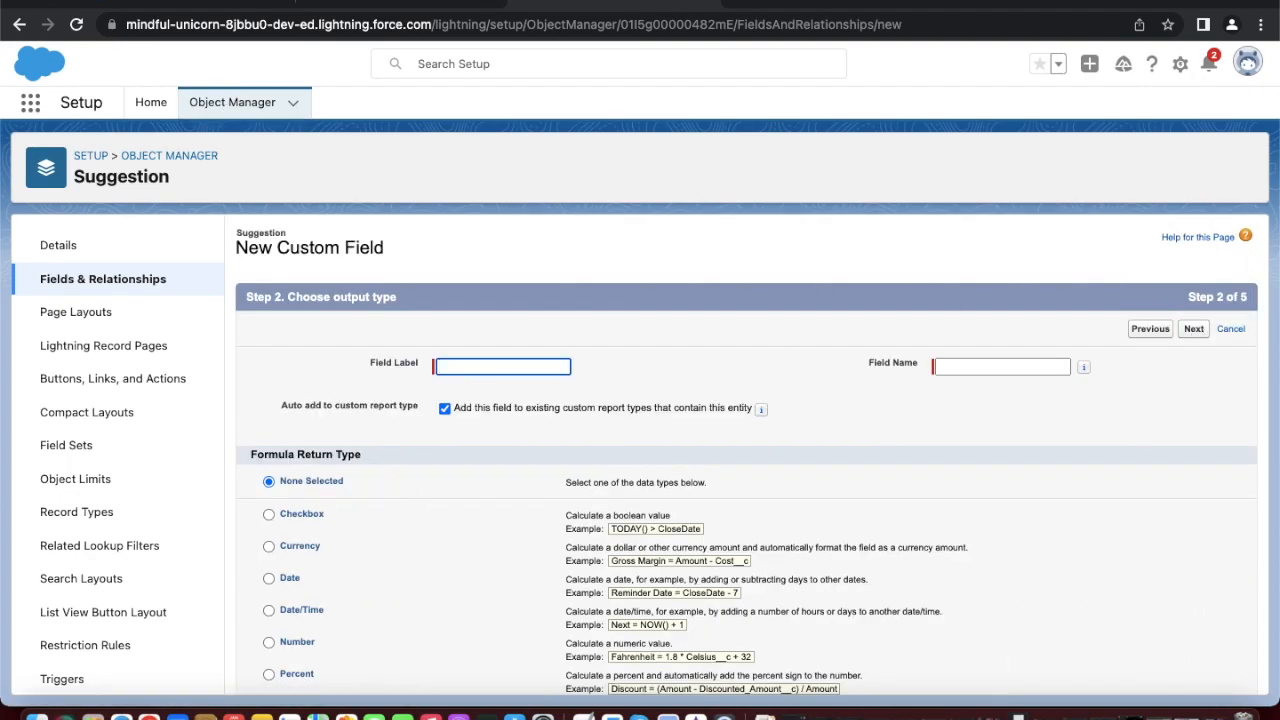
- Copy the label Number of Days Open from the Trailhead instructions into the new field's label, and fill the field name as Number_of_Days_Open
click(195, 3)
scroll(350, 333, down, 2)
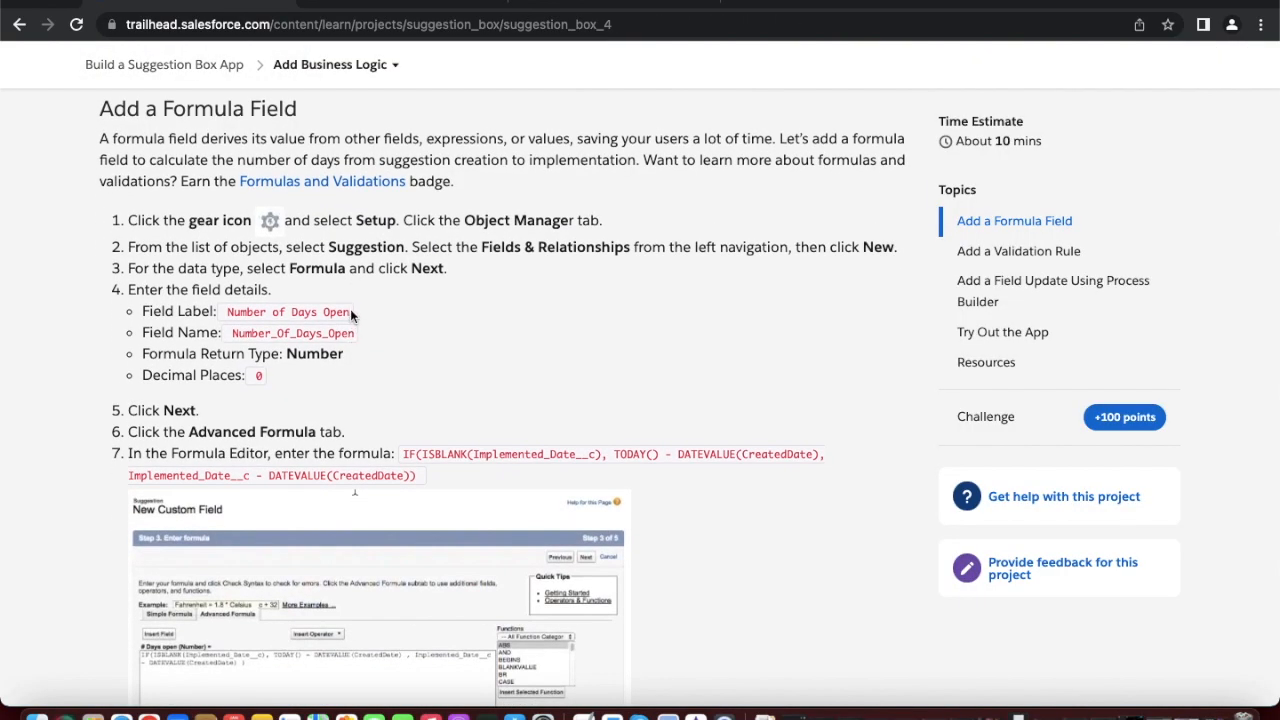
drag(350, 312, 231, 309)
key(super+c)
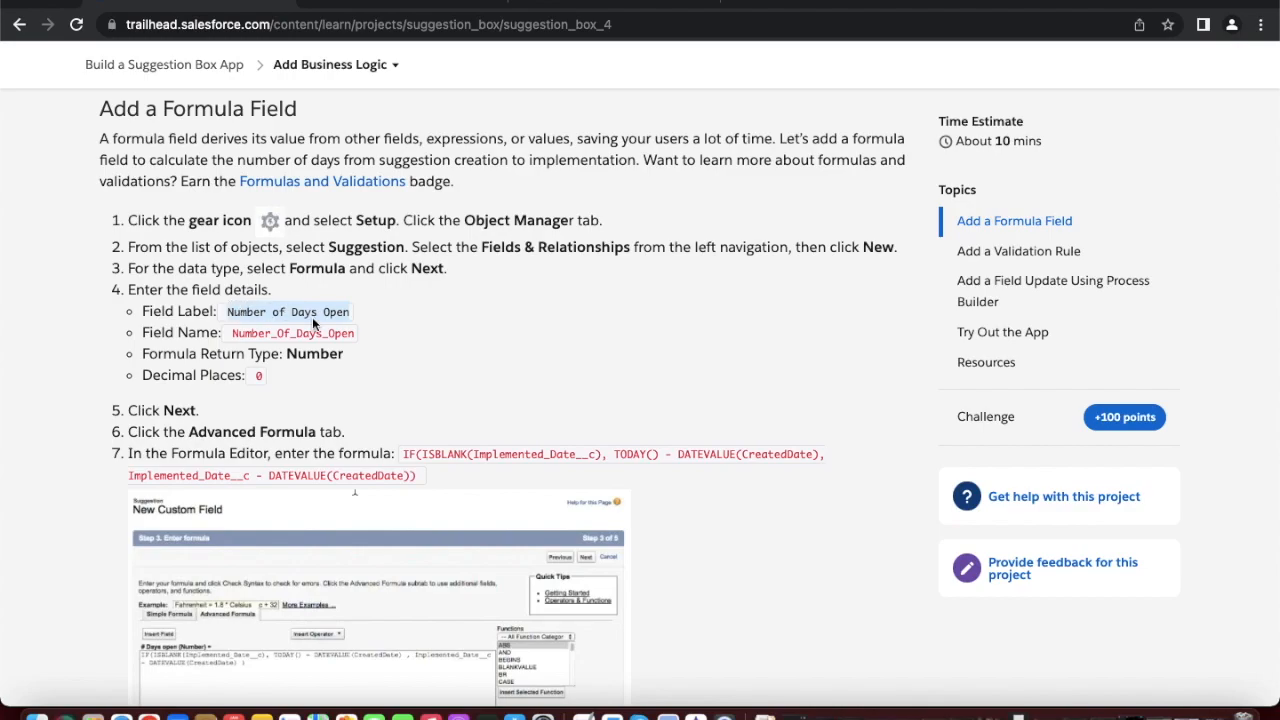
click(562, 3)
key(super+v)
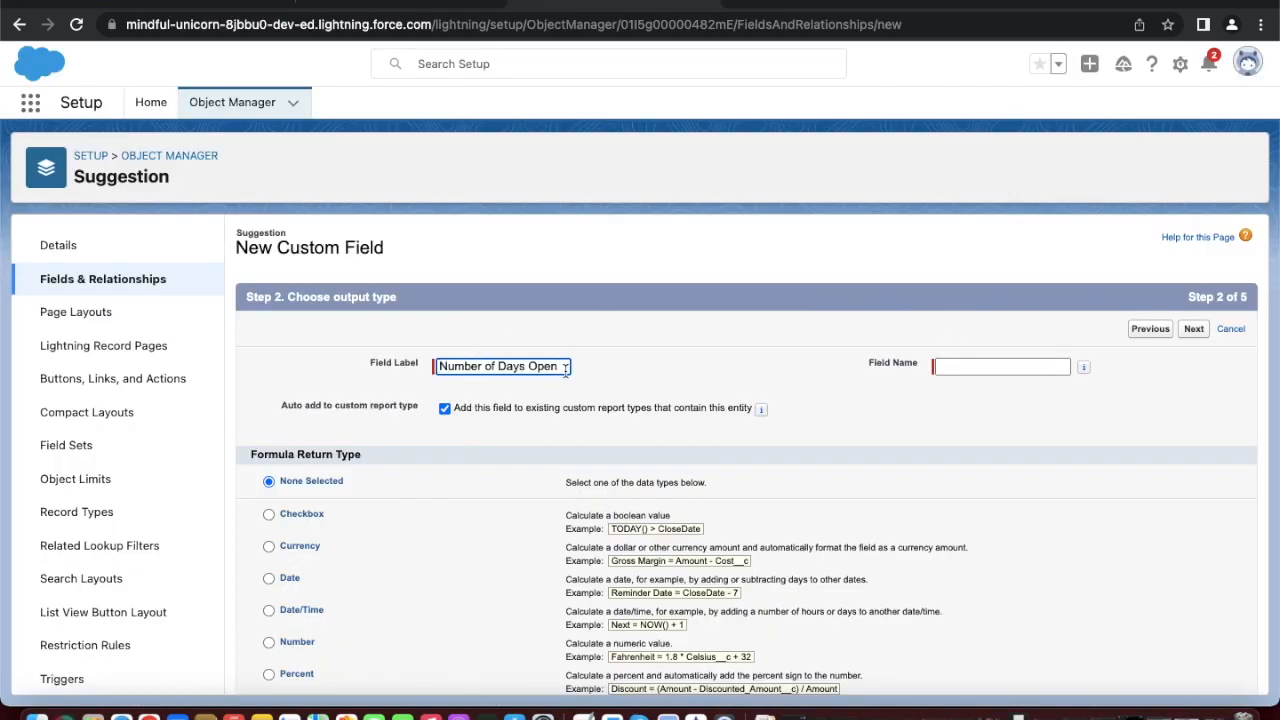
click(956, 365)
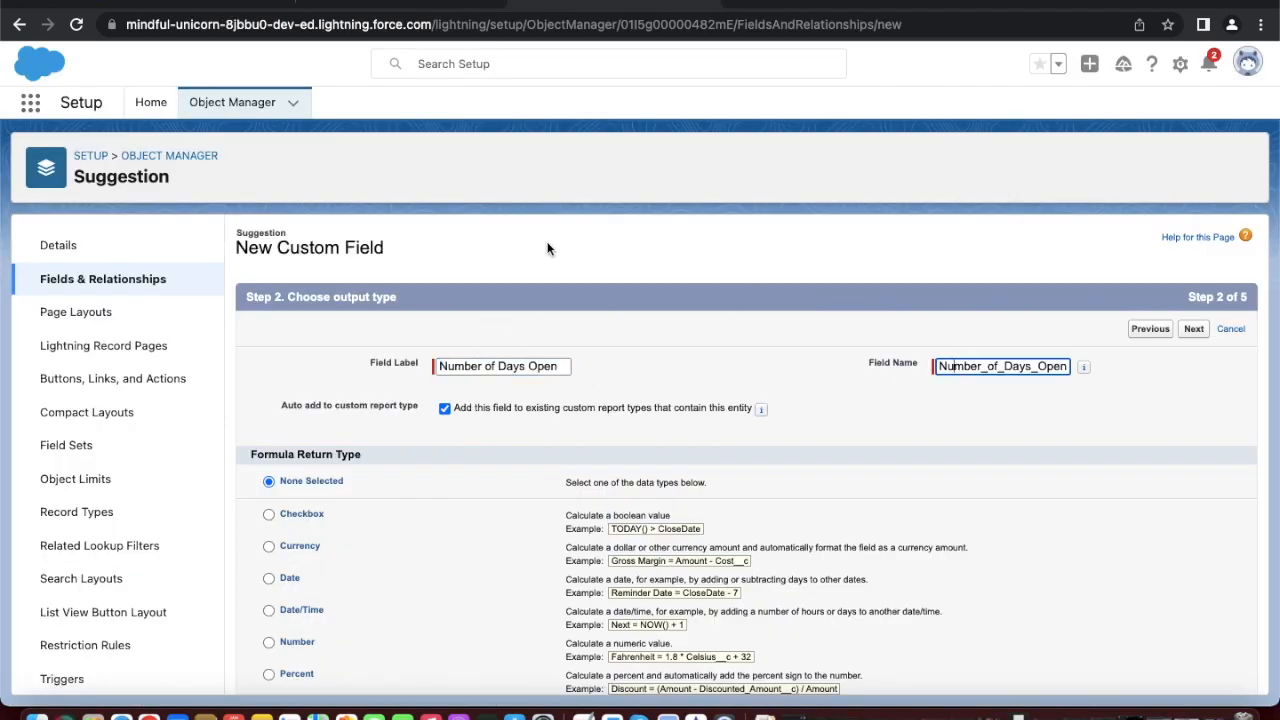
- Set the formula return type to Number with 0 decimal places, as specified in the Trailhead instructions
click(222, 3)
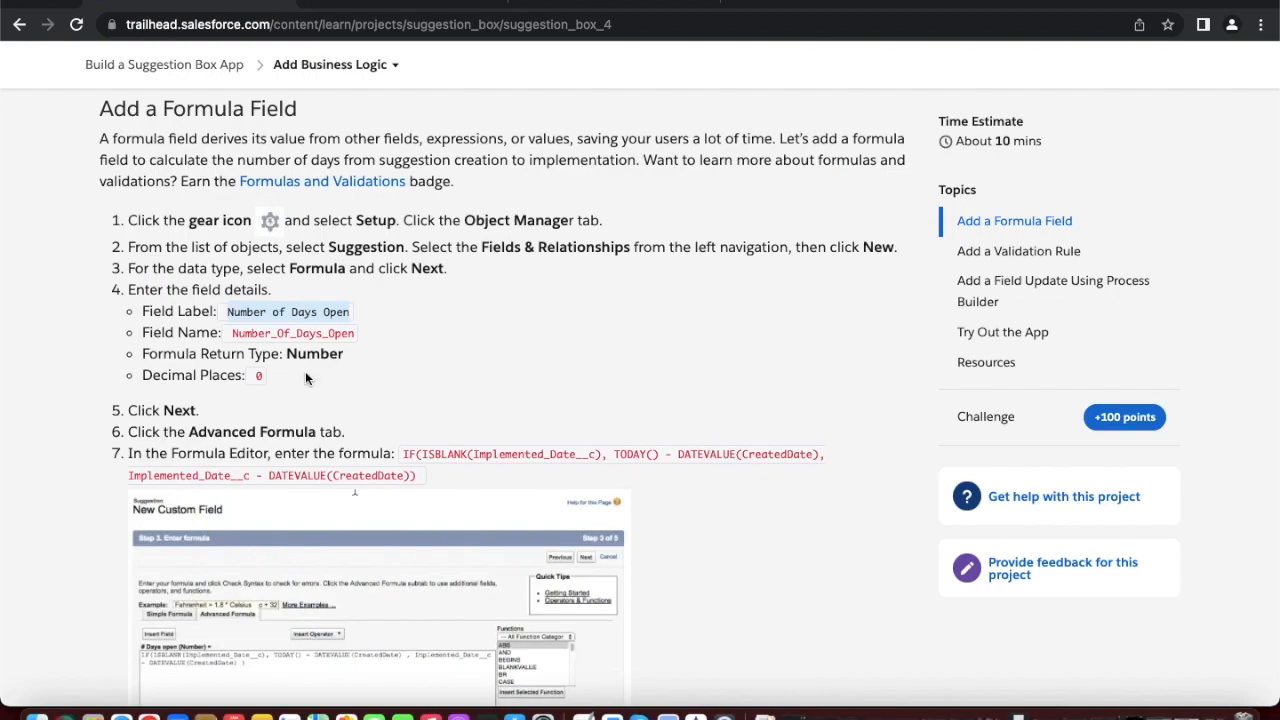
scroll(305, 371, down, 1)
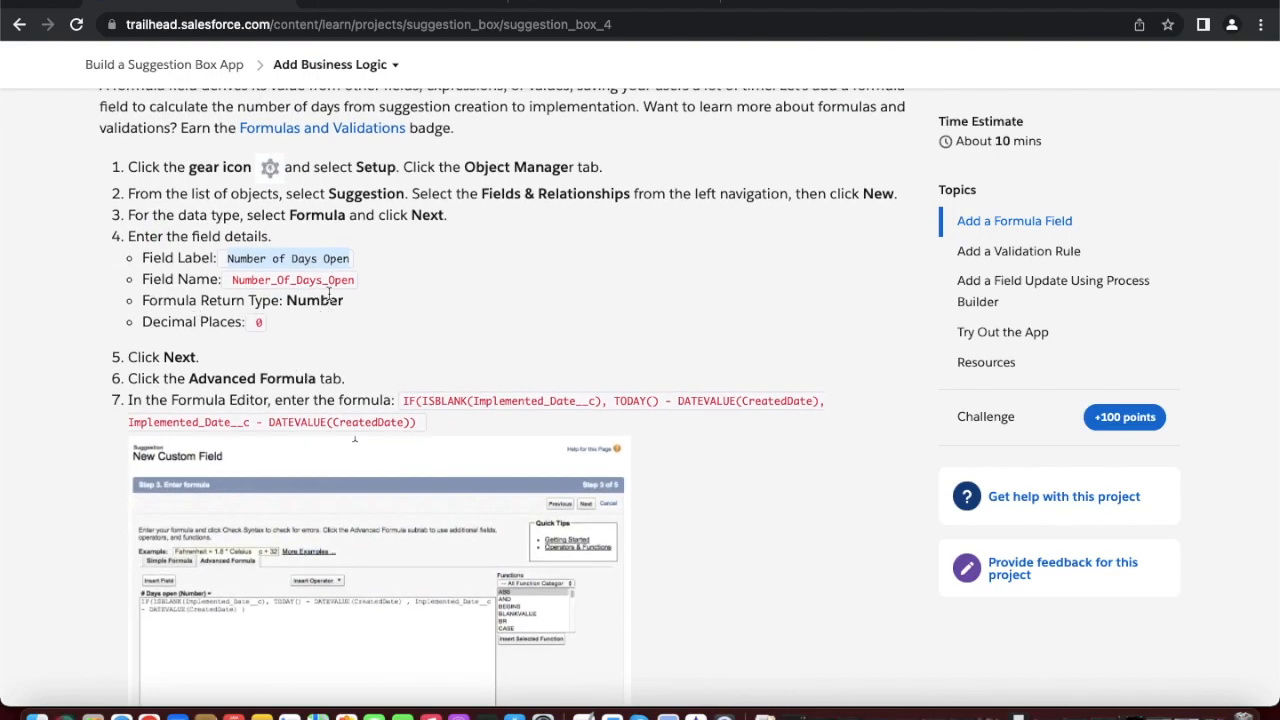
click(660, 3)
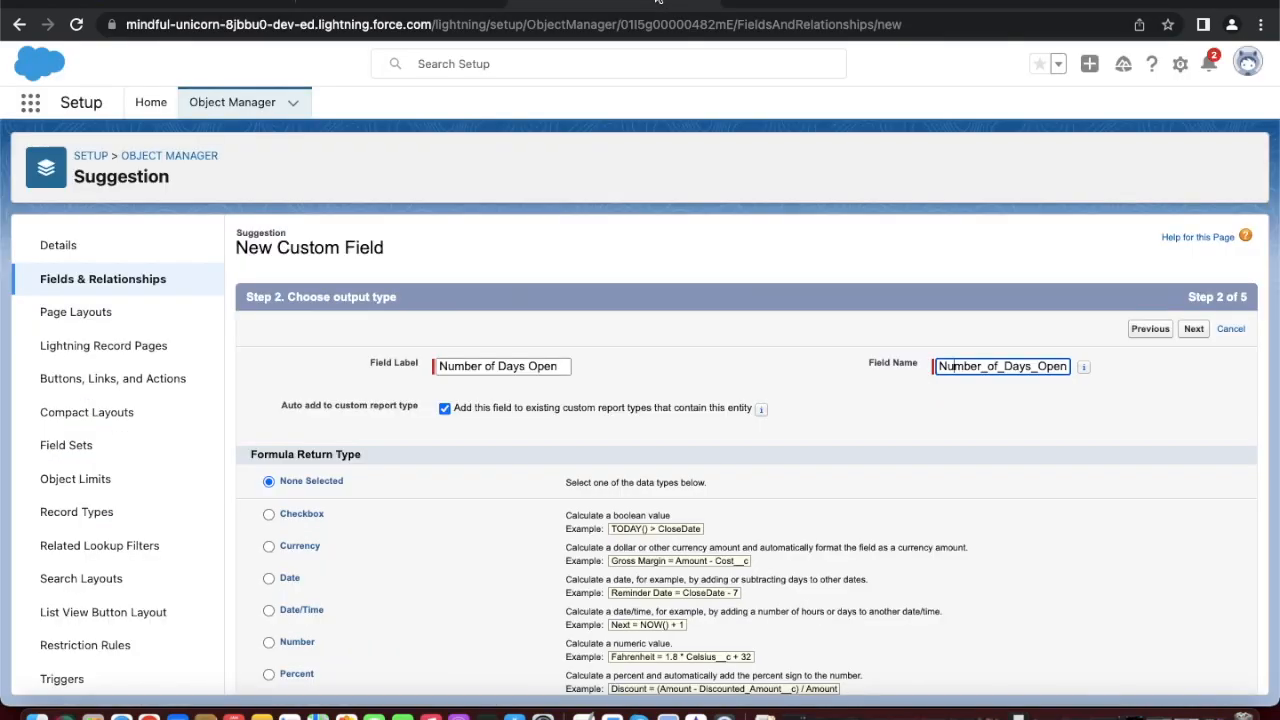
scroll(753, 484, down, 3)
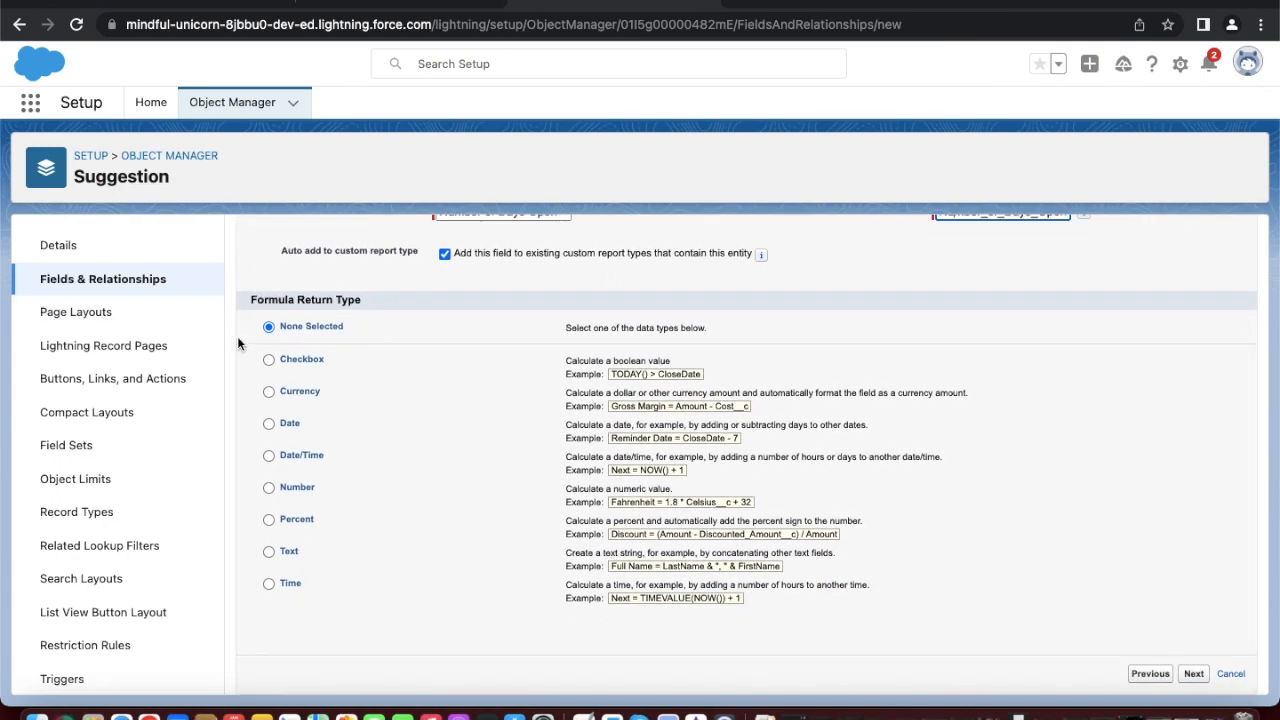
click(269, 488)
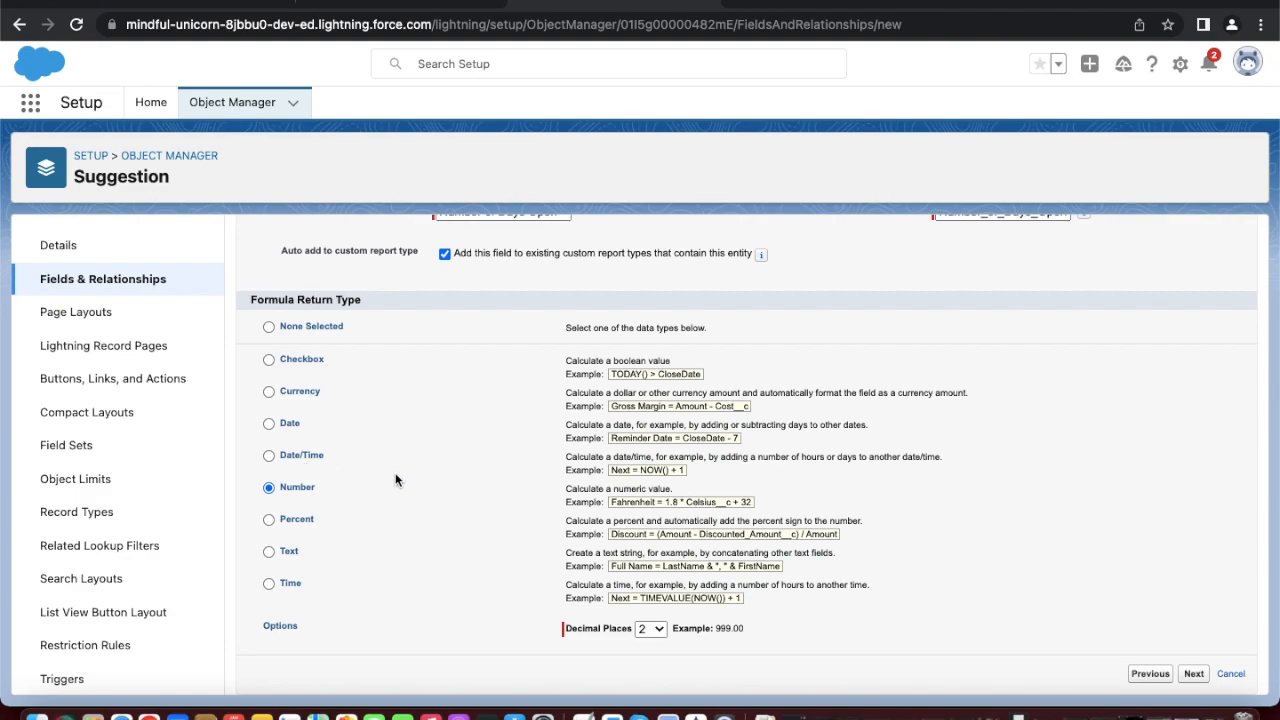
click(657, 627)
click(657, 627)
click(657, 627)
click(652, 590)
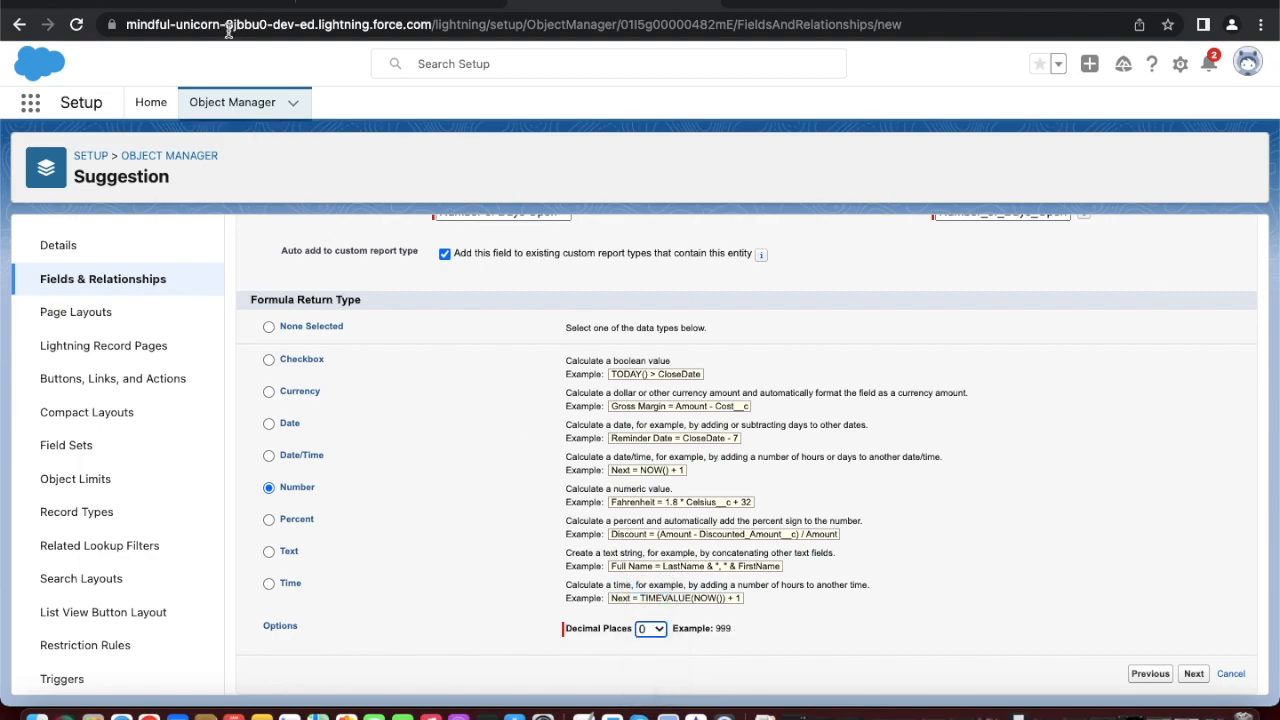
- Check the next Trailhead instructions, continue to the formula entry step of the new field and switch to the Advanced Formula editor
click(205, 3)
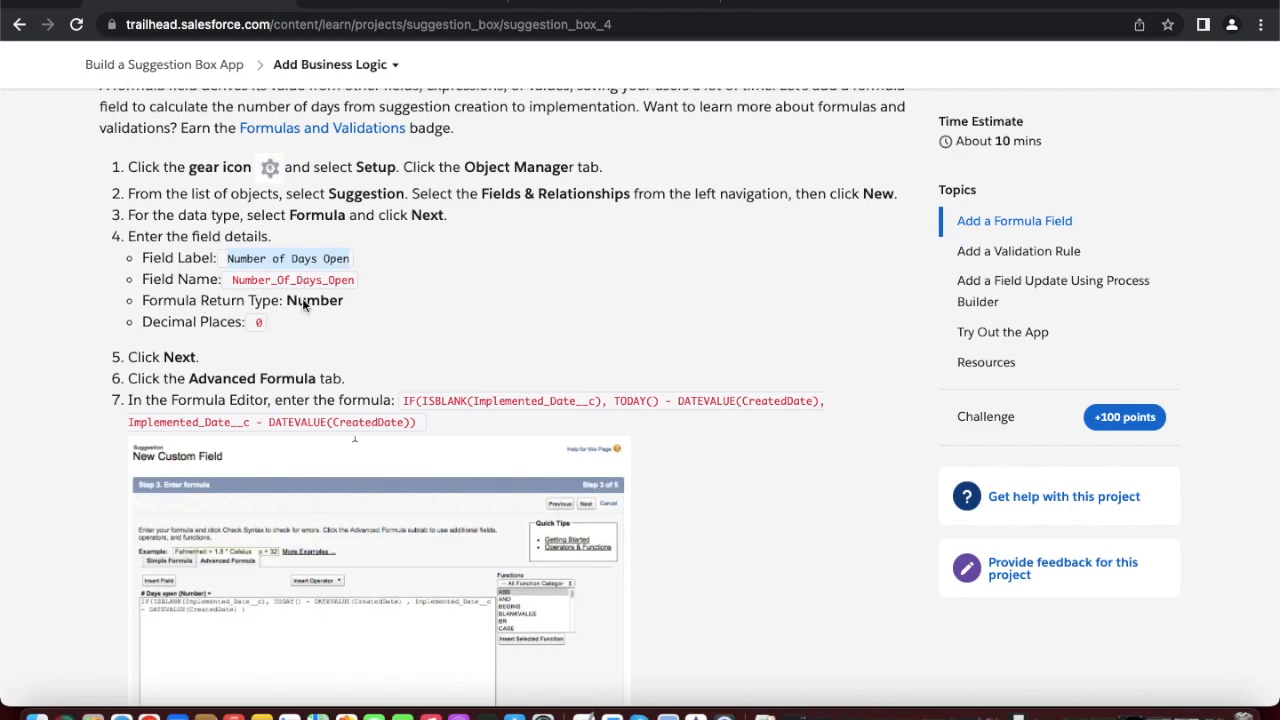
scroll(276, 346, down, 2)
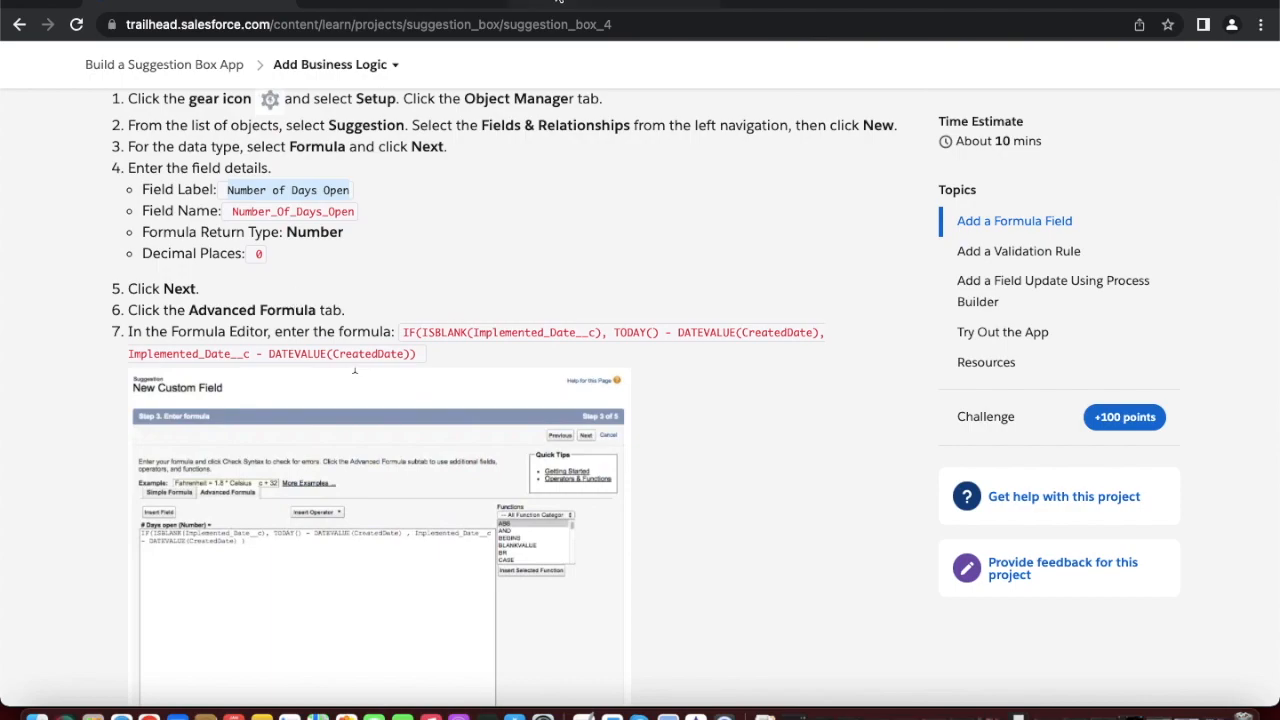
click(559, 3)
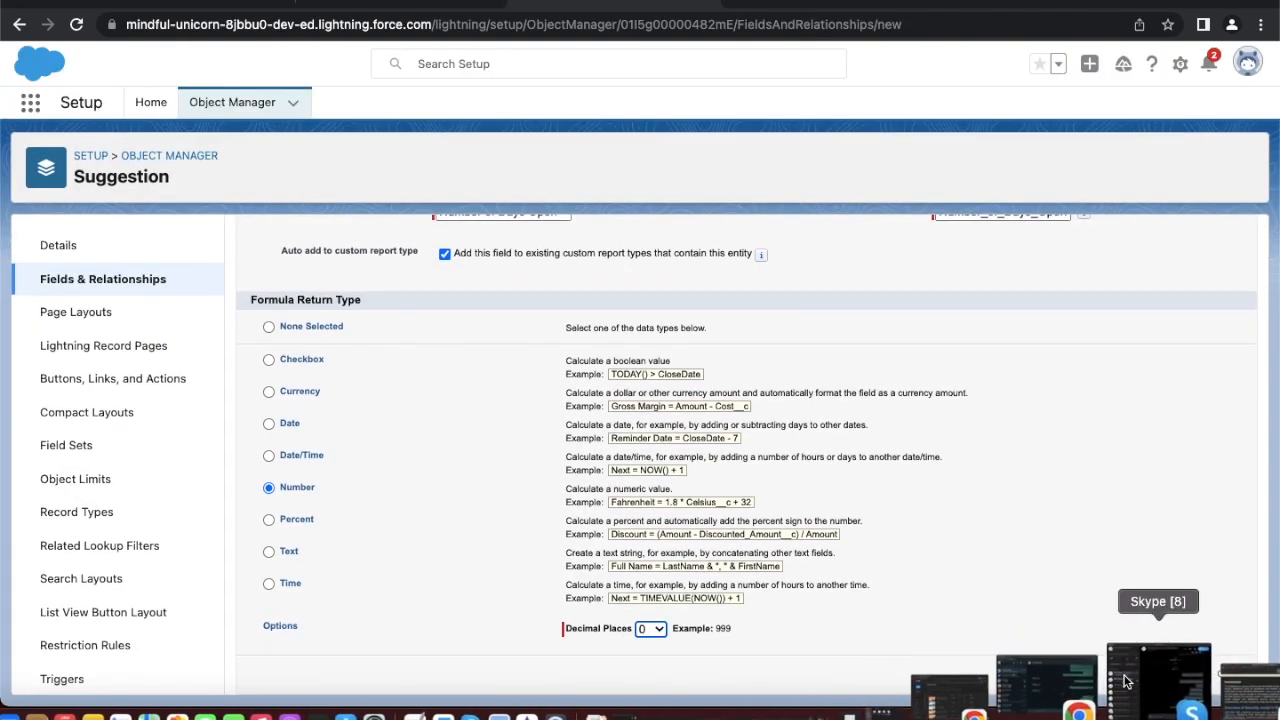
click(1193, 675)
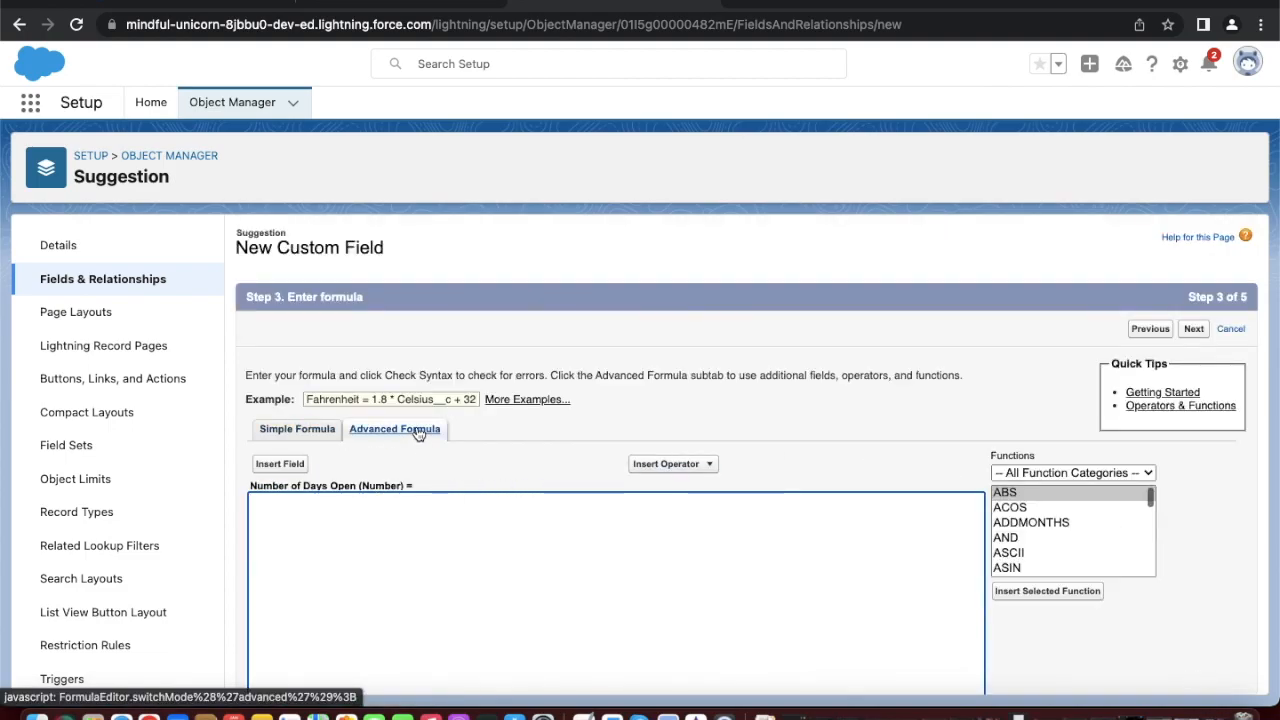
click(231, 6)
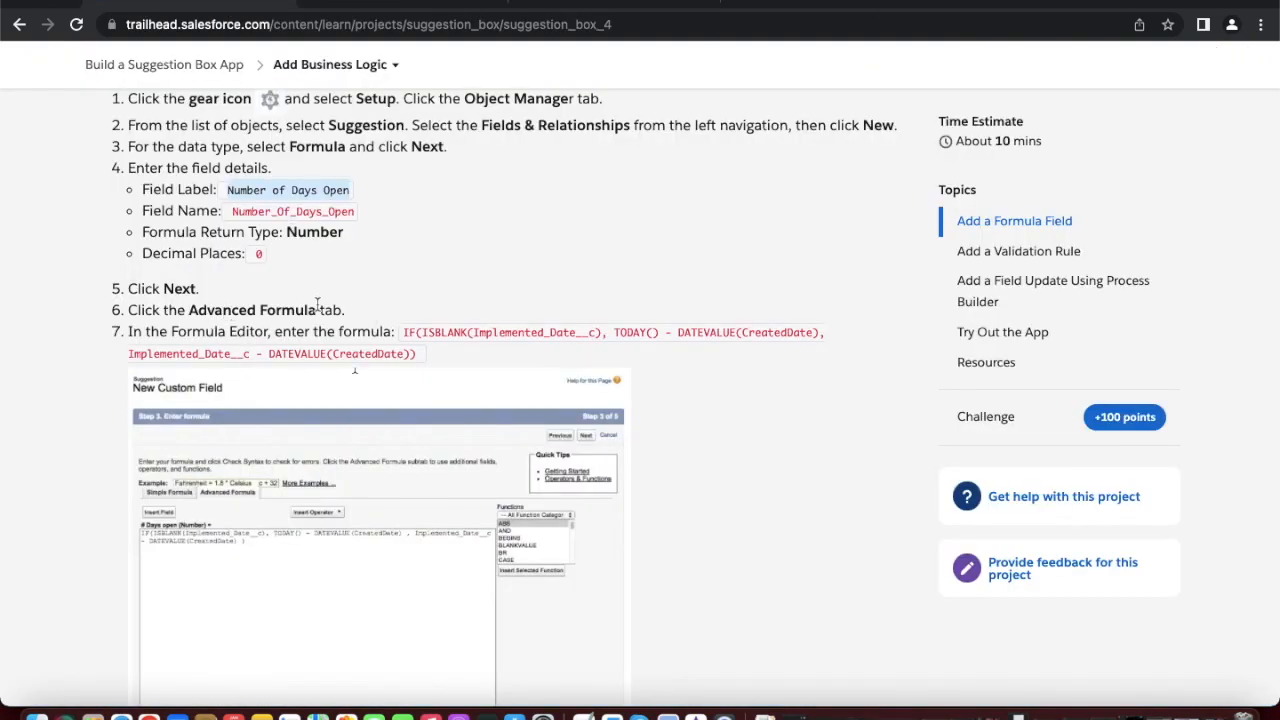
click(400, 5)
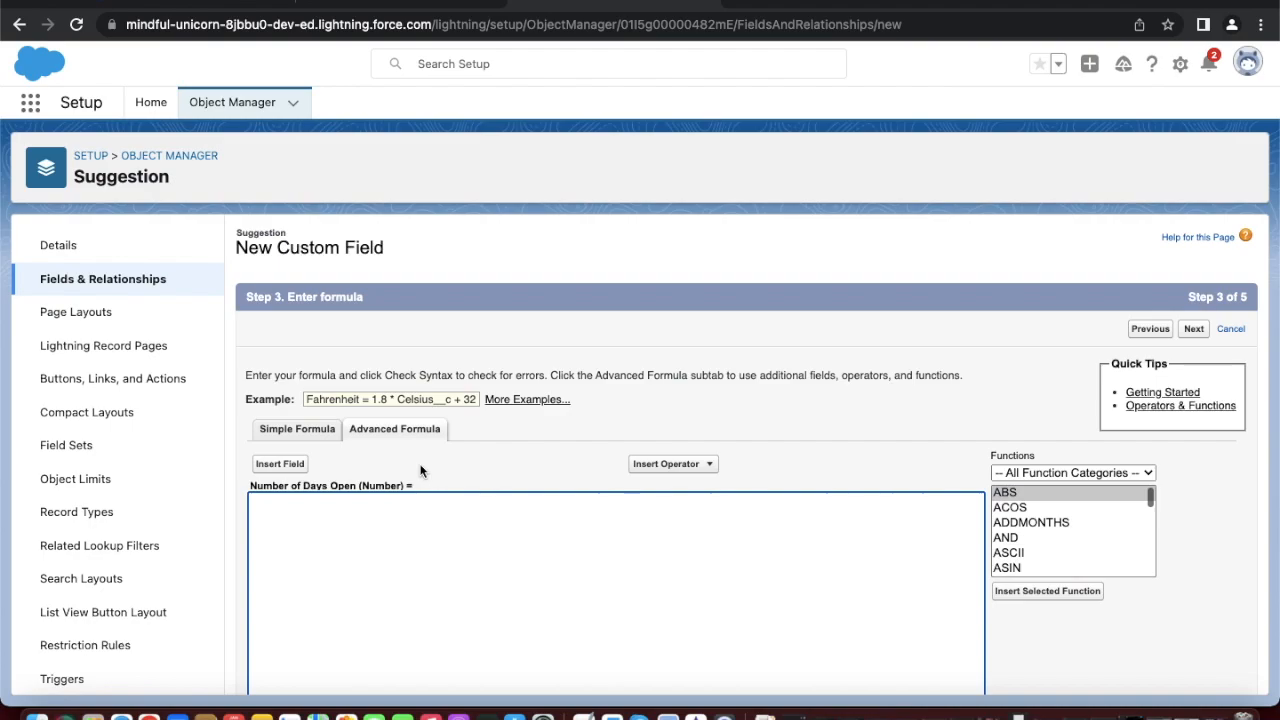
click(394, 434)
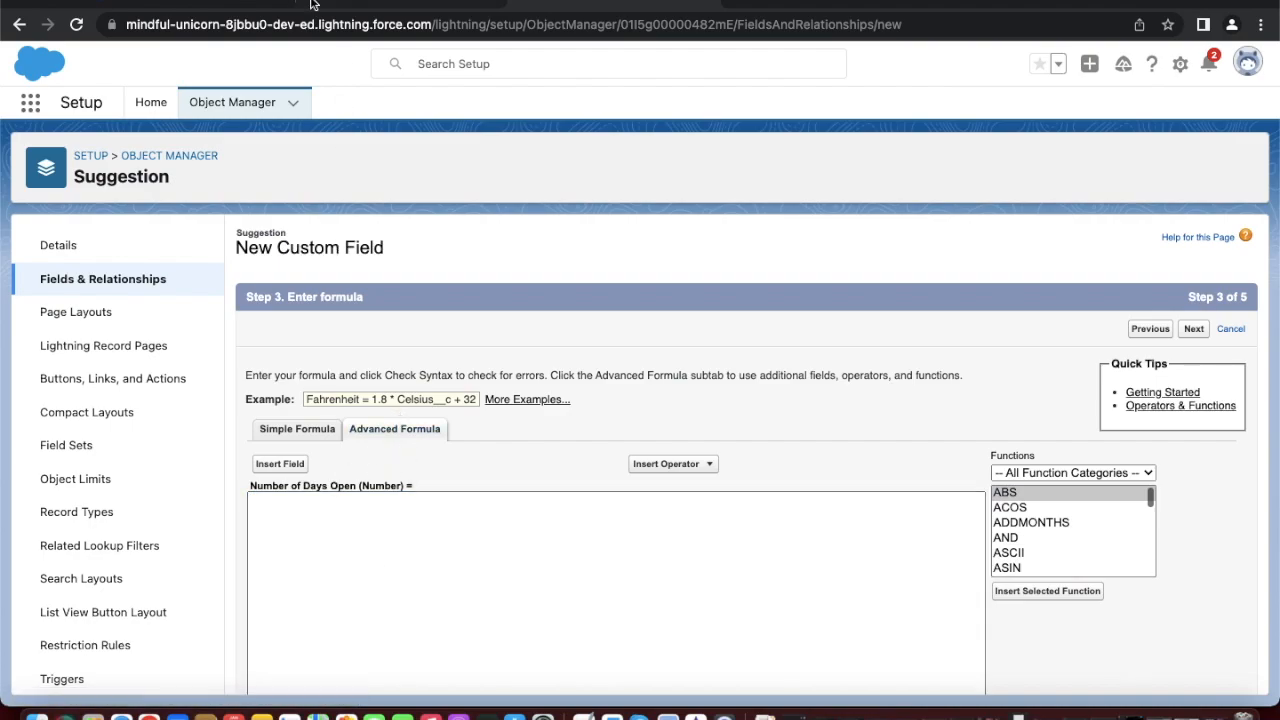
- Copy the formula IF(ISBLANK(Implemented_Date__c), TODAY() - DATEVALUE(CreatedDate), Implemented_Date__c - DATEVALUE(CreatedDate)) from Trailhead into the advanced formula editor
click(243, 5)
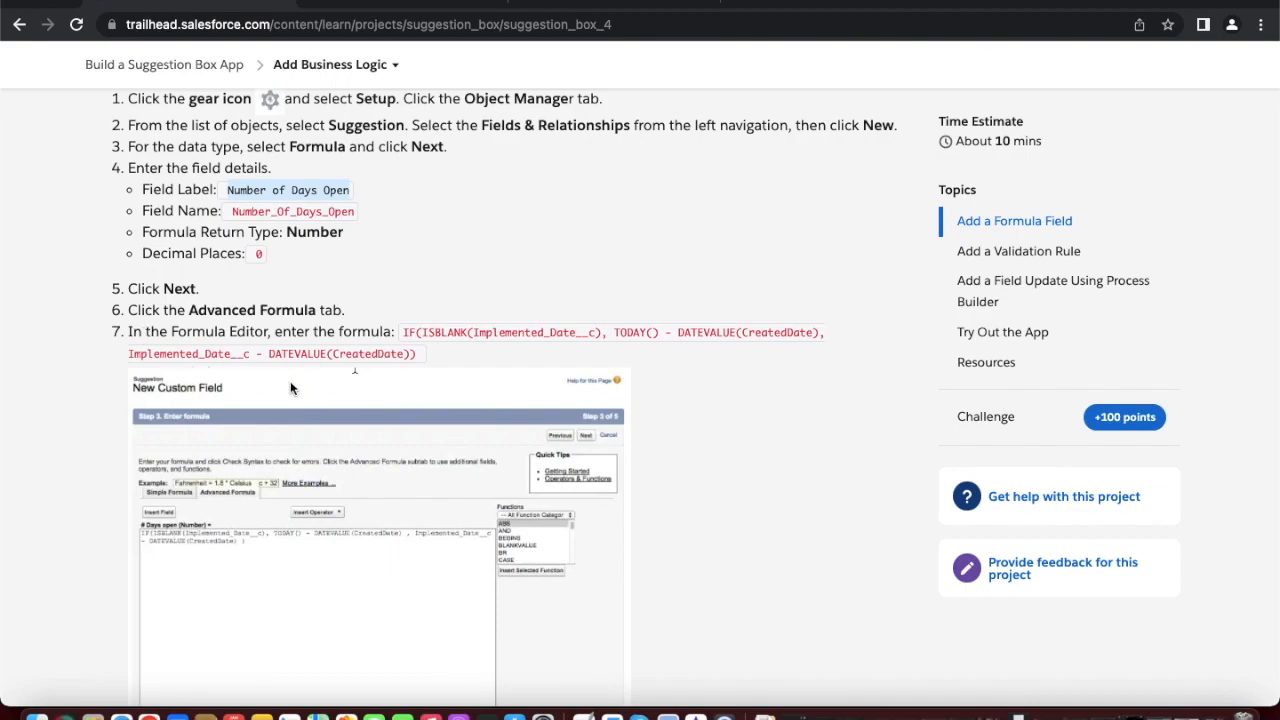
scroll(290, 388, down, 1)
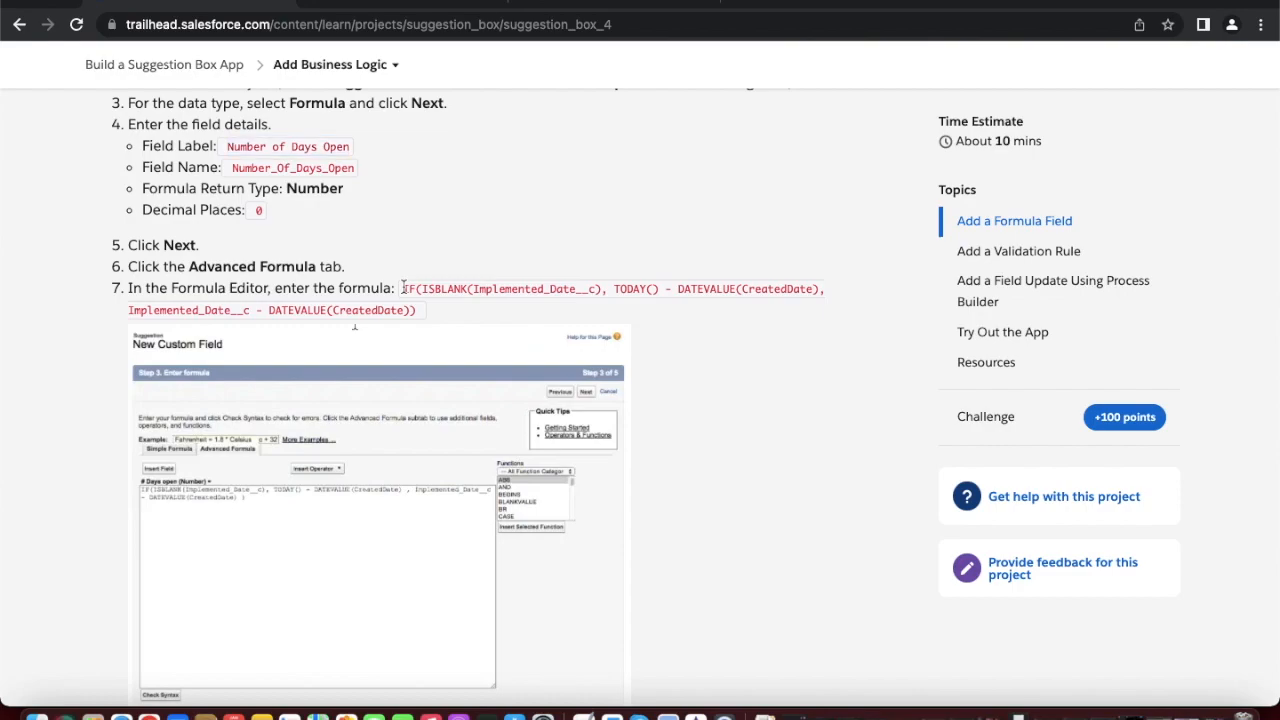
drag(403, 288, 473, 308)
key(ctrl+c)
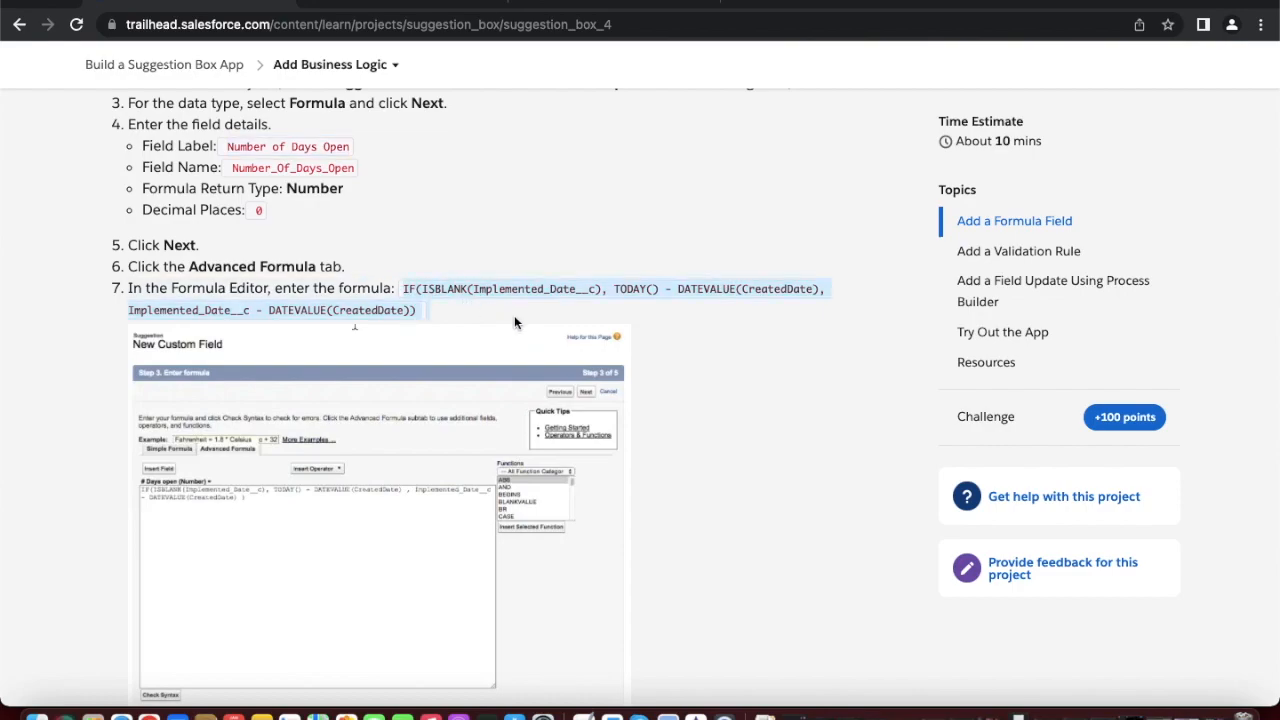
click(641, 2)
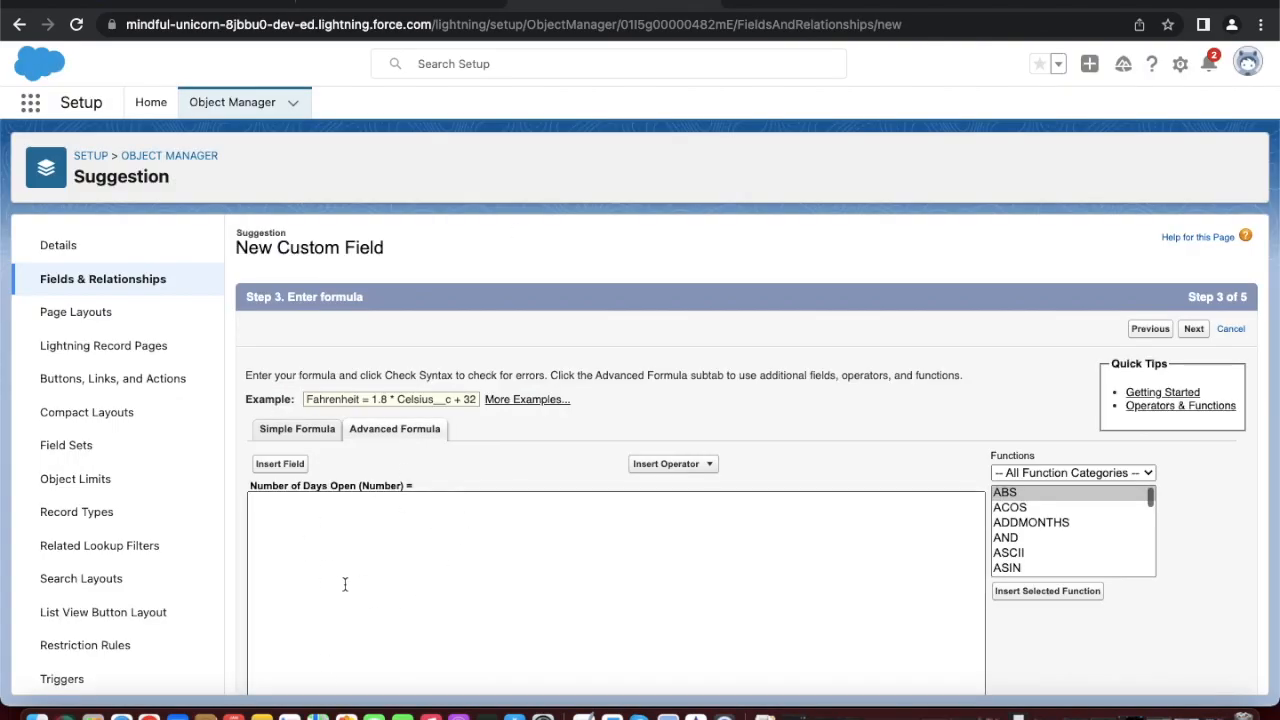
click(326, 520)
key(ctrl+v)
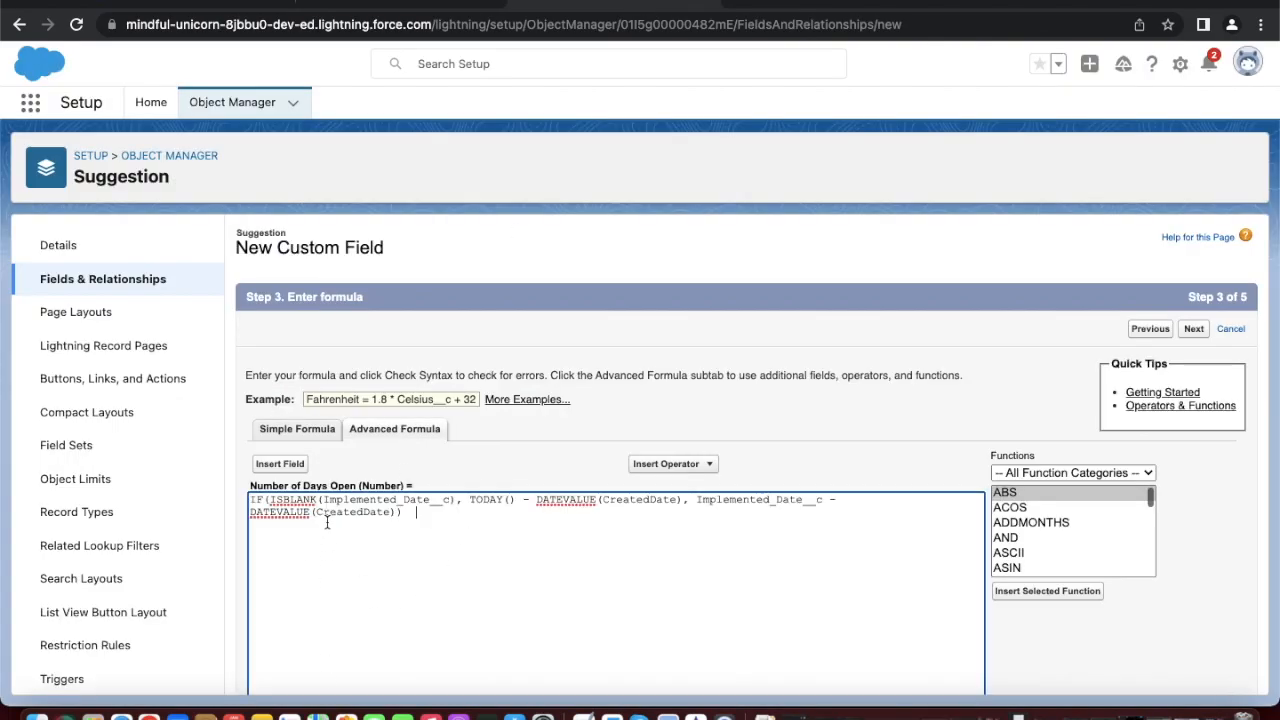
- Read the remaining formula field instructions in Trailhead, and check the syntax of the Number of Days Open formula
click(210, 5)
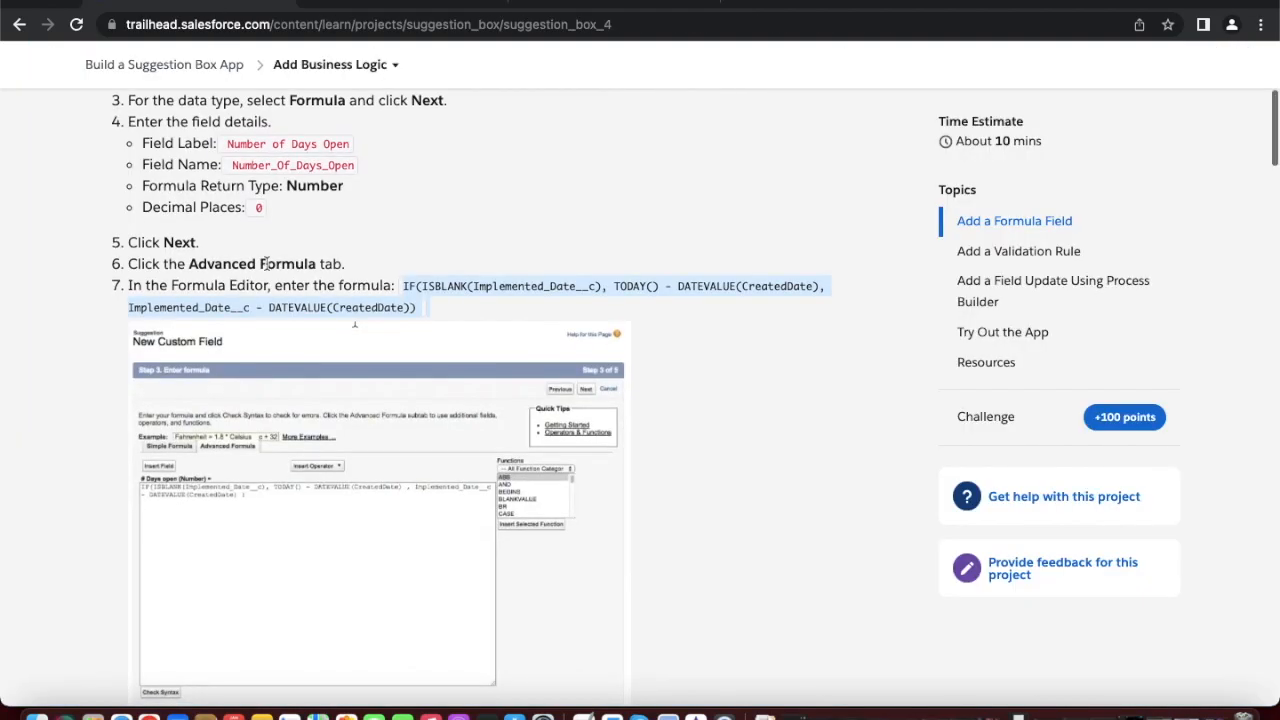
scroll(266, 270, down, 4)
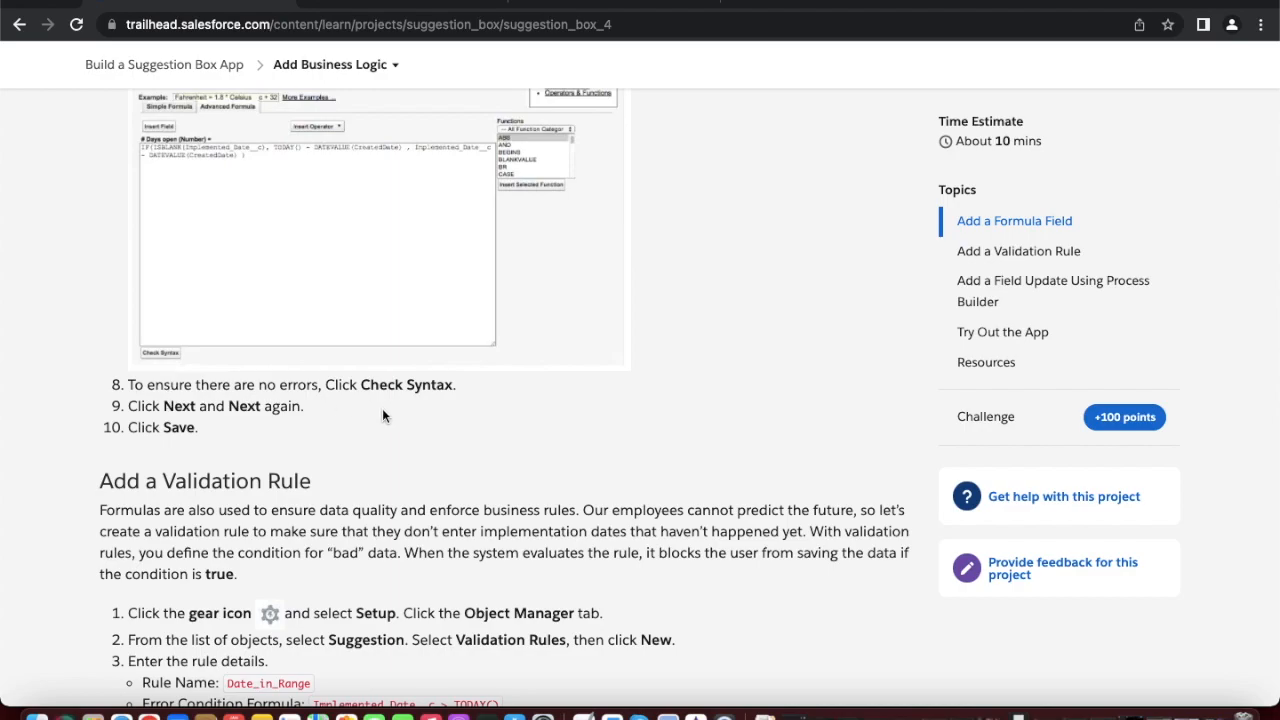
click(589, 3)
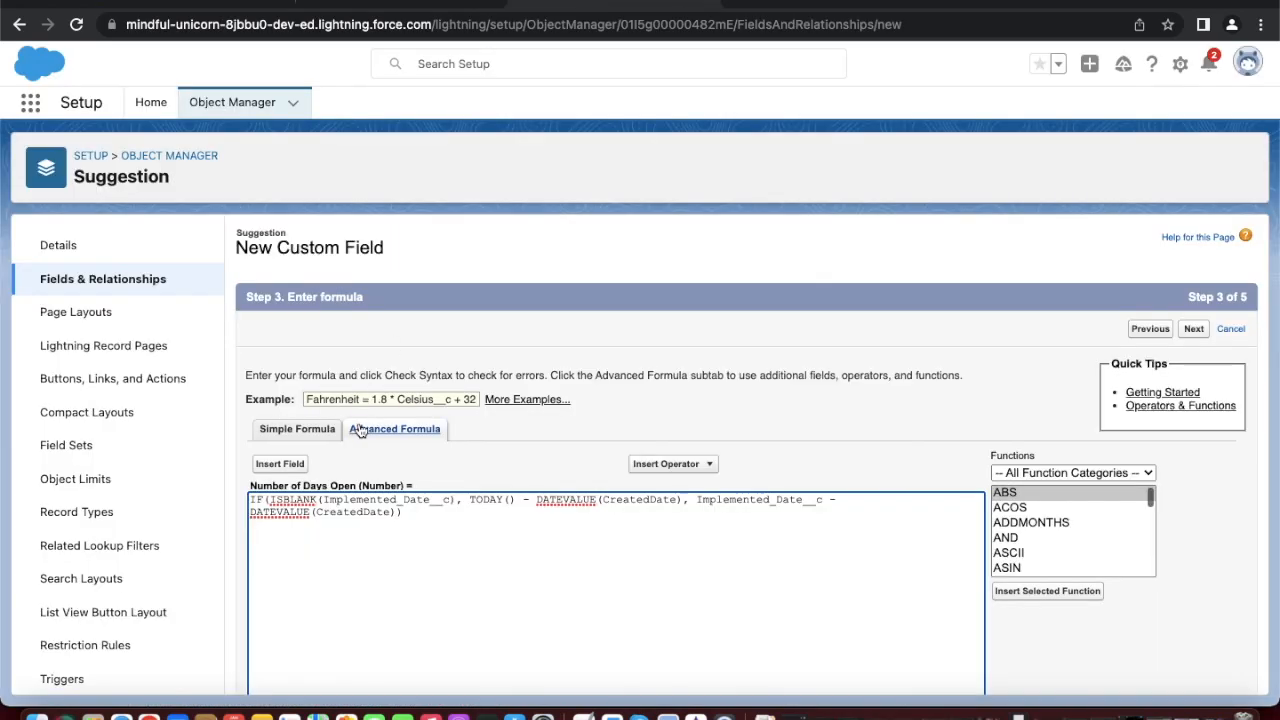
scroll(421, 448, down, 5)
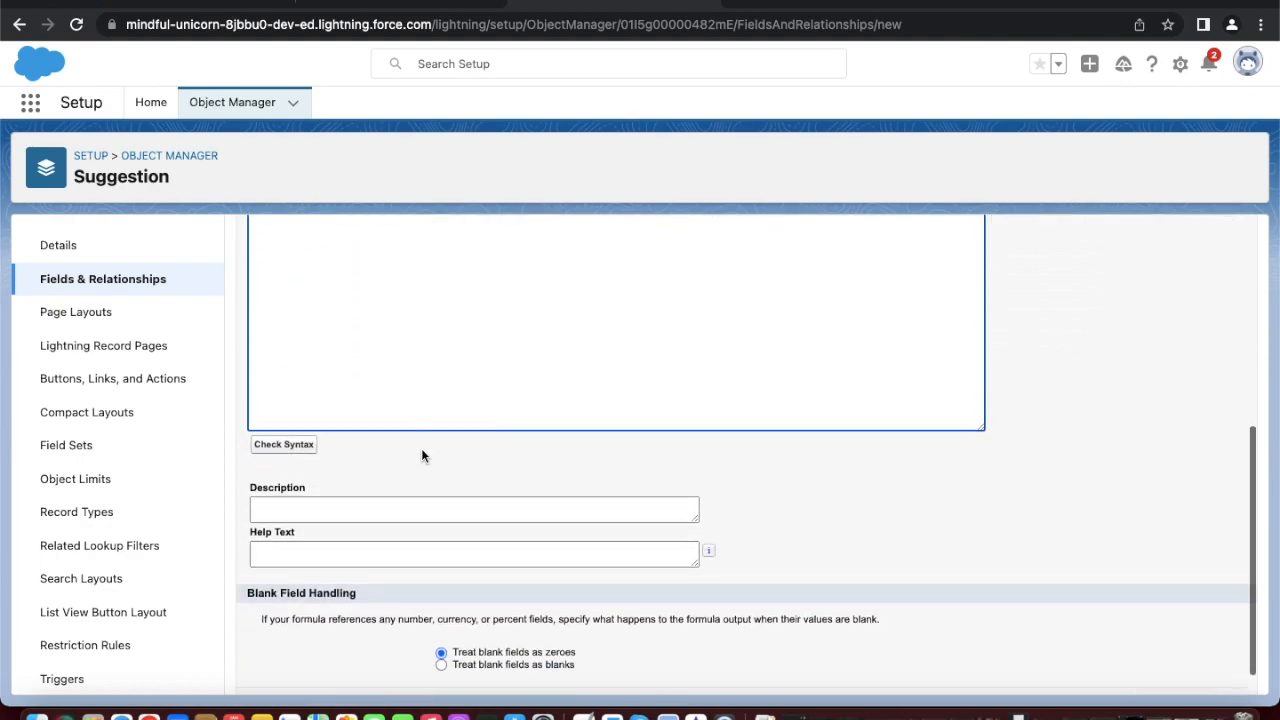
click(284, 430)
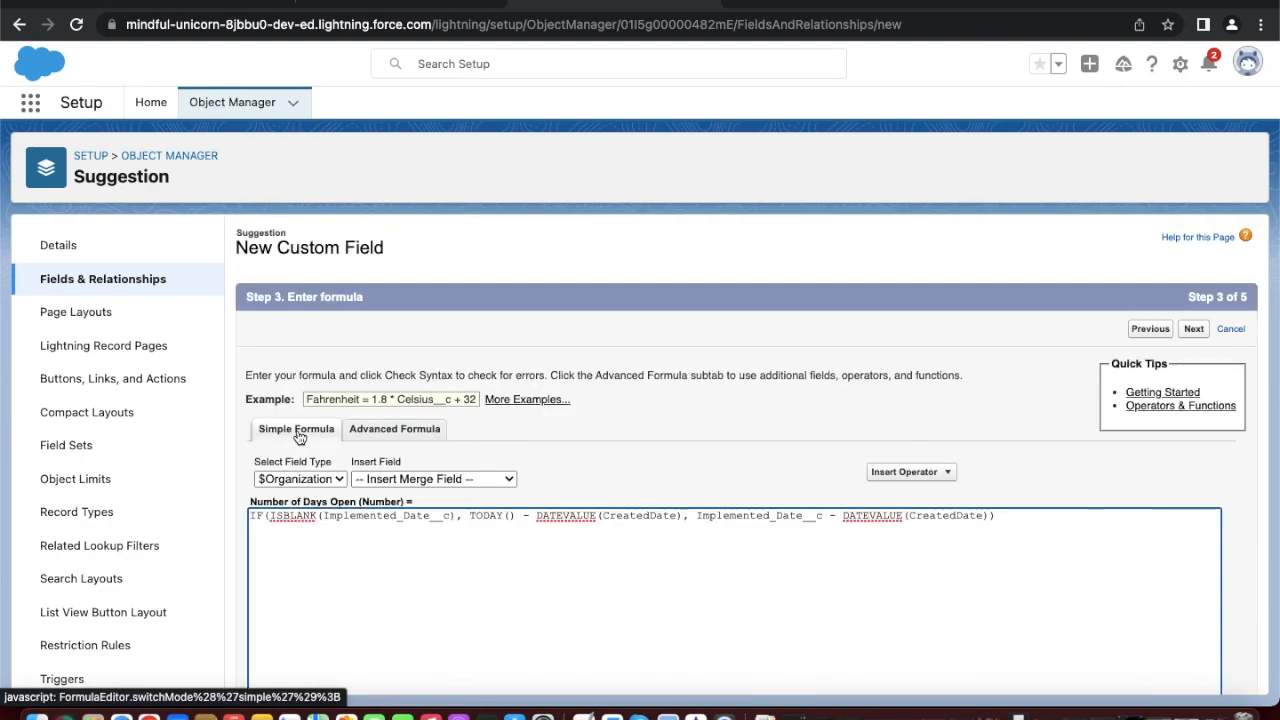
click(396, 430)
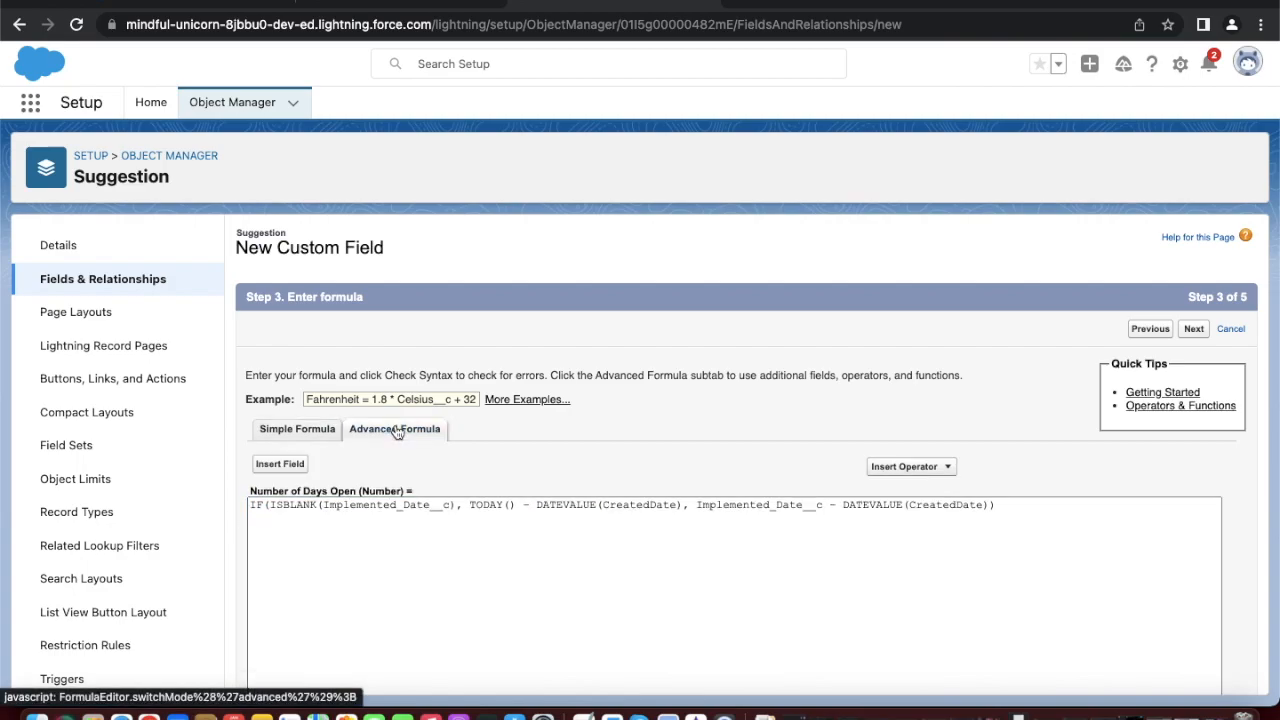
scroll(383, 546, down, 5)
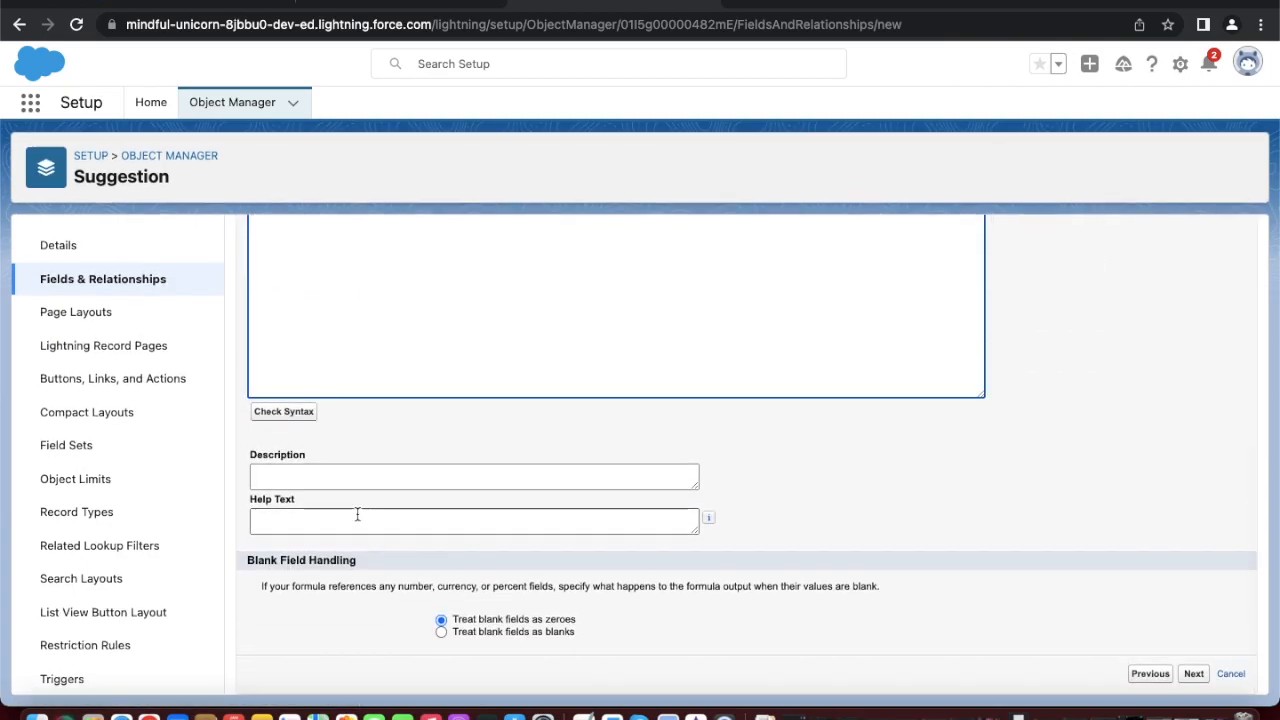
click(288, 418)
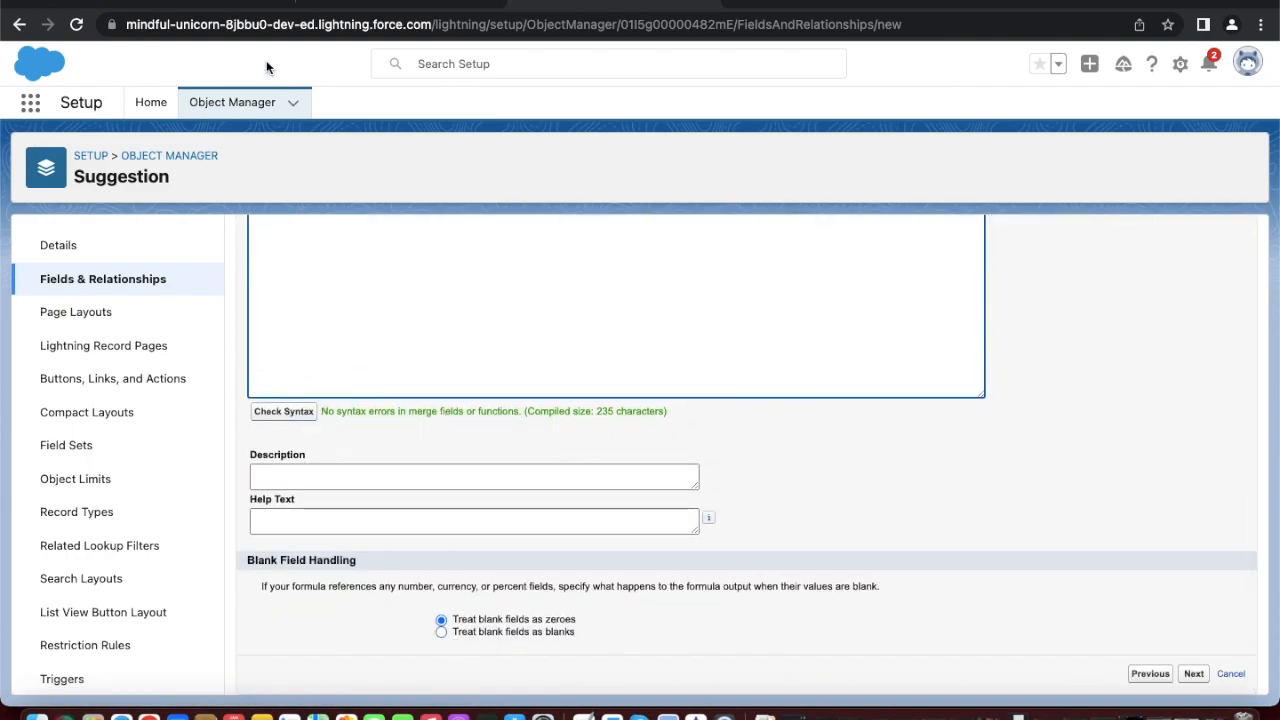
- Accept the default field-level security and Suggestion Layout assignment, and save the Number of Days Open field
click(225, 4)
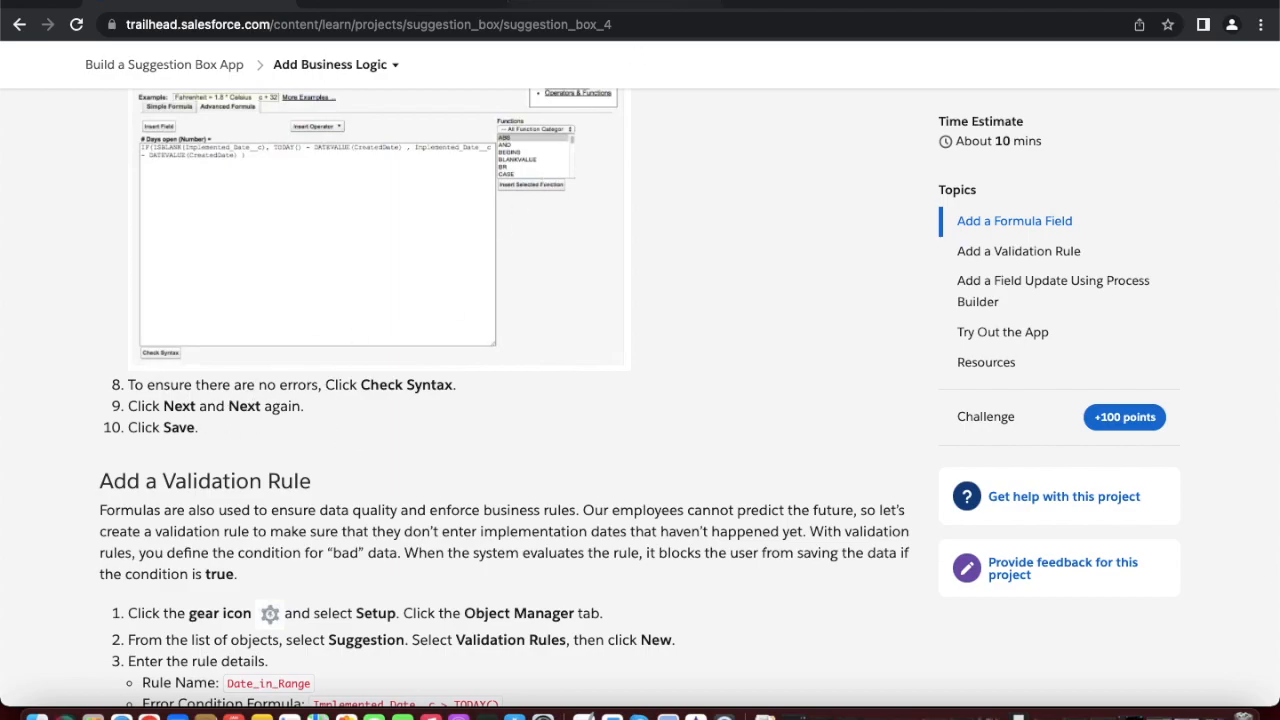
click(600, 3)
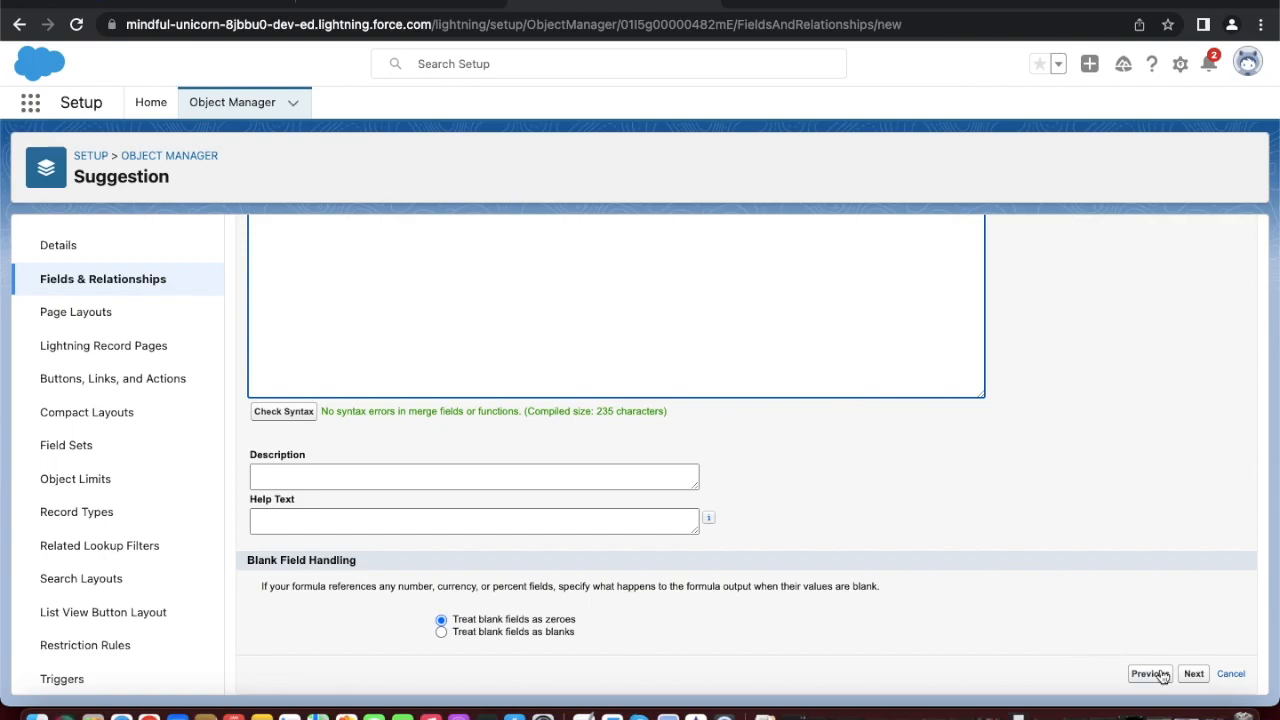
click(1191, 677)
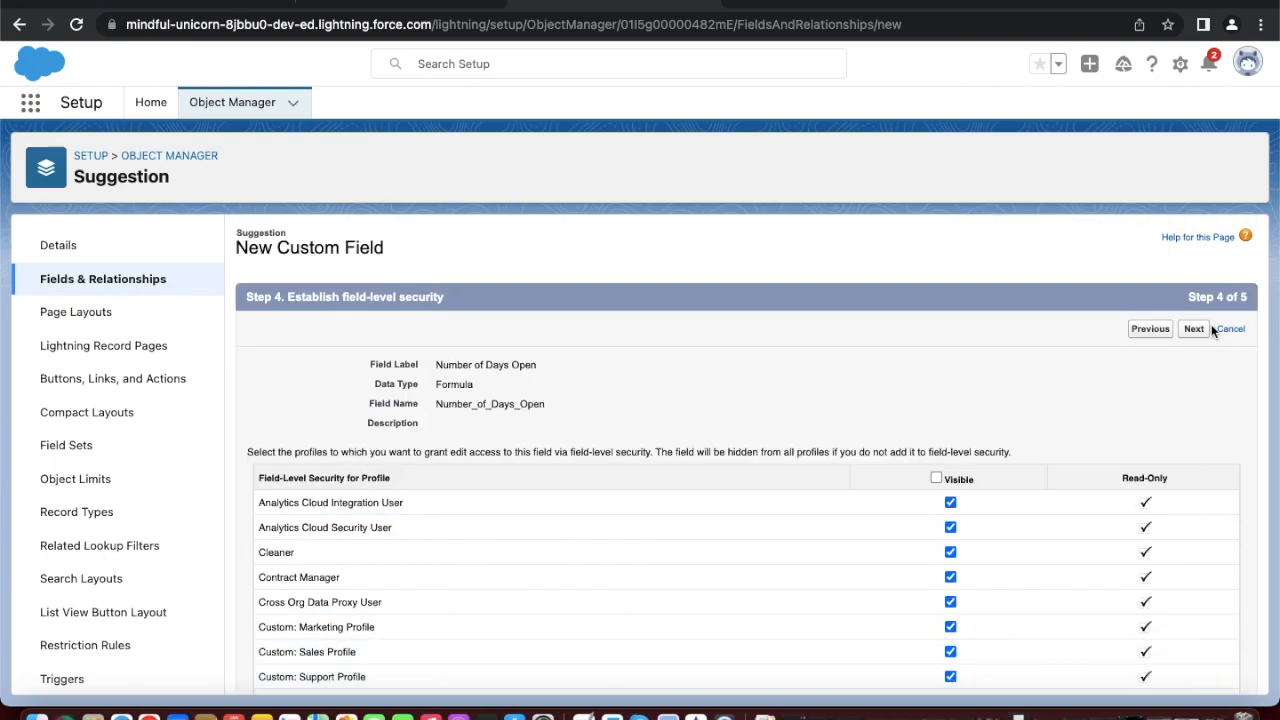
click(1195, 331)
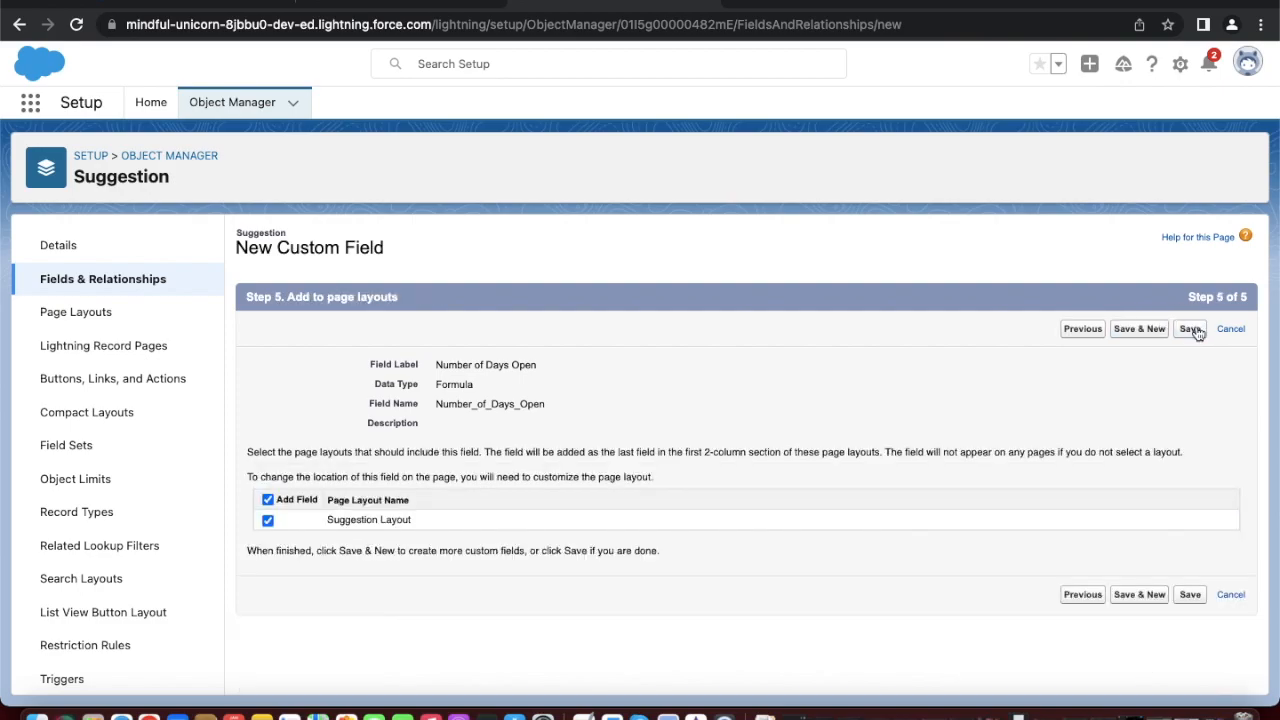
click(1190, 330)
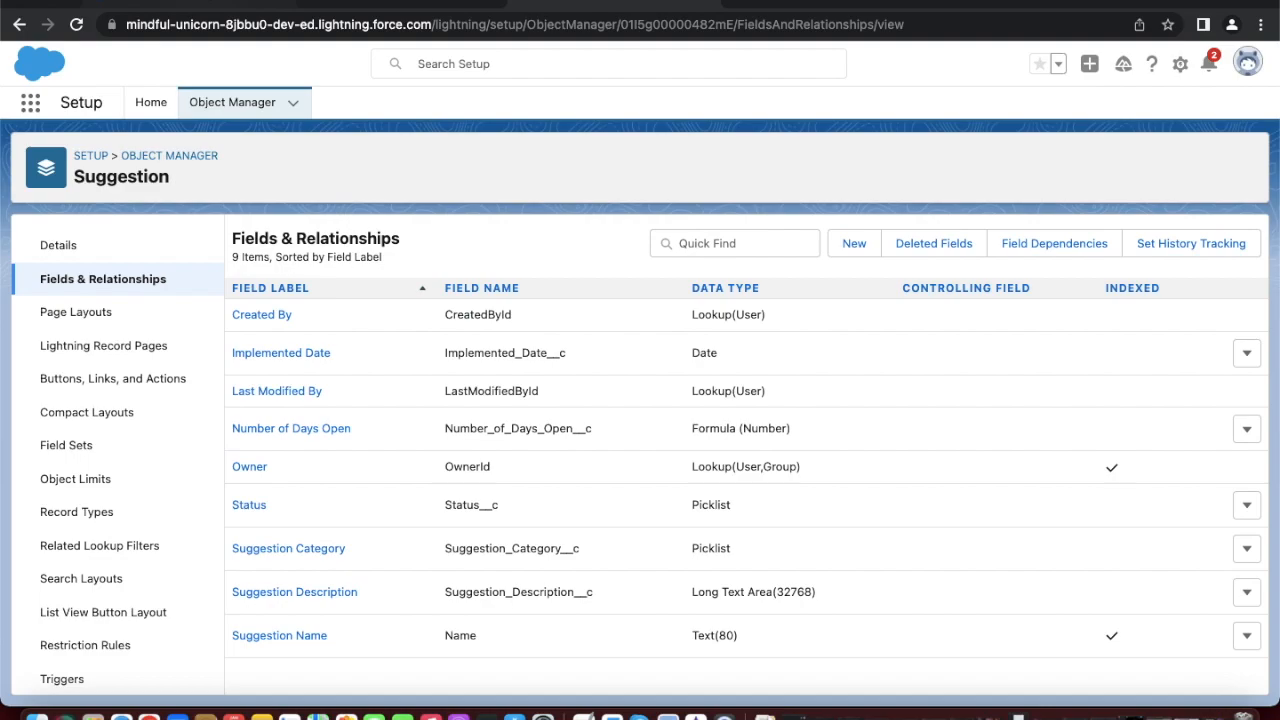
- Read Trailhead's Add a Validation Rule instructions and start a new validation rule on the Suggestion object
click(200, 5)
scroll(249, 405, down, 2)
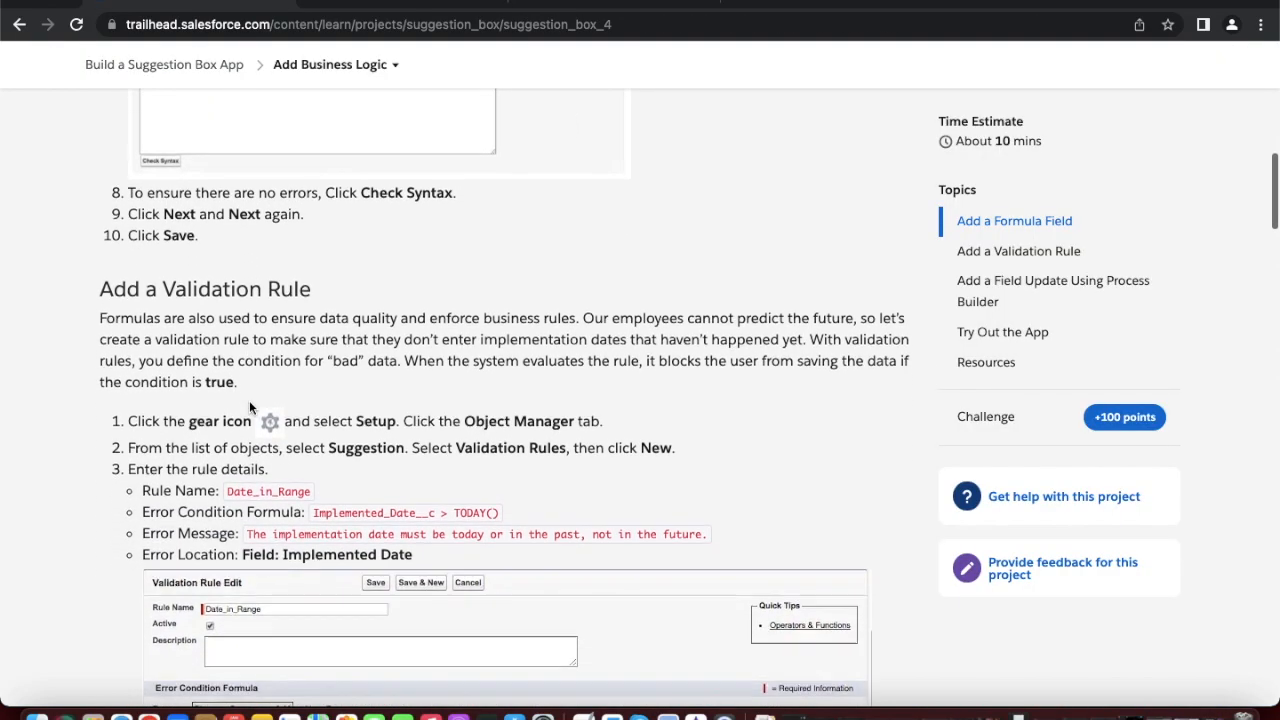
scroll(249, 405, down, 1)
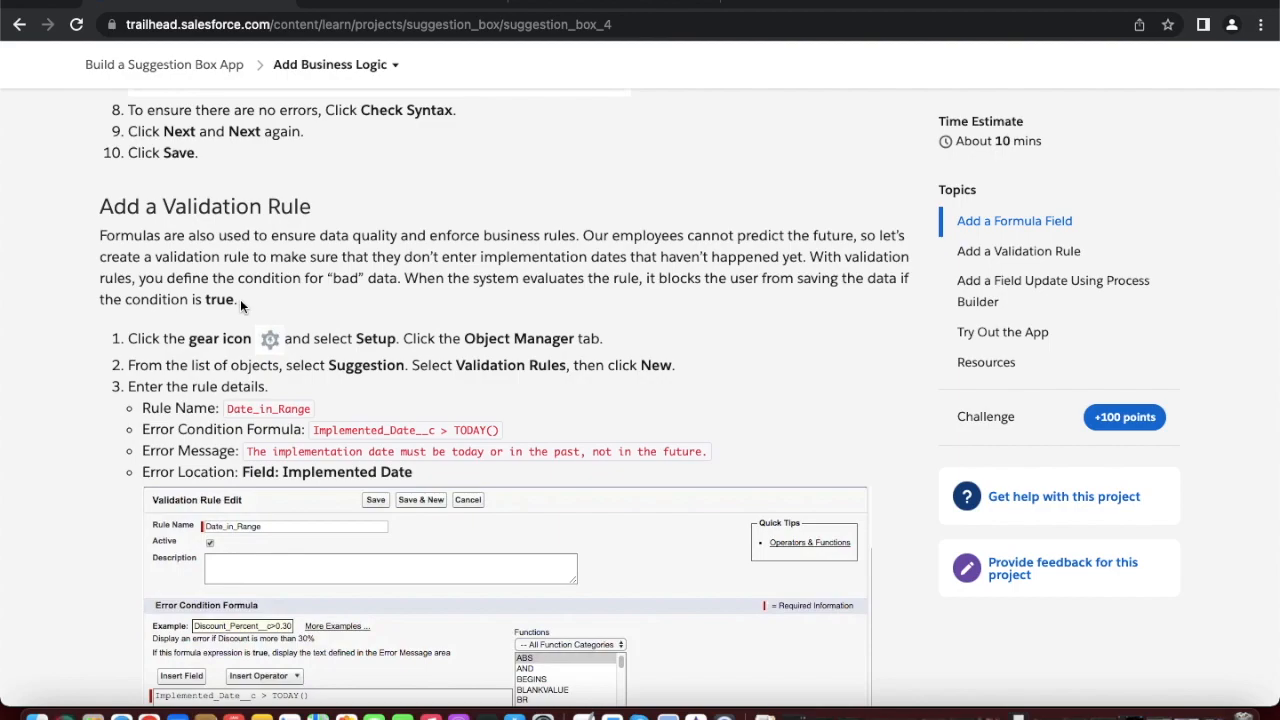
click(549, 5)
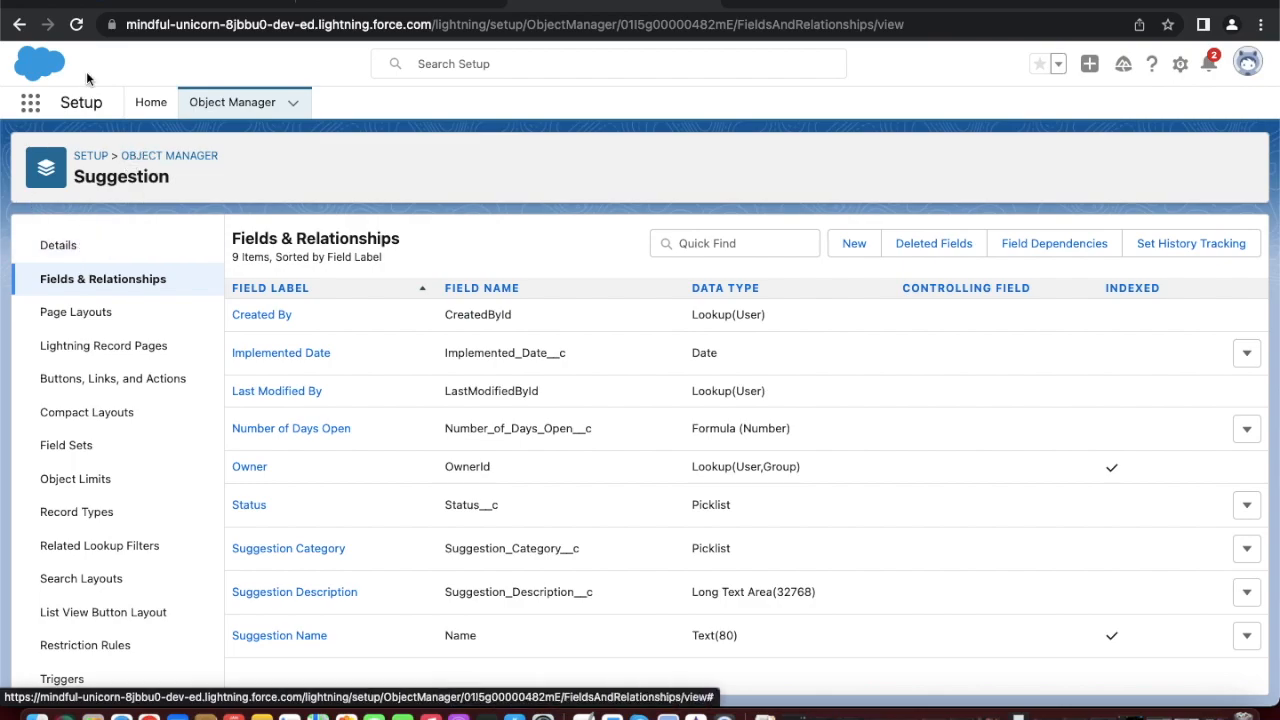
scroll(108, 600, down, 2)
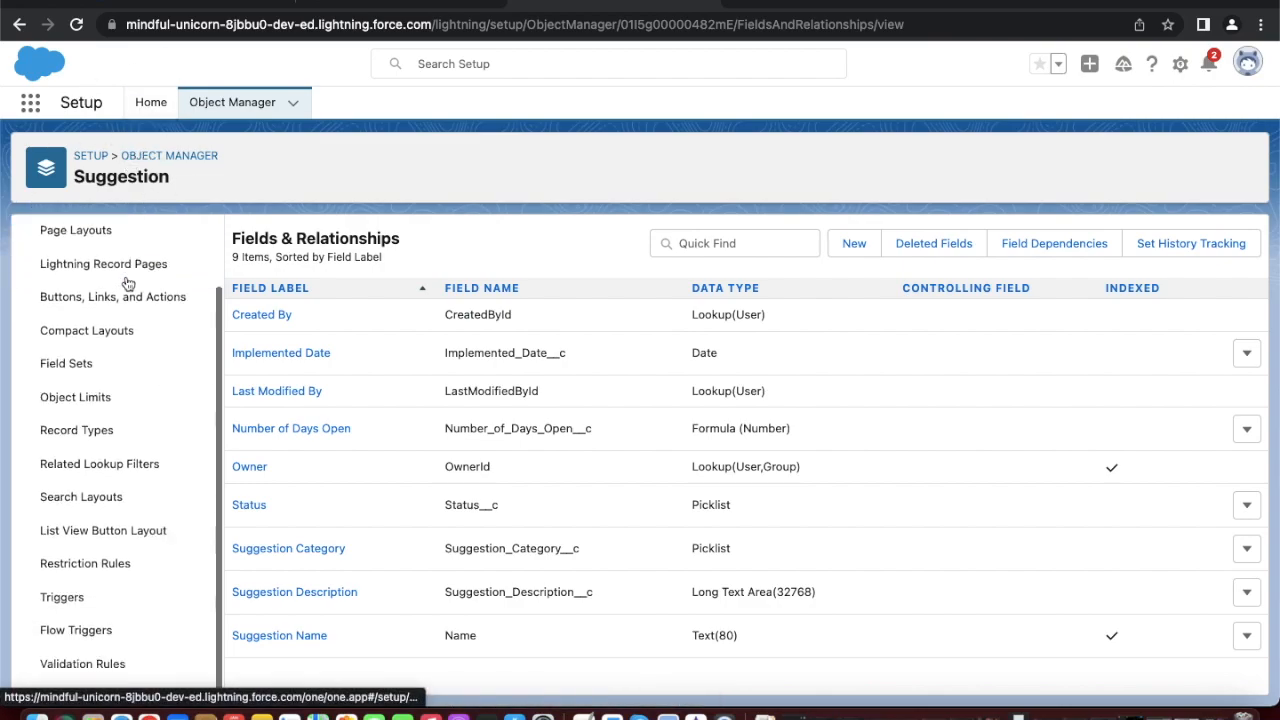
click(85, 664)
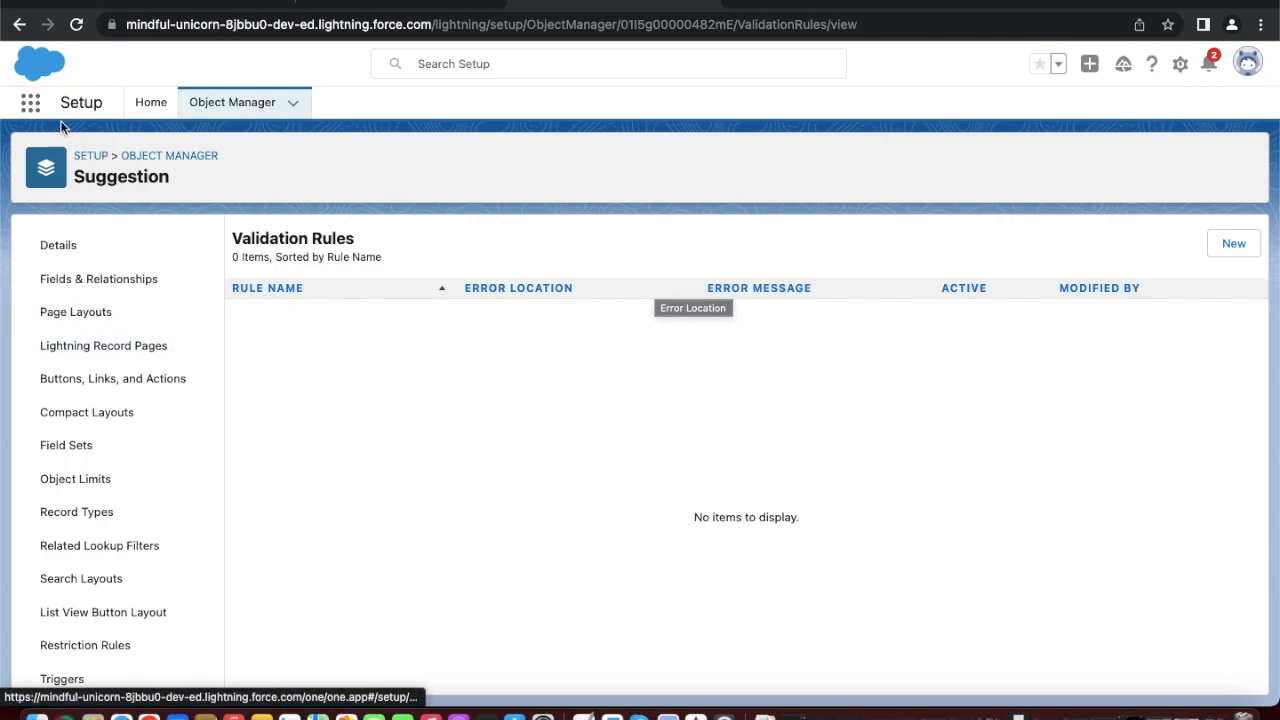
scroll(120, 427, down, 2)
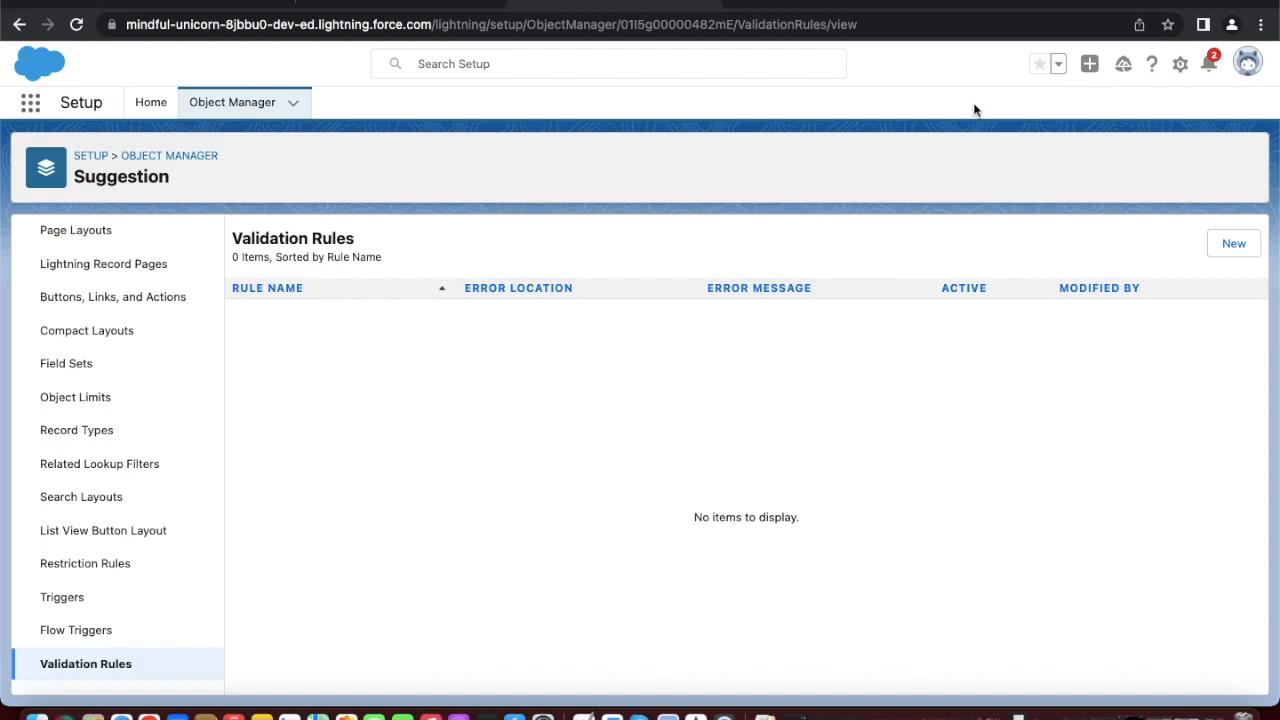
click(1235, 245)
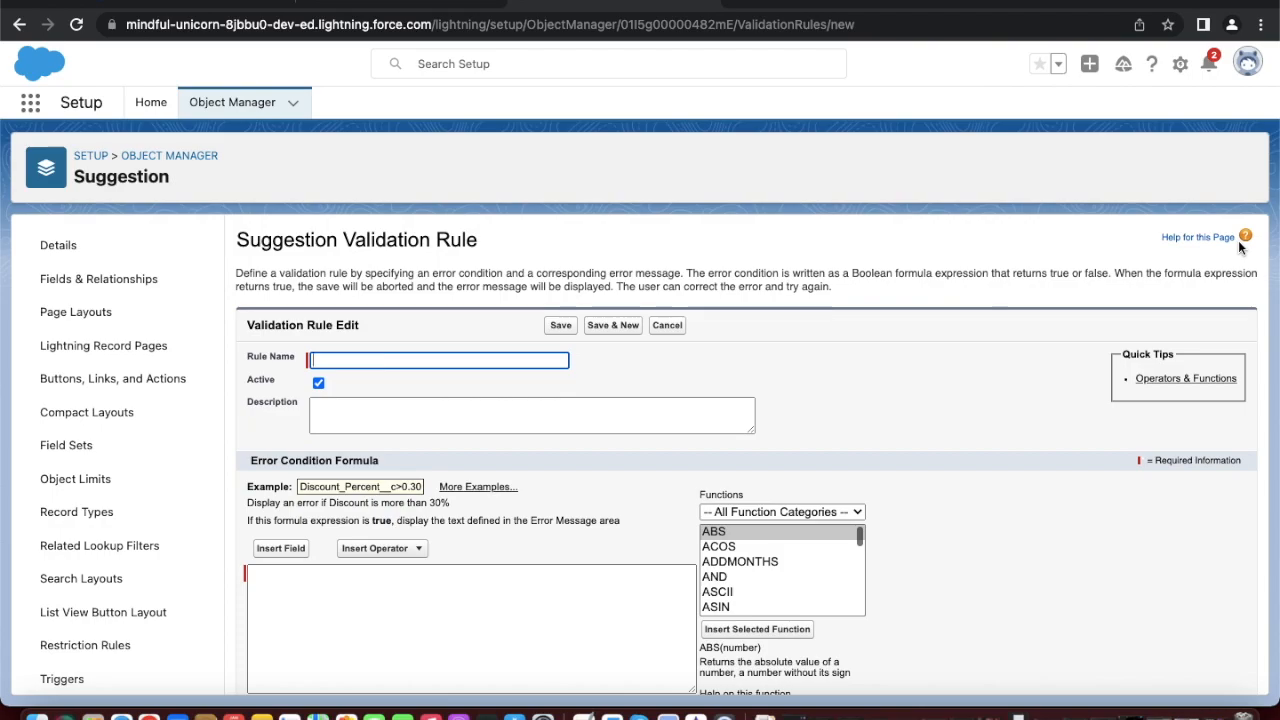
- Look up the rule details in Trailhead and name the new validation rule Date_in_Range
click(168, 3)
scroll(249, 258, down, 1)
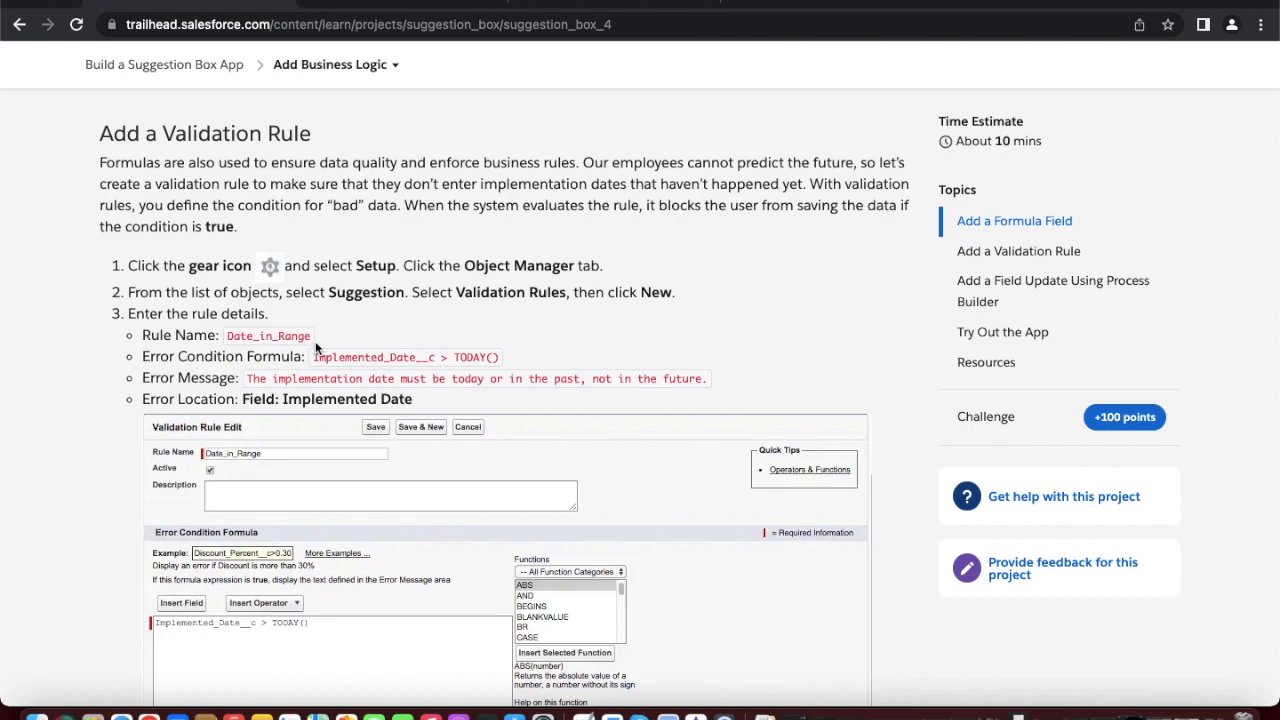
drag(313, 335, 240, 336)
click(625, 2)
text(Date_in_Range)
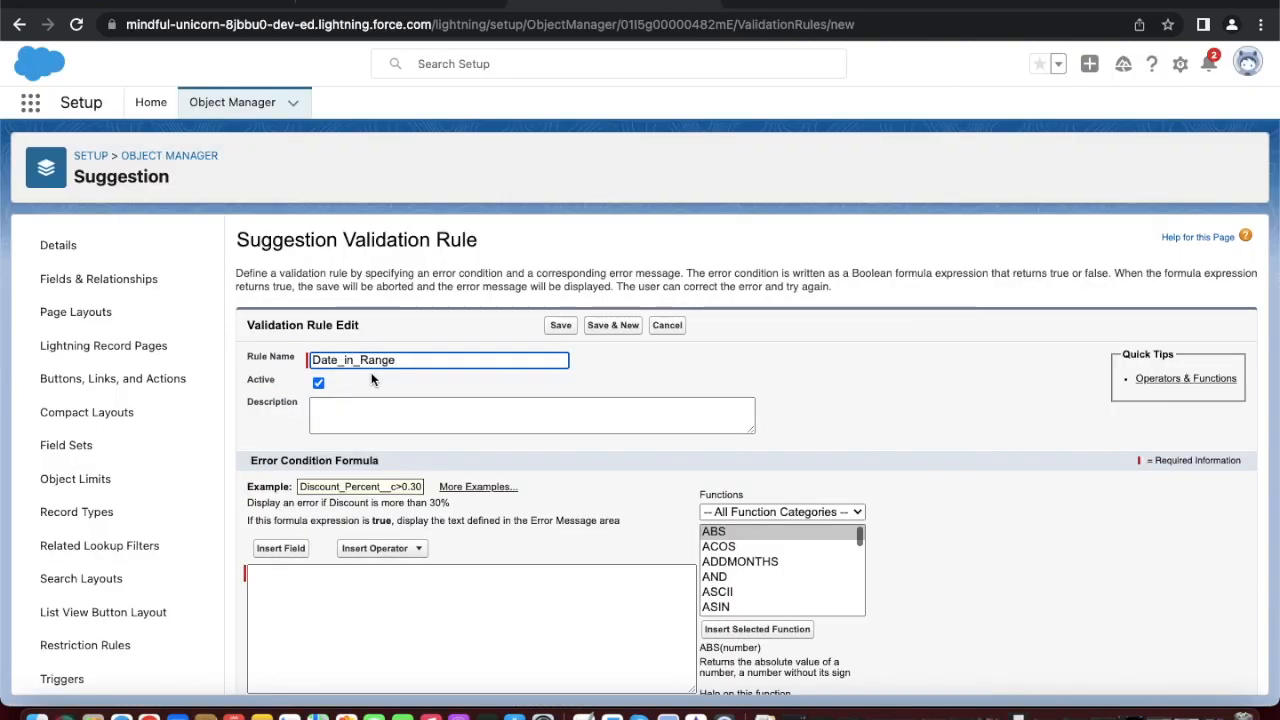
- Copy Implemented_Date__c > TODAY() from Trailhead into the rule's error condition formula and check its syntax
click(207, 3)
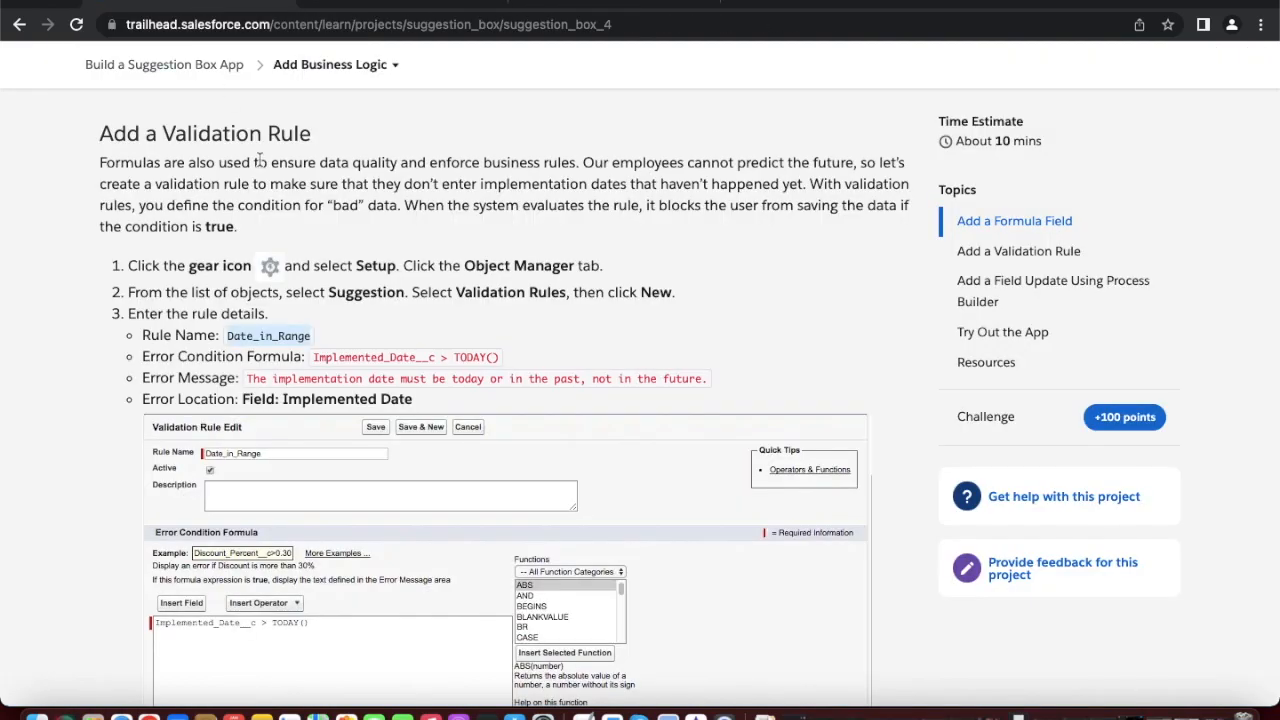
scroll(307, 273, down, 1)
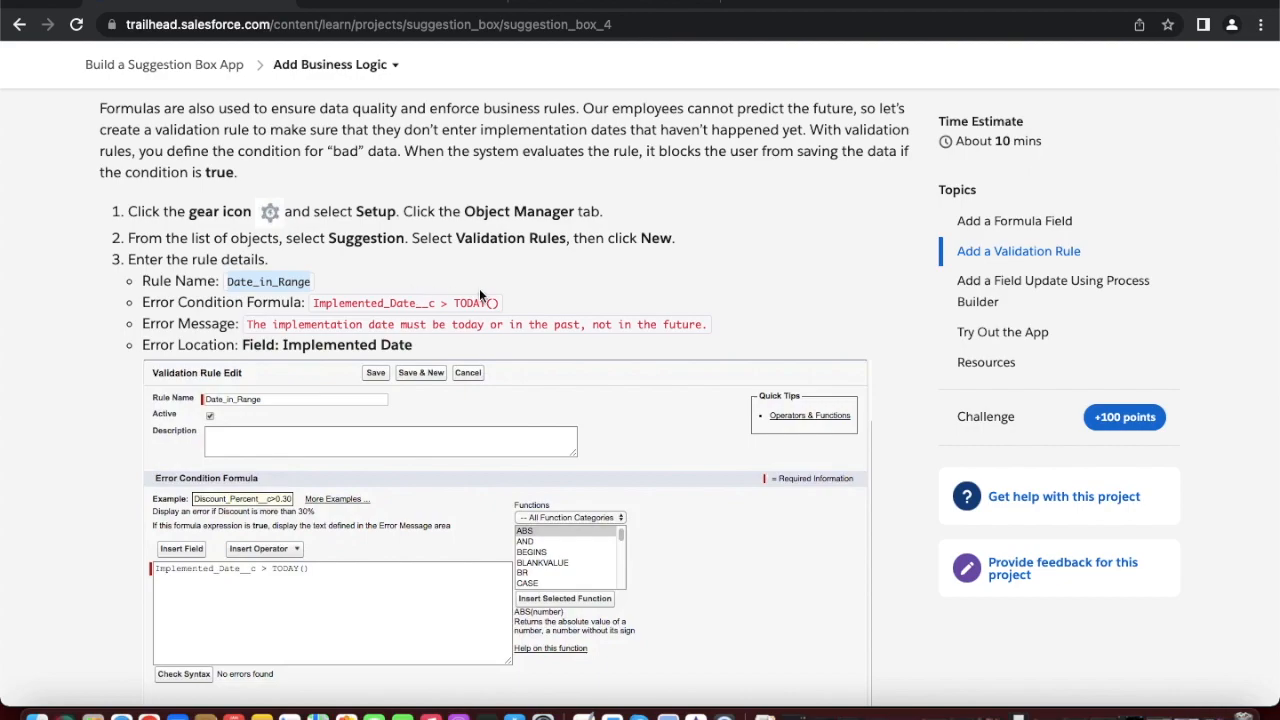
drag(501, 302, 315, 302)
key(super+c)
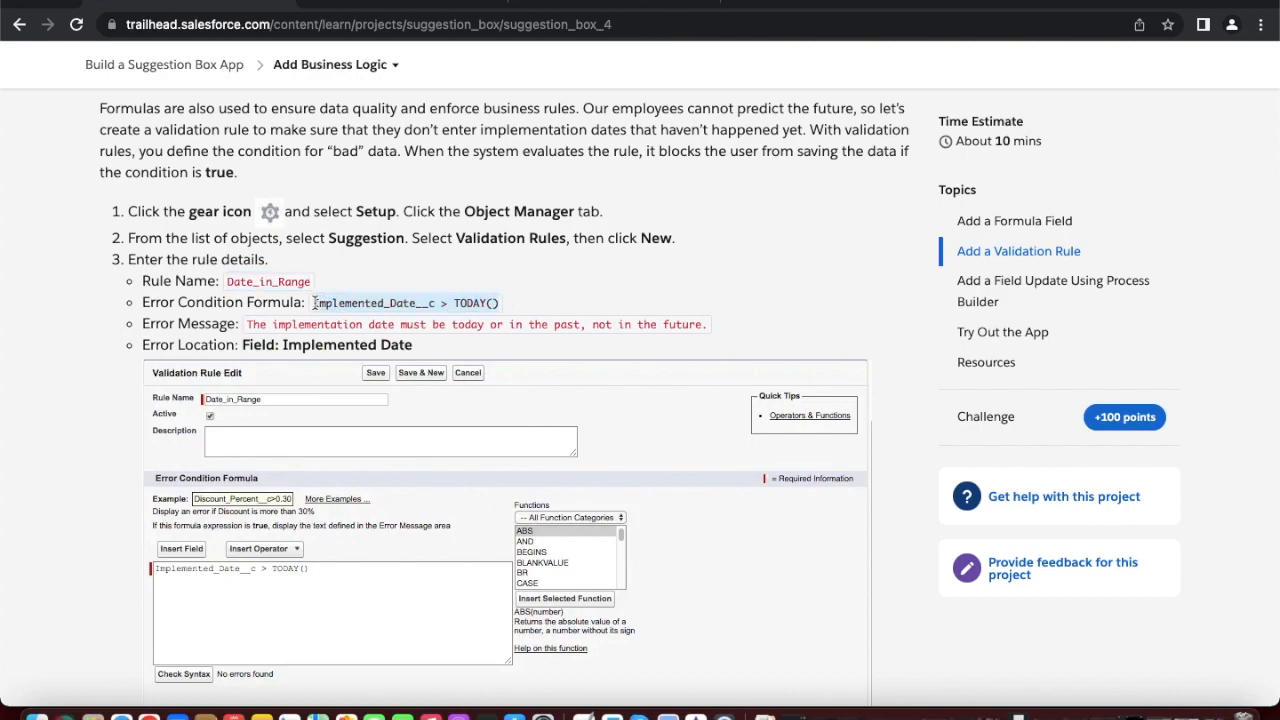
click(557, 5)
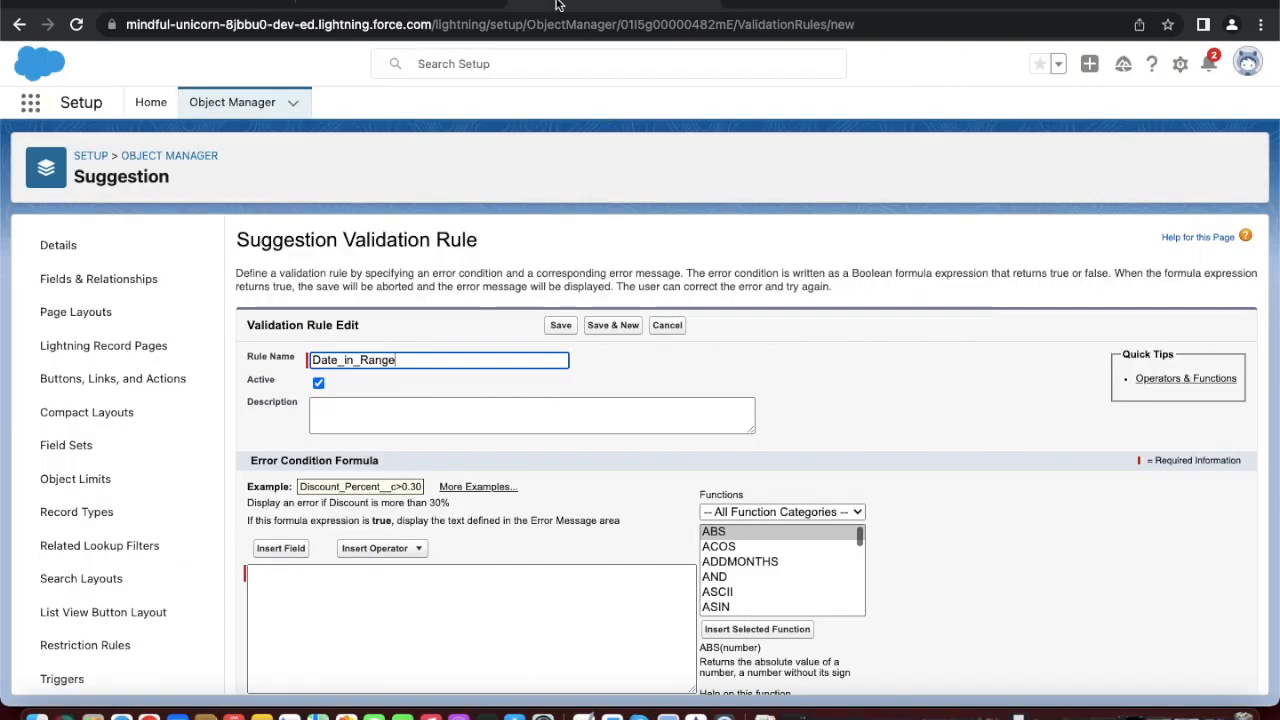
scroll(375, 476, down, 2)
click(307, 493)
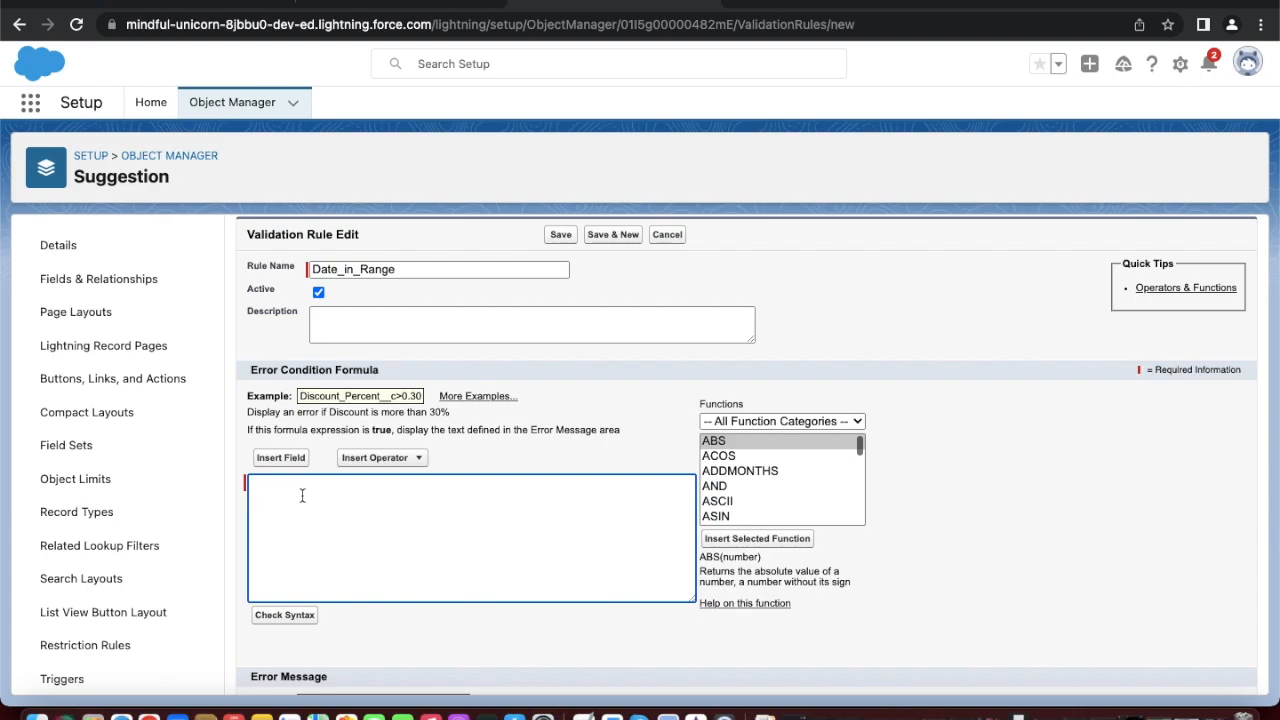
key(super+v)
click(284, 614)
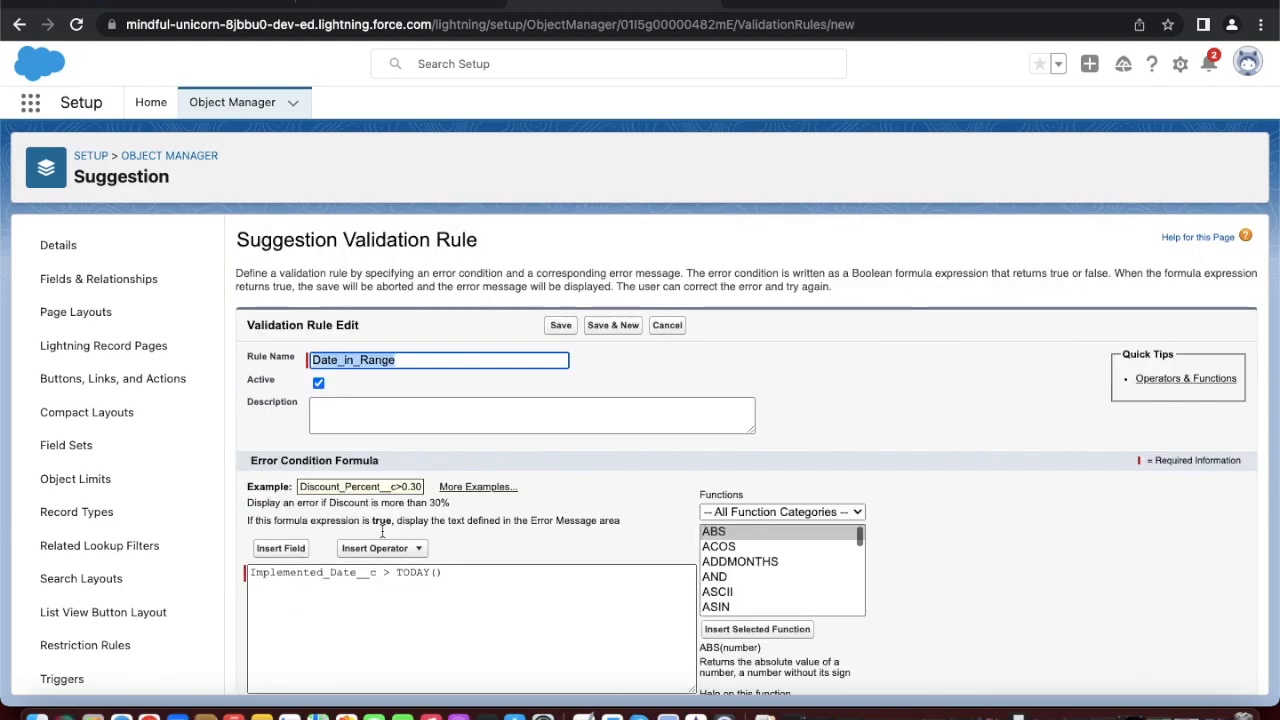
- Copy "The implementation date must be today or in the past, not in the future." from Trailhead as the rule's error message
scroll(448, 526, down, 5)
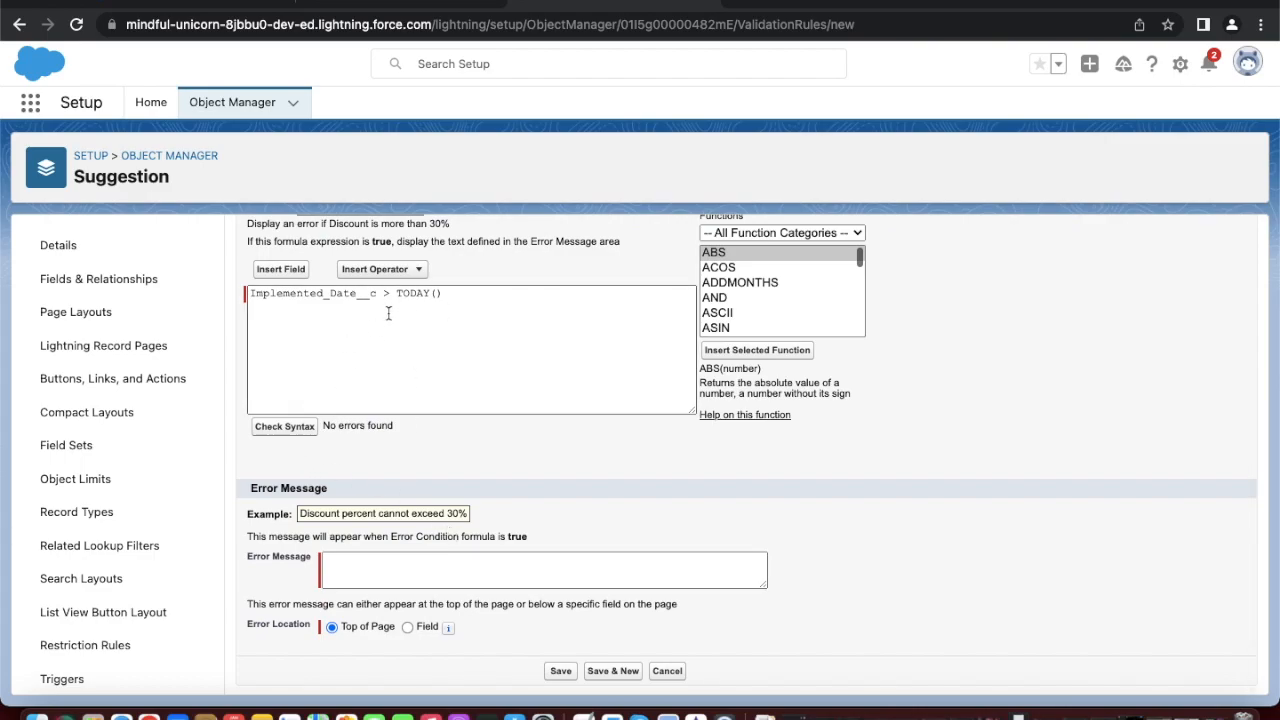
click(207, 3)
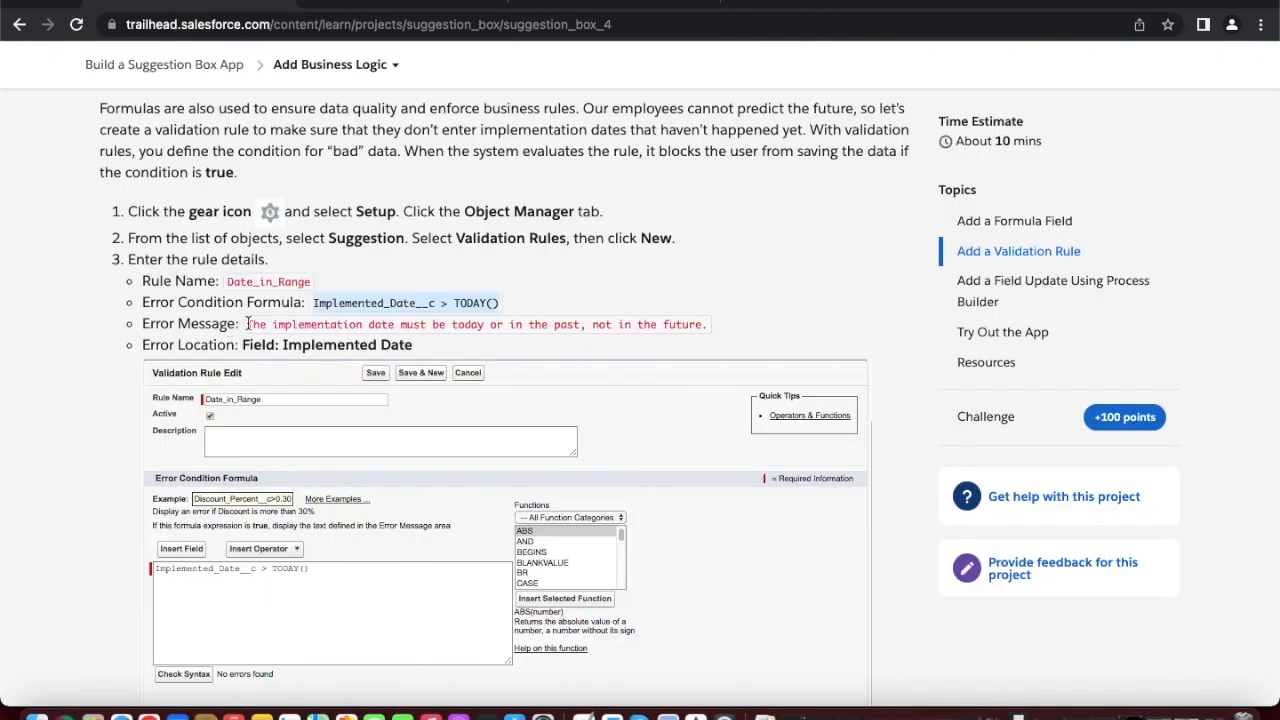
drag(247, 324, 709, 336)
key(super+c)
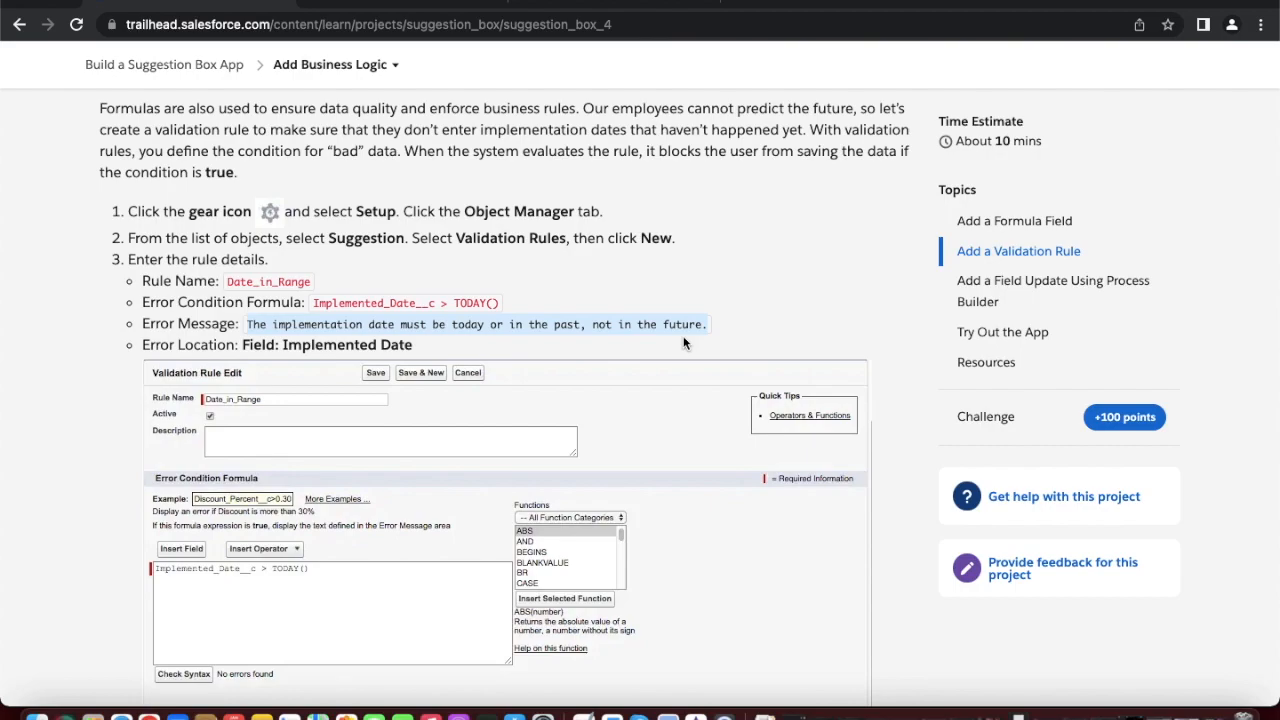
click(608, 3)
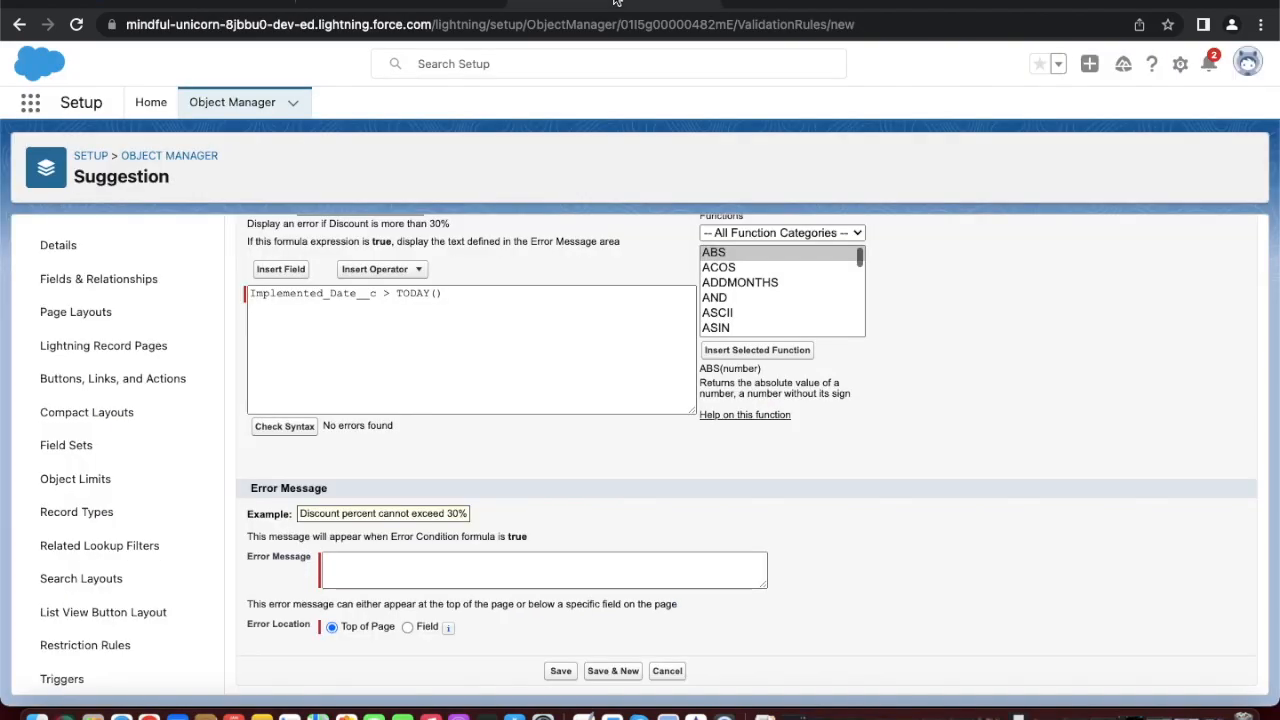
click(418, 570)
key(super+v)
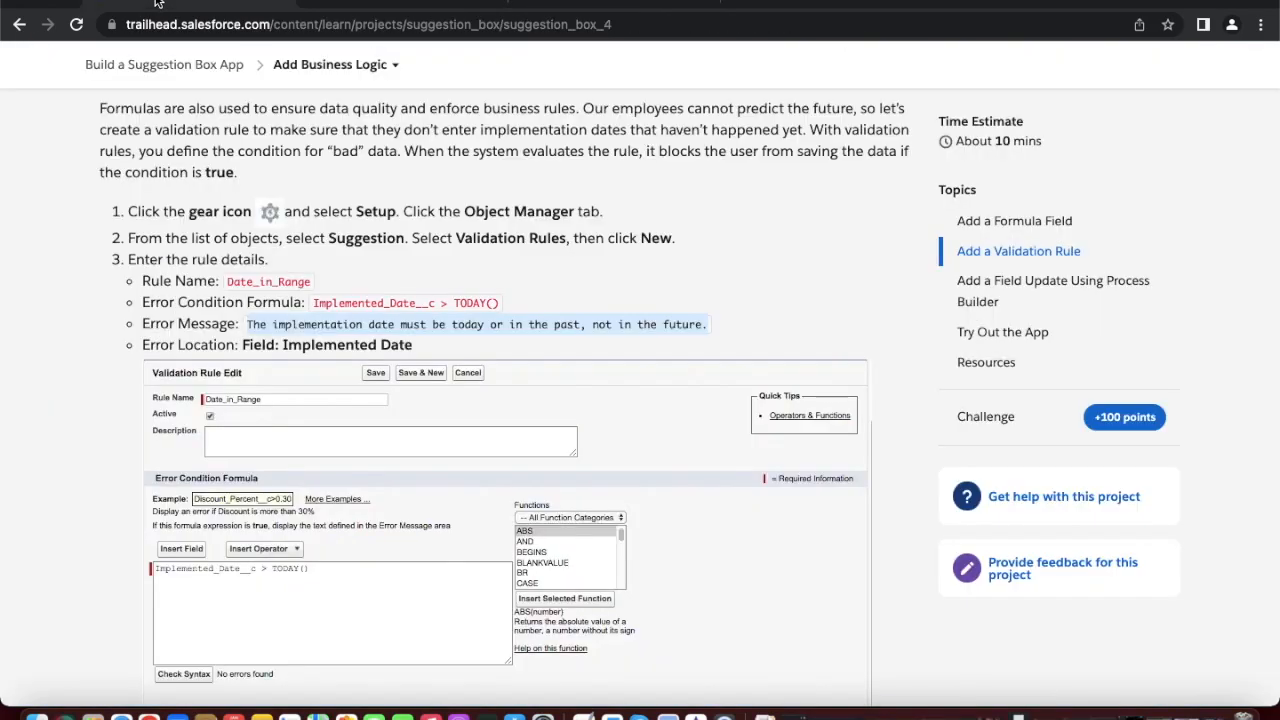
- Check the error location in Trailhead, set it to Field: Implemented Date, and save the validation rule
click(158, 4)
click(614, 4)
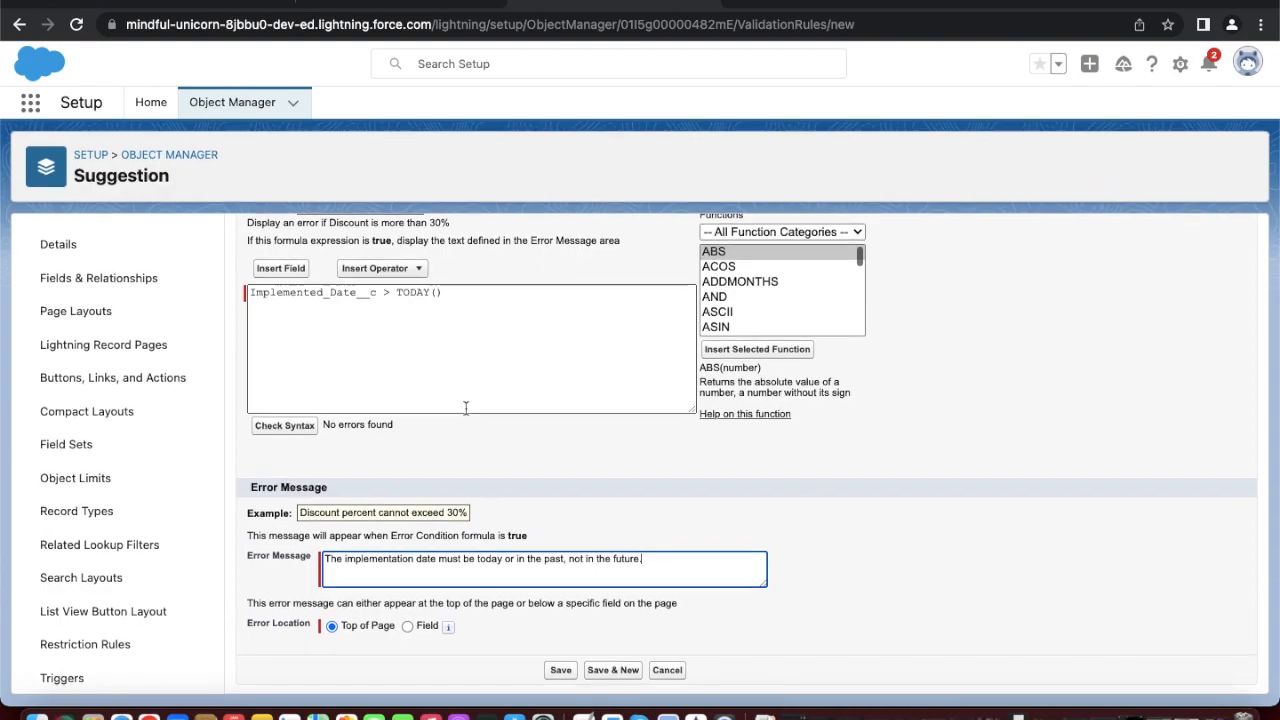
click(407, 626)
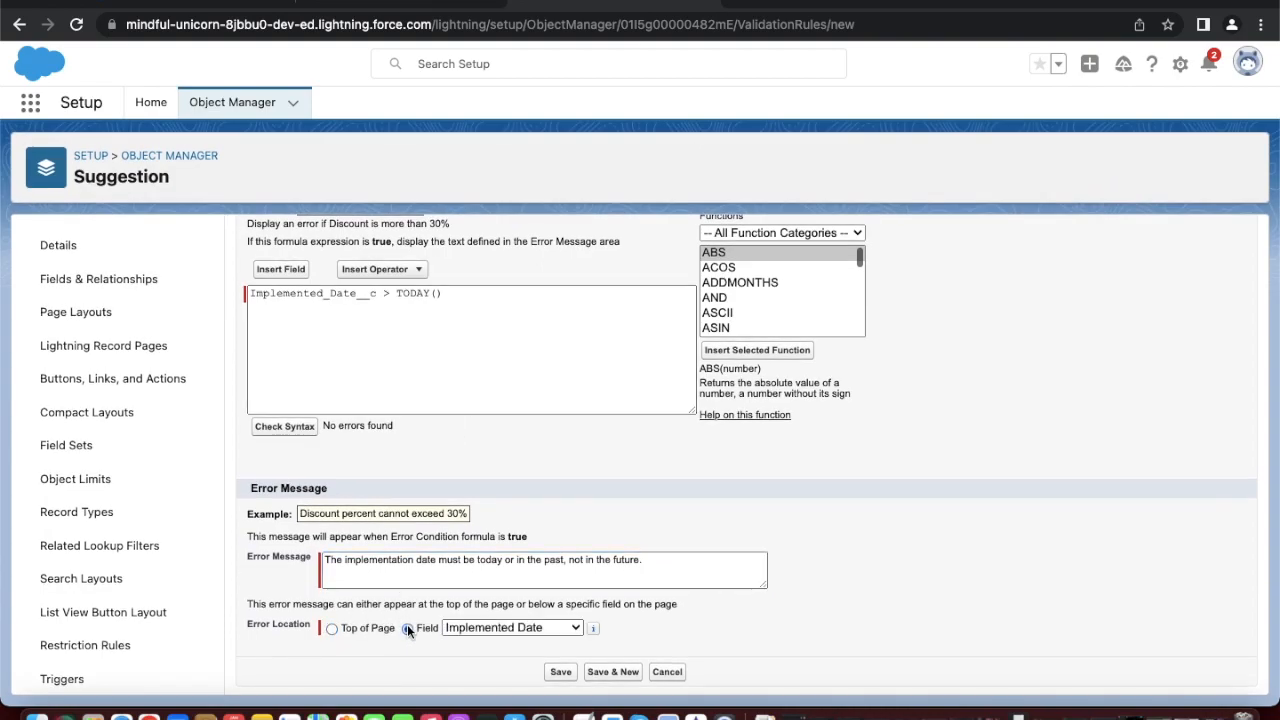
click(560, 672)
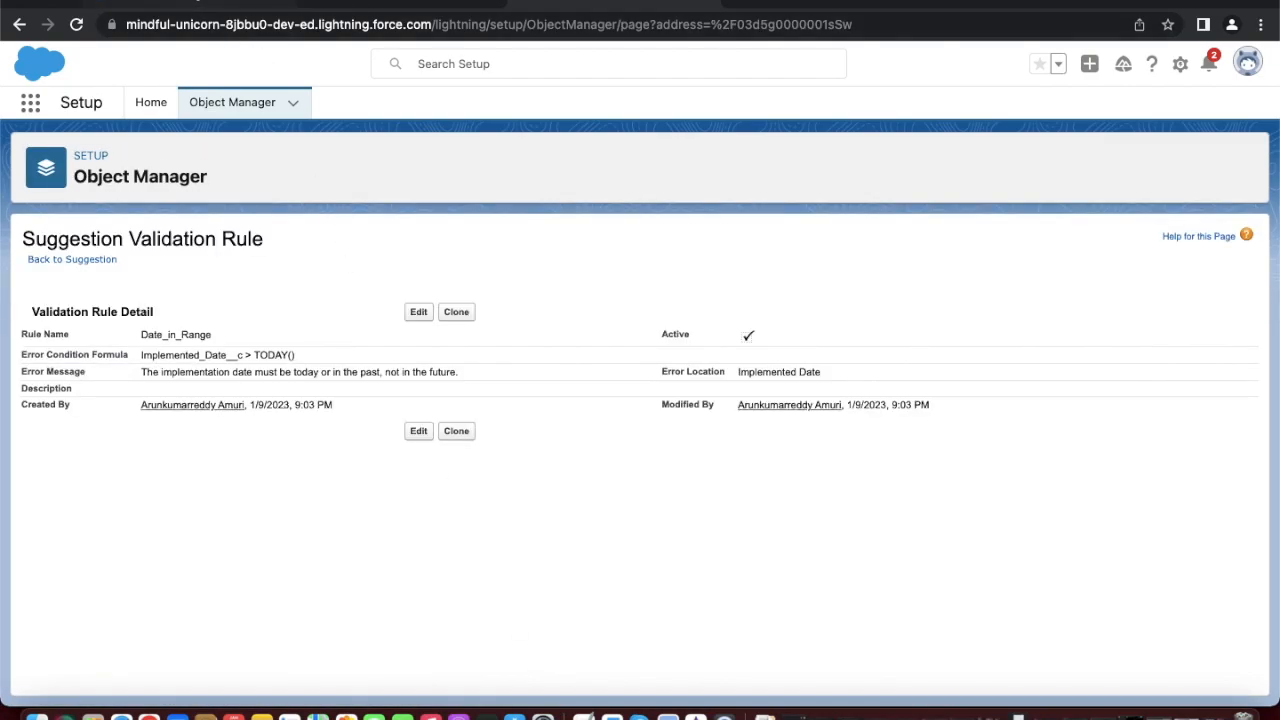
- Read Trailhead's Add a Field Update Using Process Builder instructions, and find and open Process Builder in Setup
click(198, 3)
scroll(329, 428, down, 2)
scroll(328, 403, down, 2)
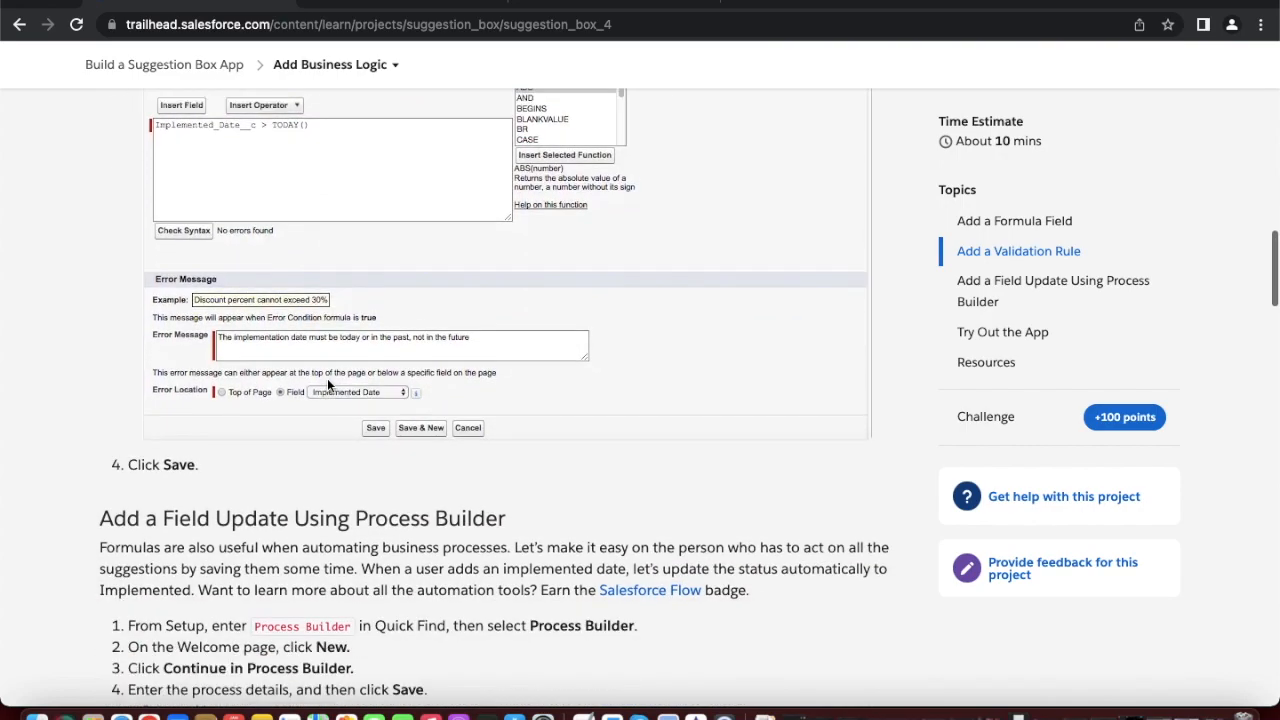
scroll(327, 378, down, 3)
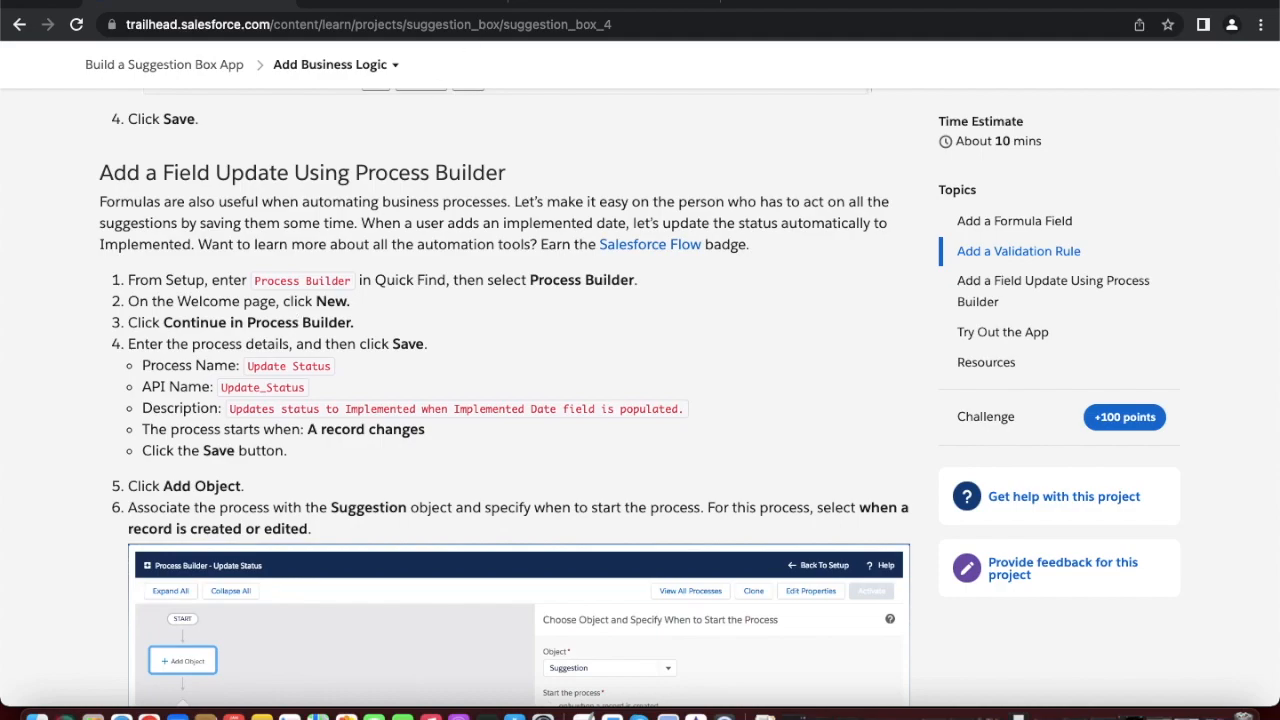
click(573, 5)
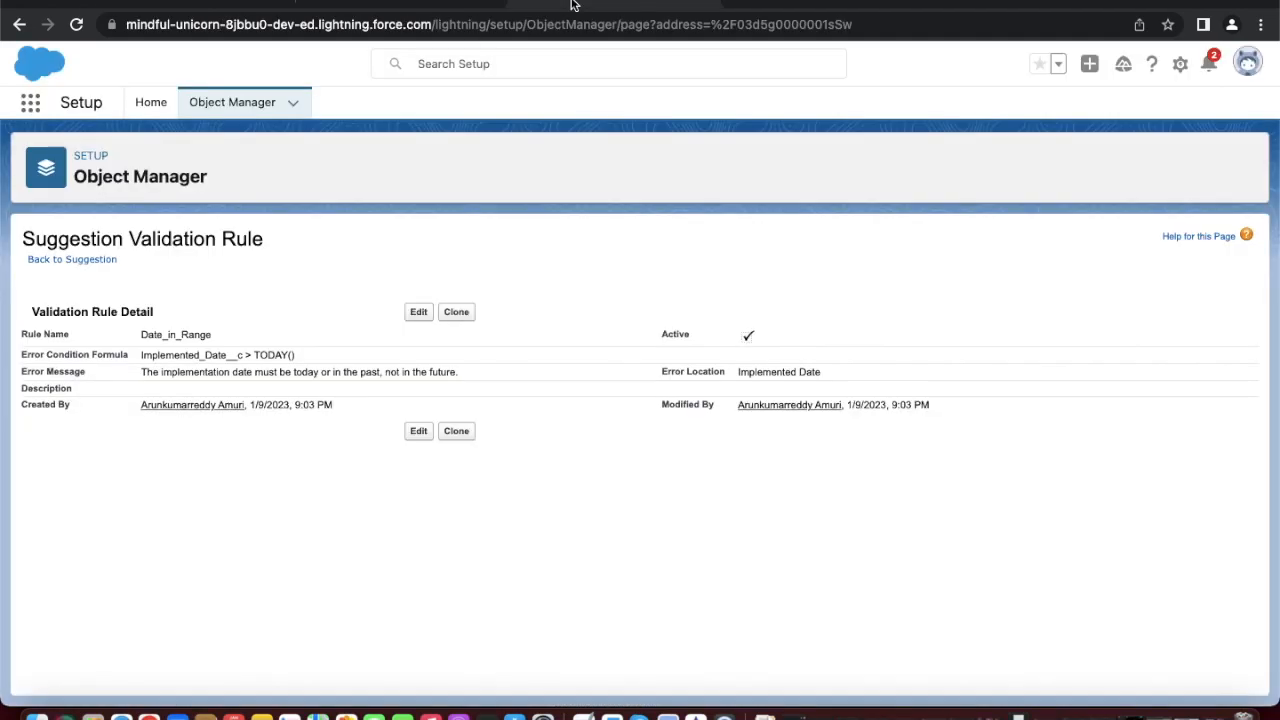
click(148, 103)
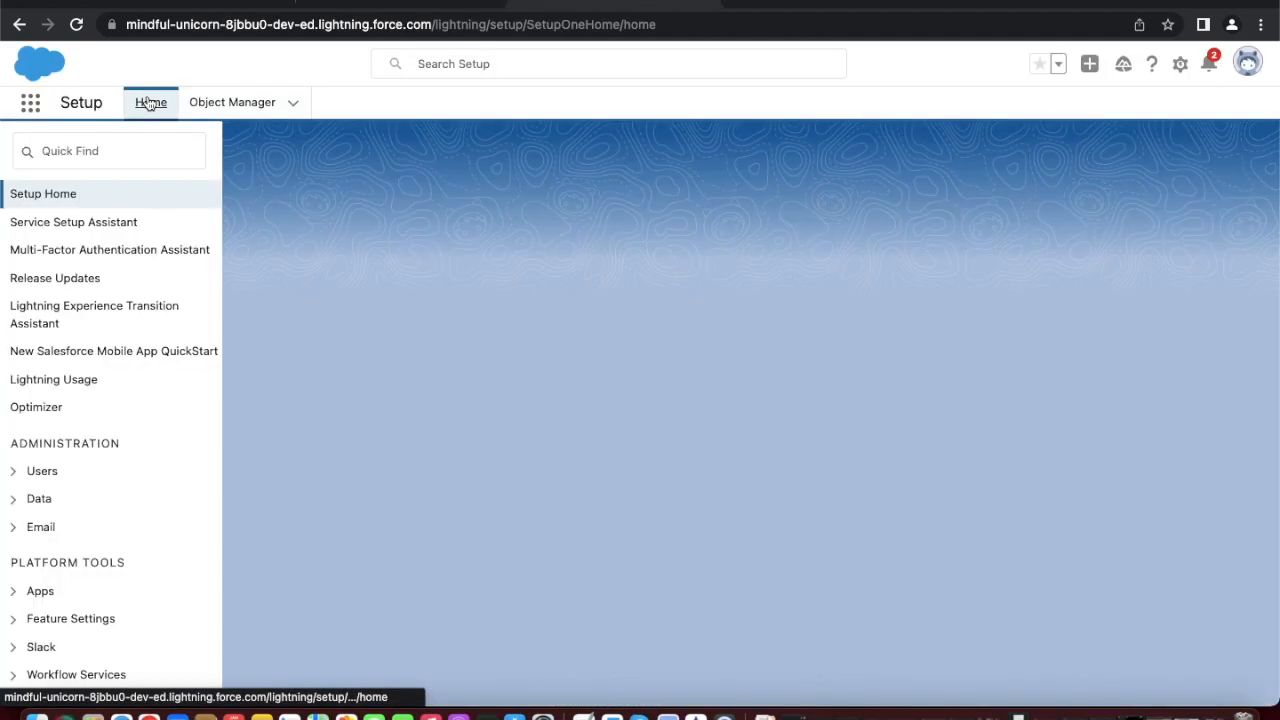
click(110, 152)
text(pr)
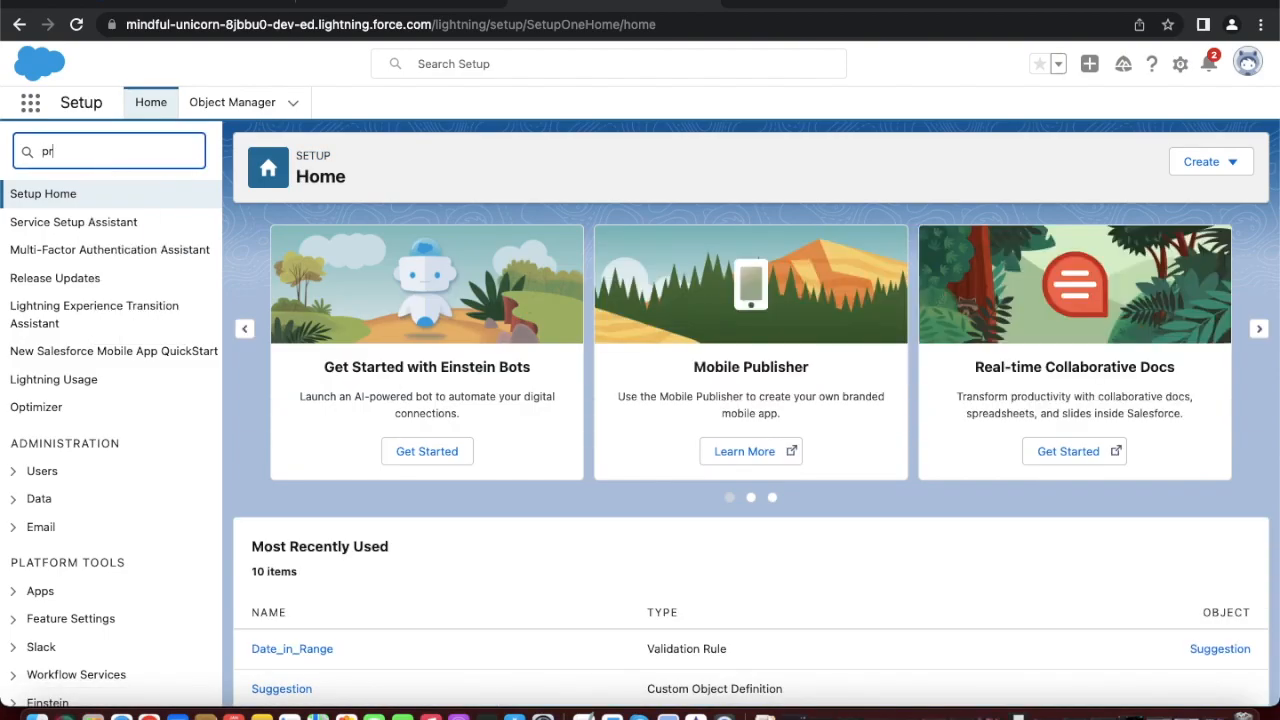
text(ocesss builde)
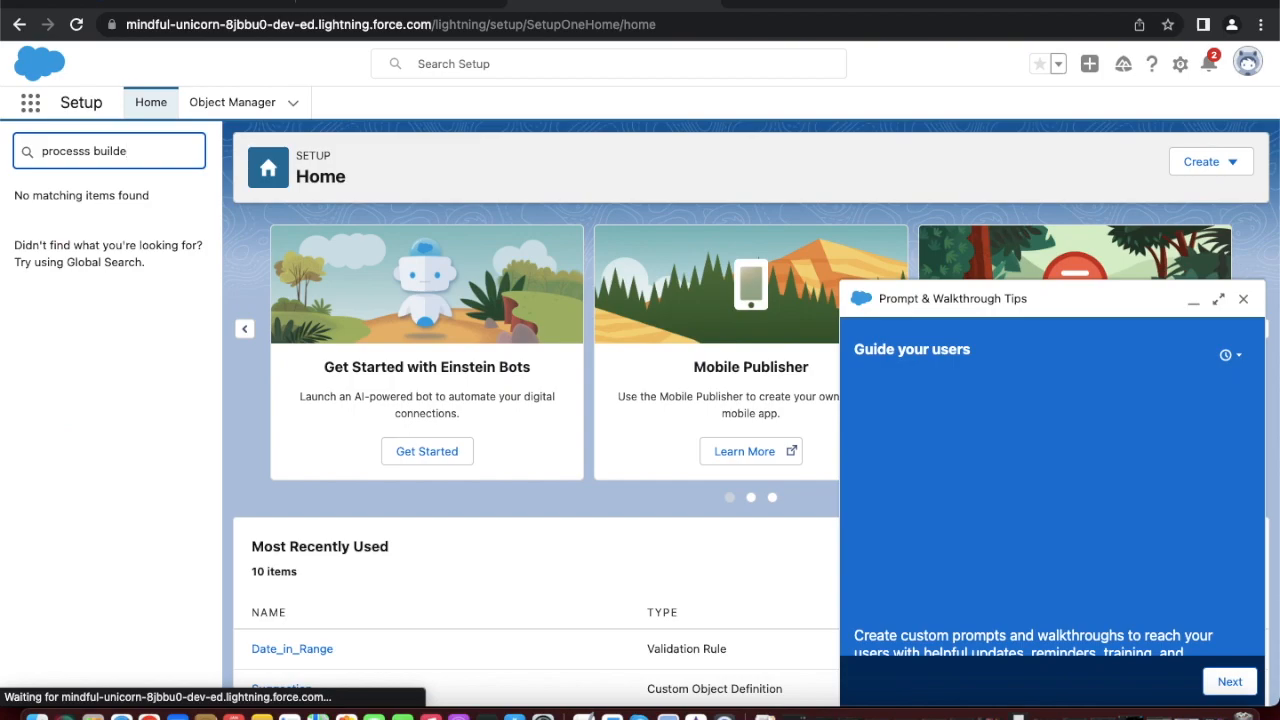
click(85, 152)
key(BackSpace)
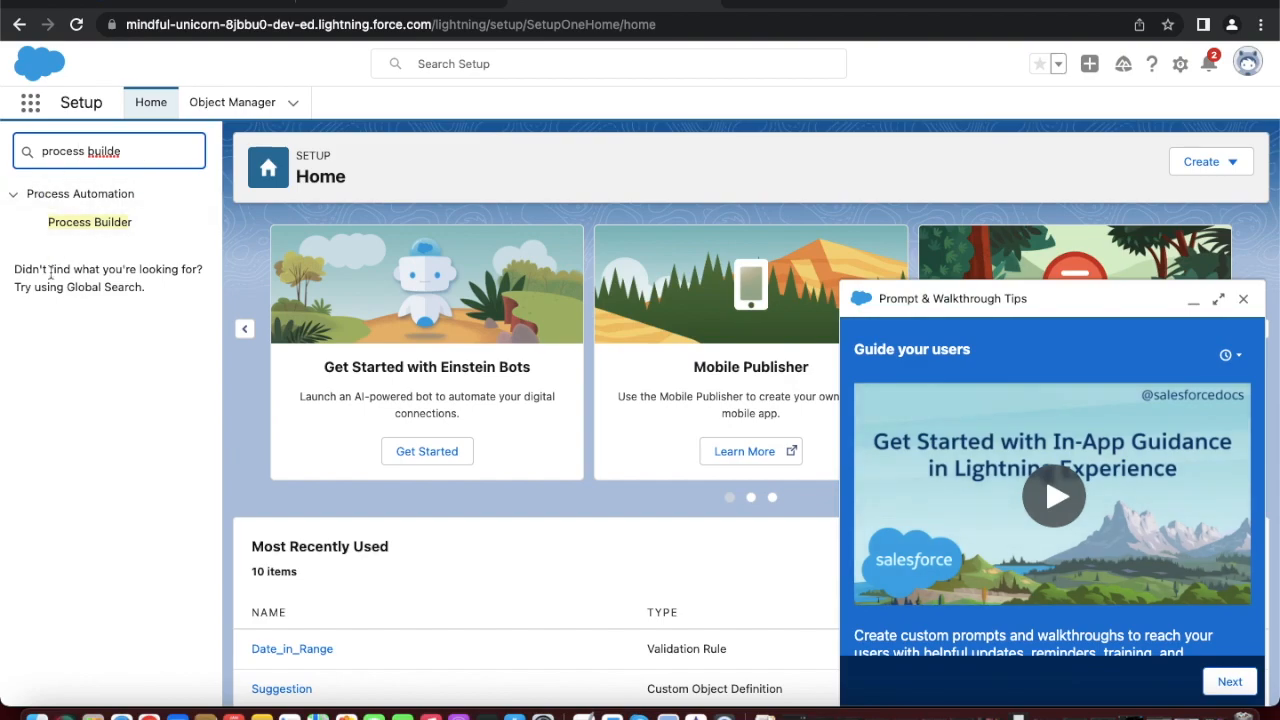
click(87, 224)
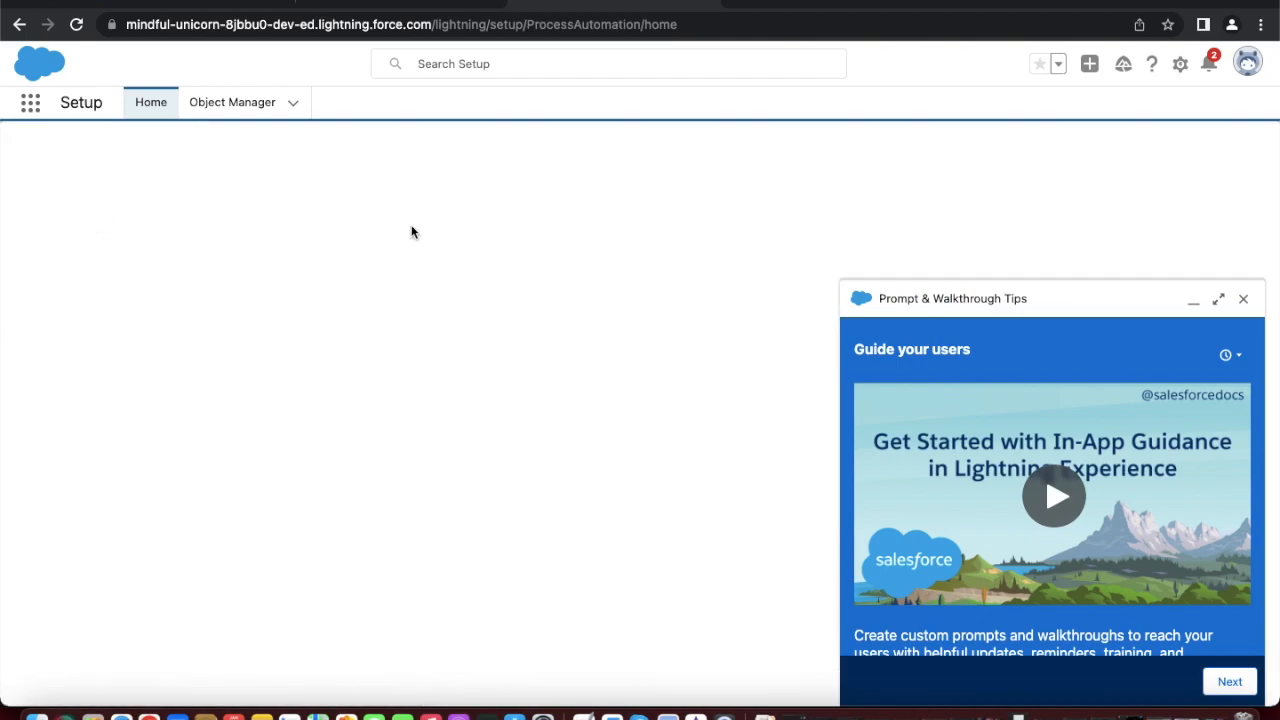
- Dismiss the walkthrough tips, start a new process in Process Builder rather than Flow Builder, and look up its details in Trailhead
click(1243, 298)
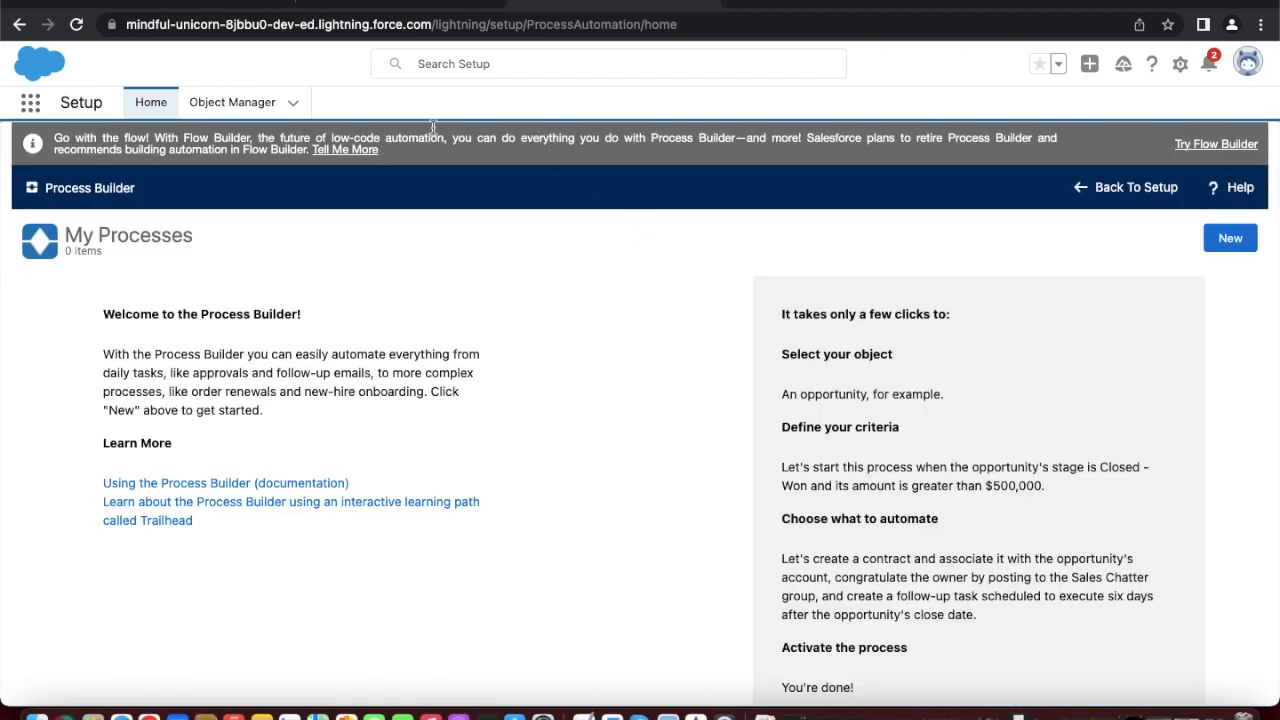
click(1229, 240)
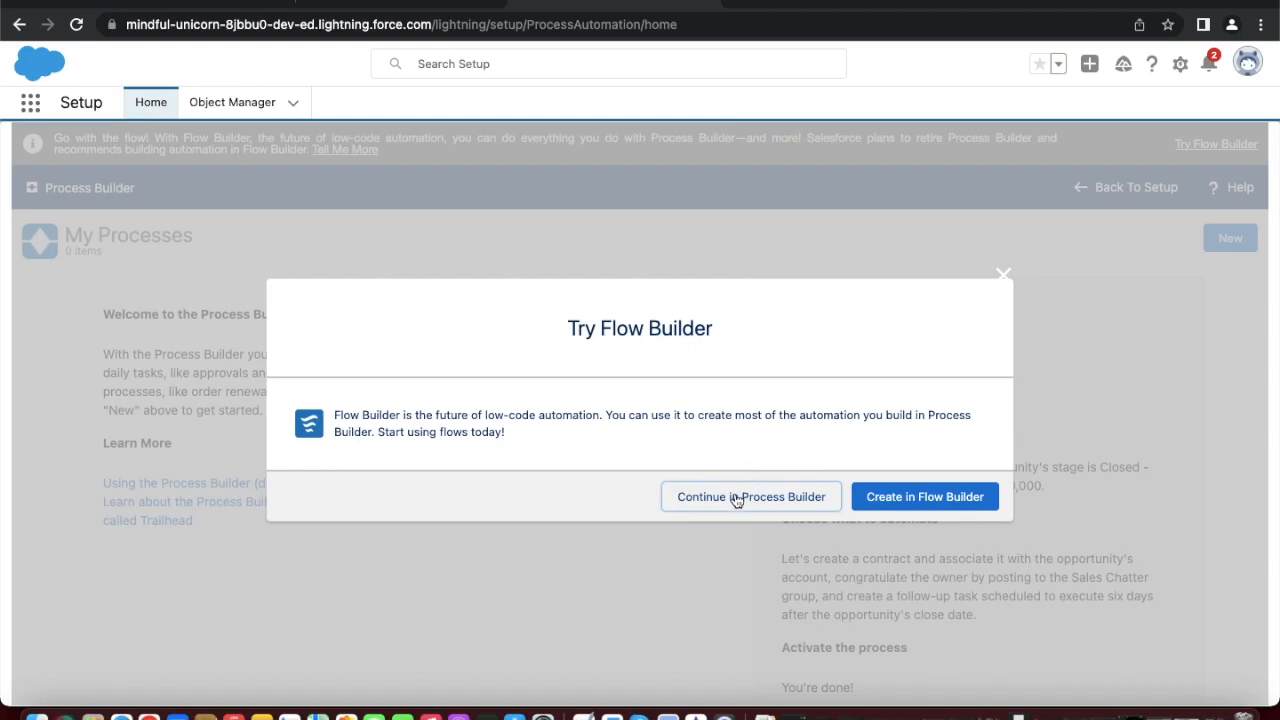
click(725, 496)
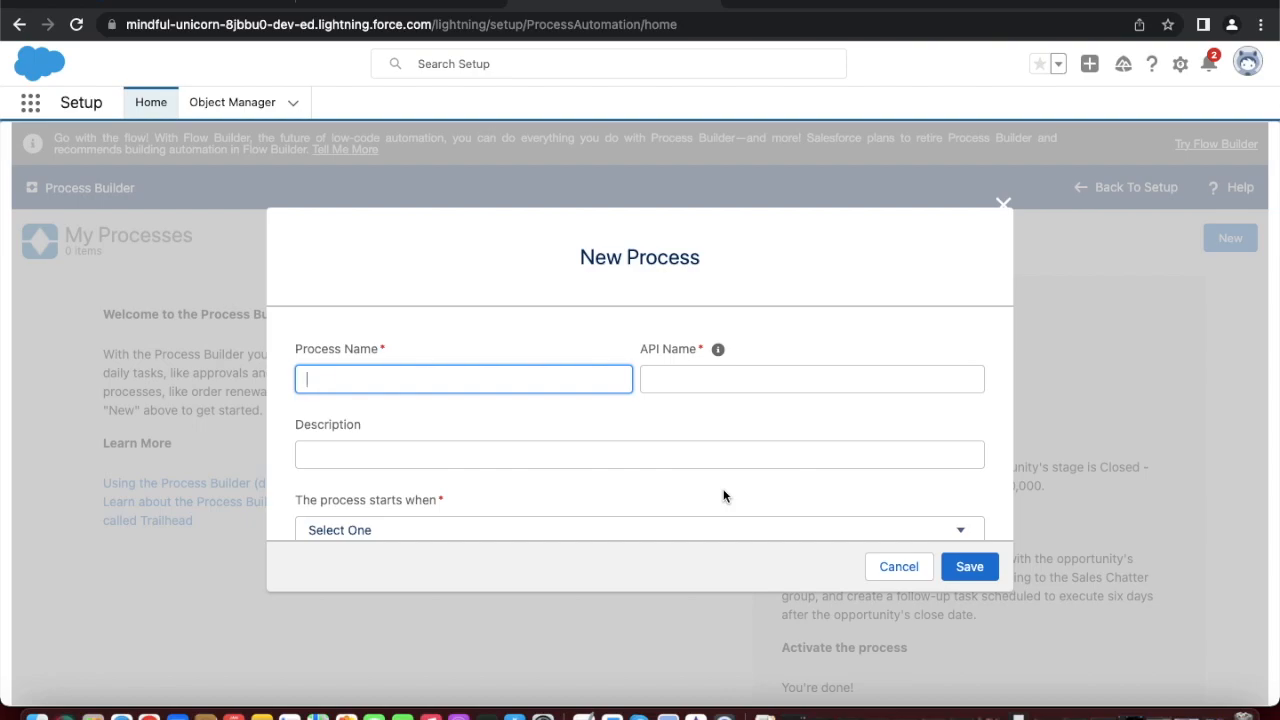
click(184, 6)
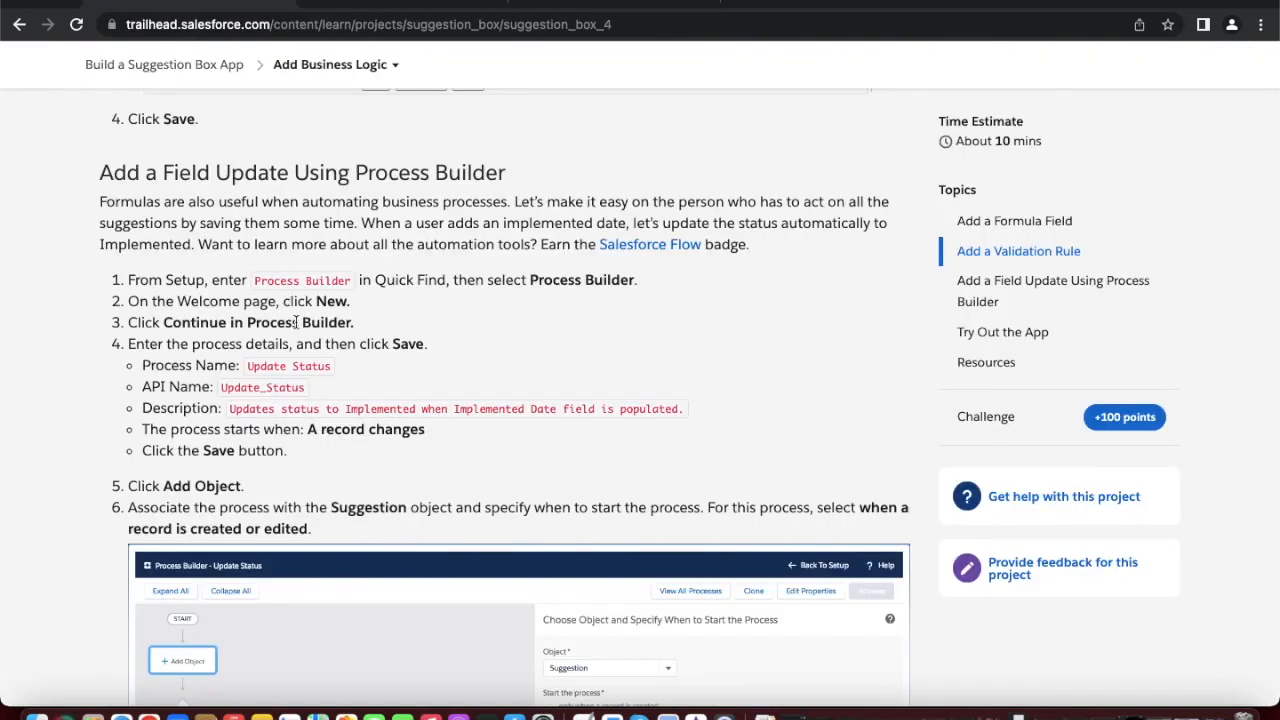
- Copy "Update Status" from Trailhead as the new process's name and let the API name fill in as Update_Status
click(325, 369)
key(ctrl+c)
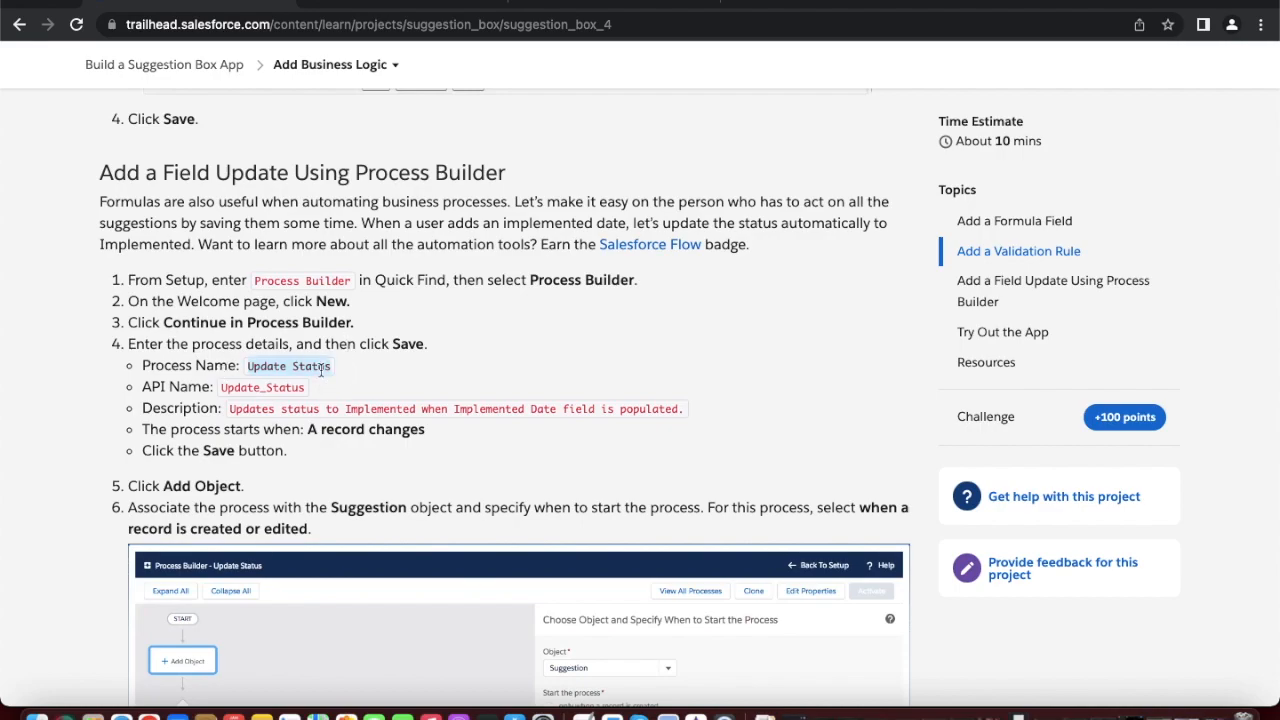
click(520, 3)
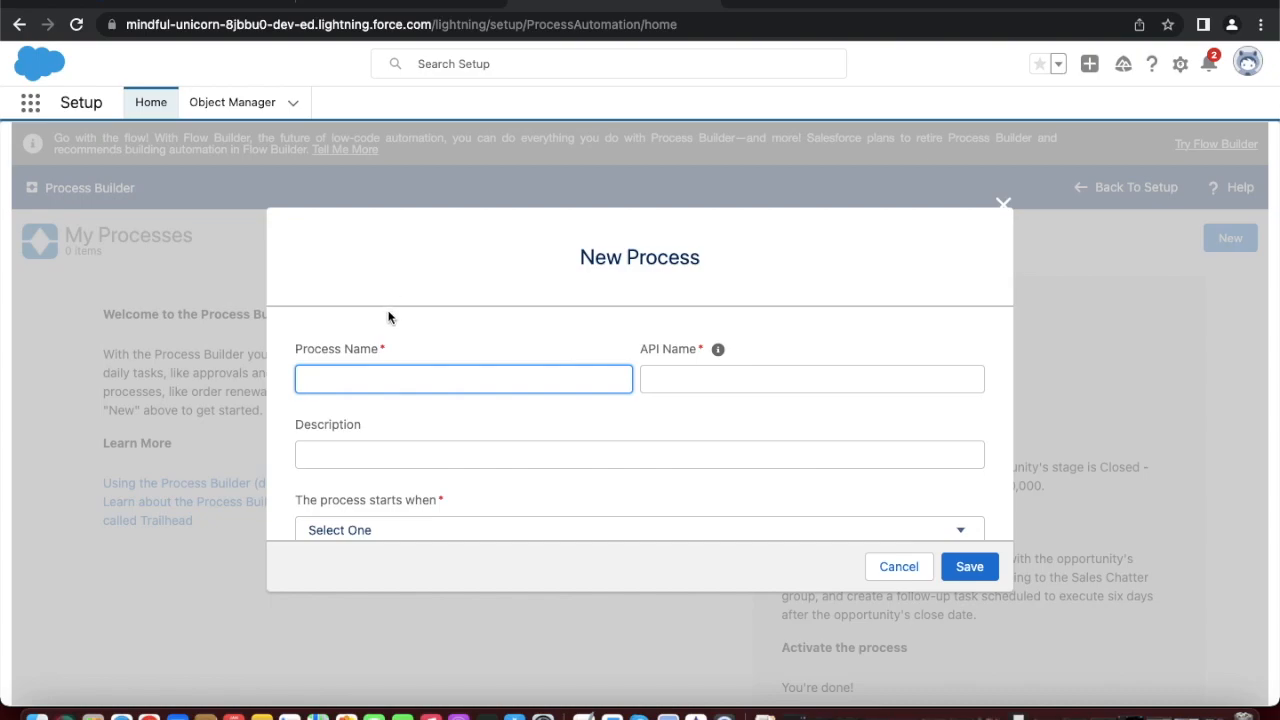
key(ctrl+v)
click(720, 384)
- Copy "Updates status to Implemented when Implemented Date field is populated." from Trailhead into the new process's description
click(193, 3)
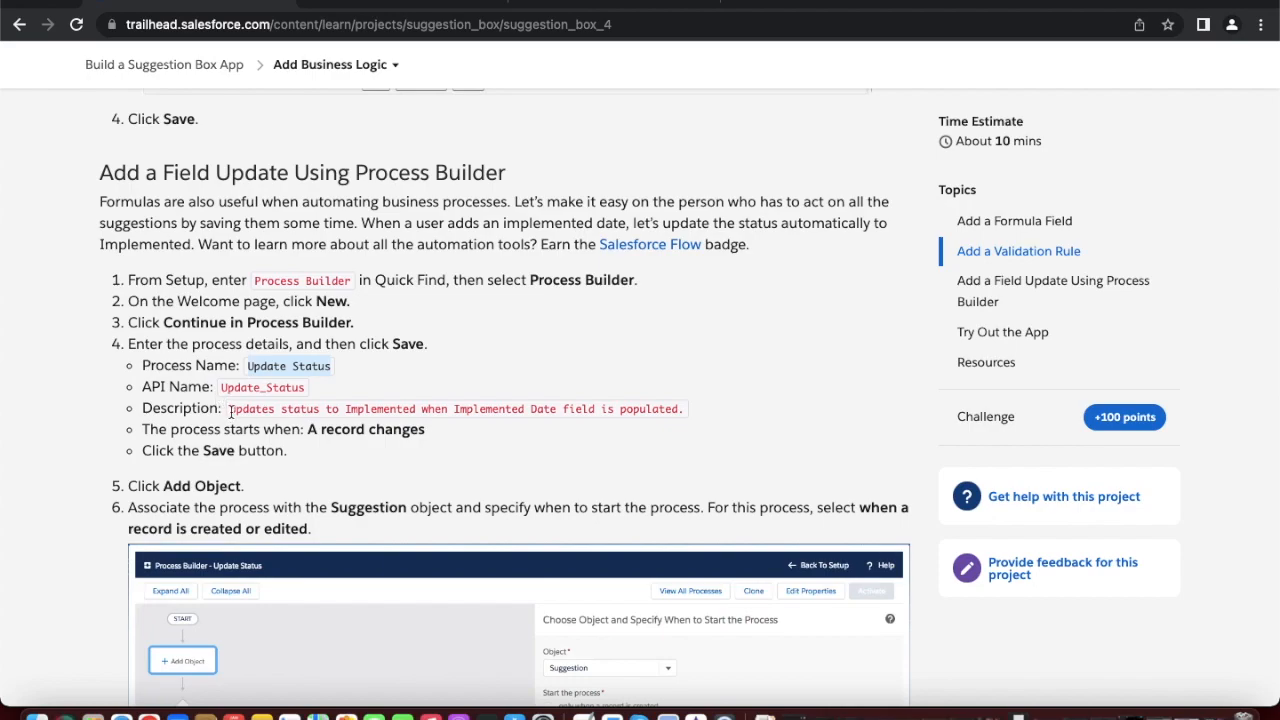
drag(231, 412, 684, 413)
key(super+c)
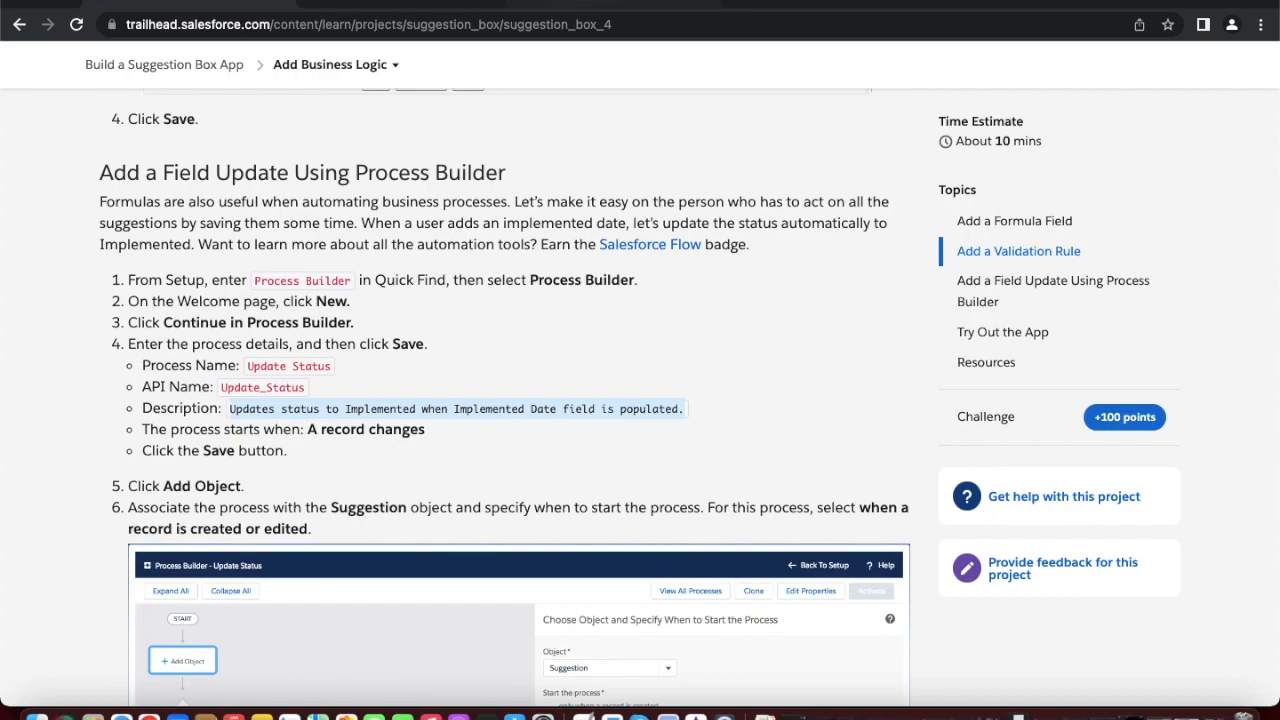
click(580, 3)
click(393, 454)
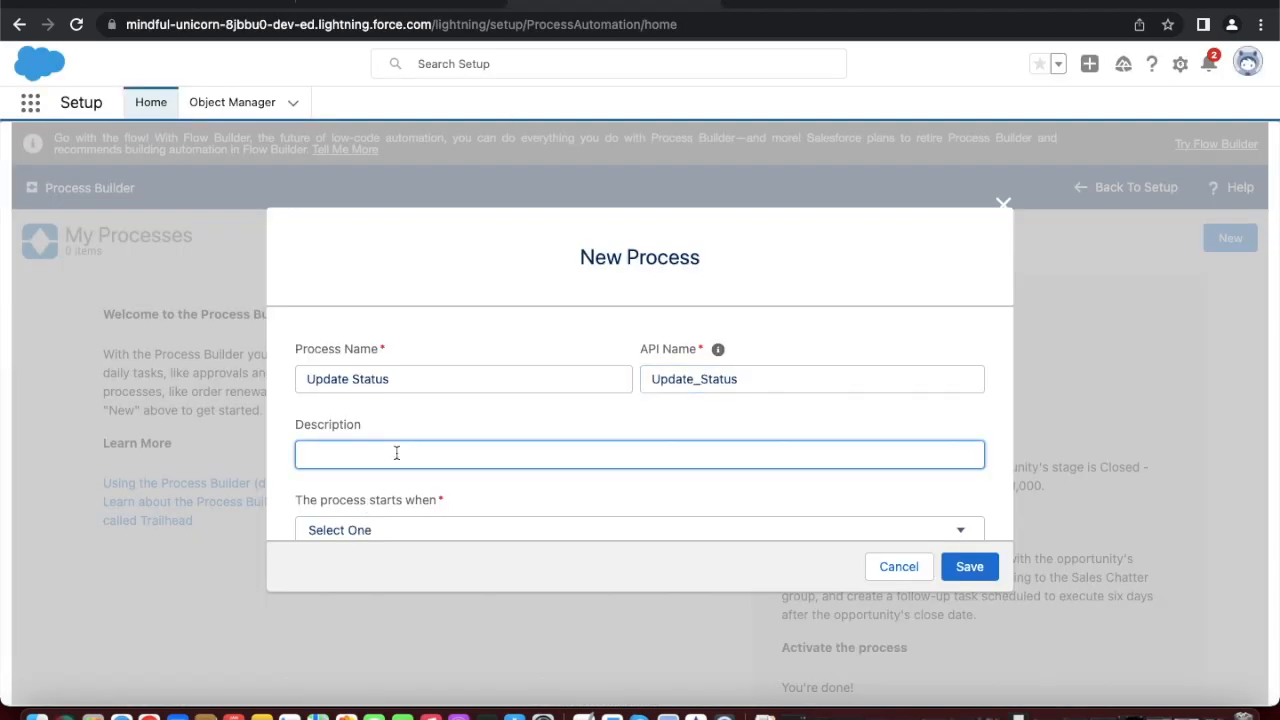
key(super+v)
- Check the start condition in Trailhead, set the process to start when "A record changes", and save it
click(152, 3)
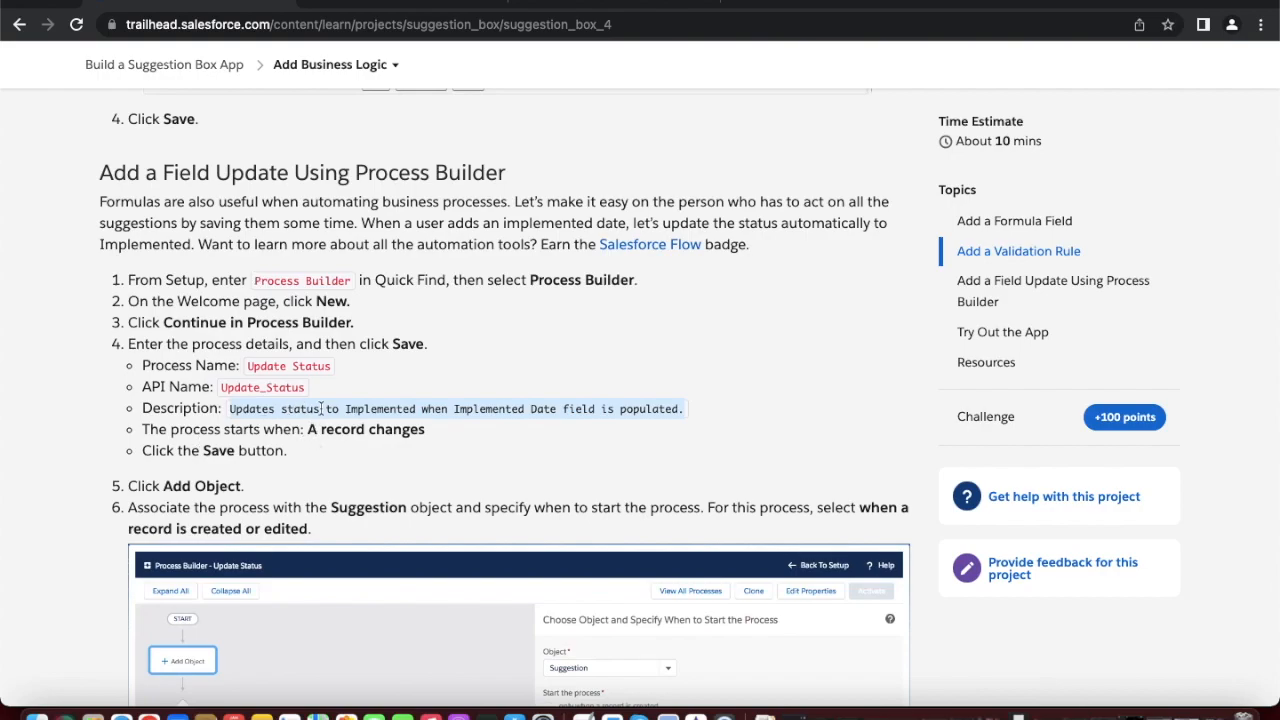
click(577, 5)
scroll(432, 484, down, 1)
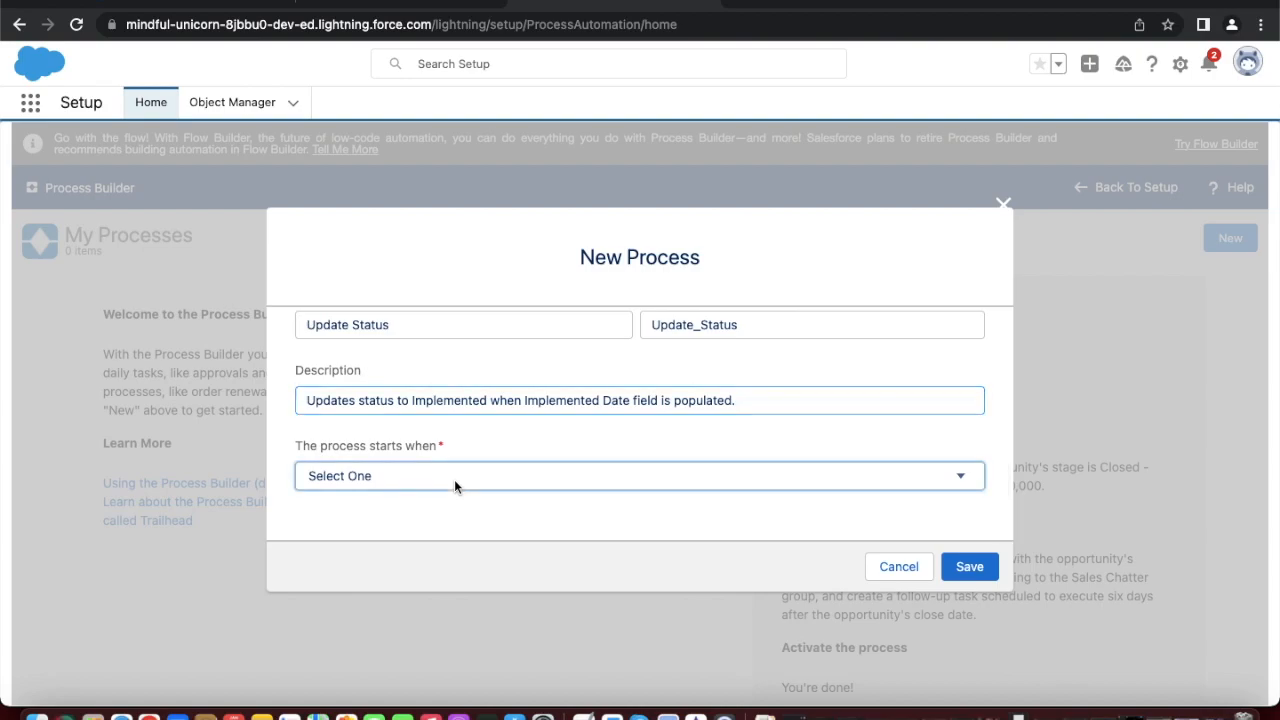
click(454, 479)
click(423, 501)
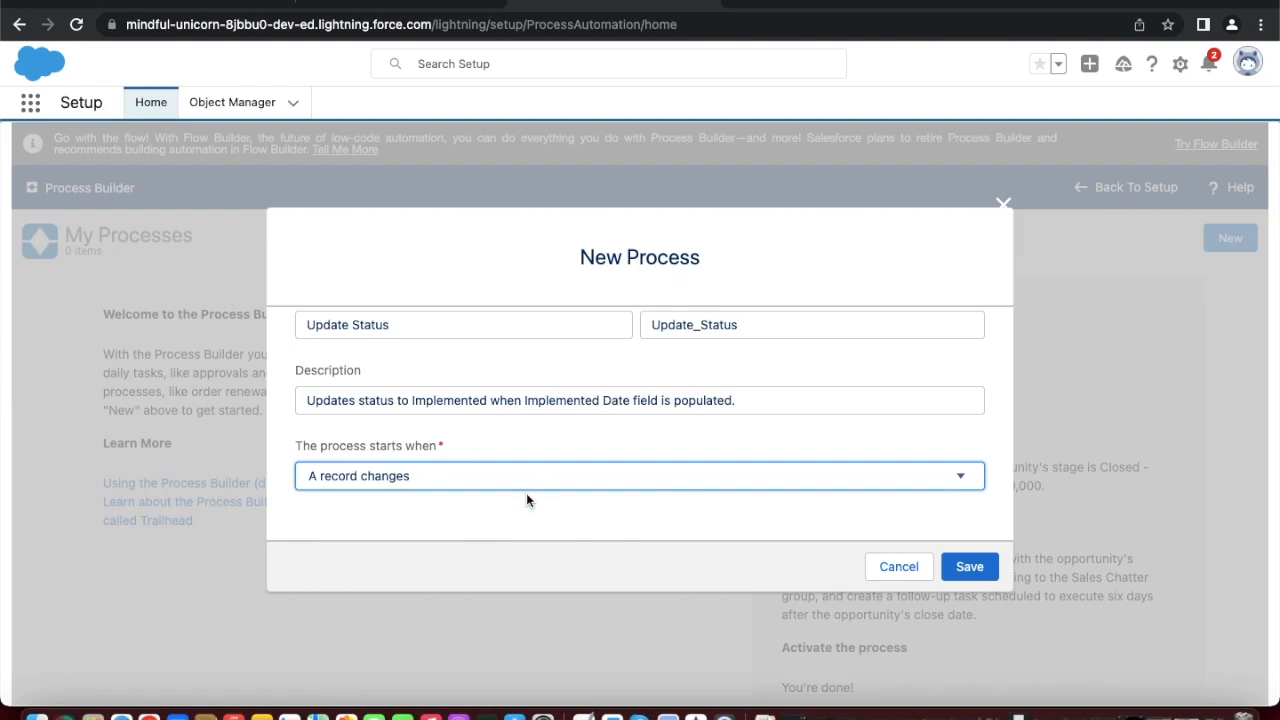
click(966, 567)
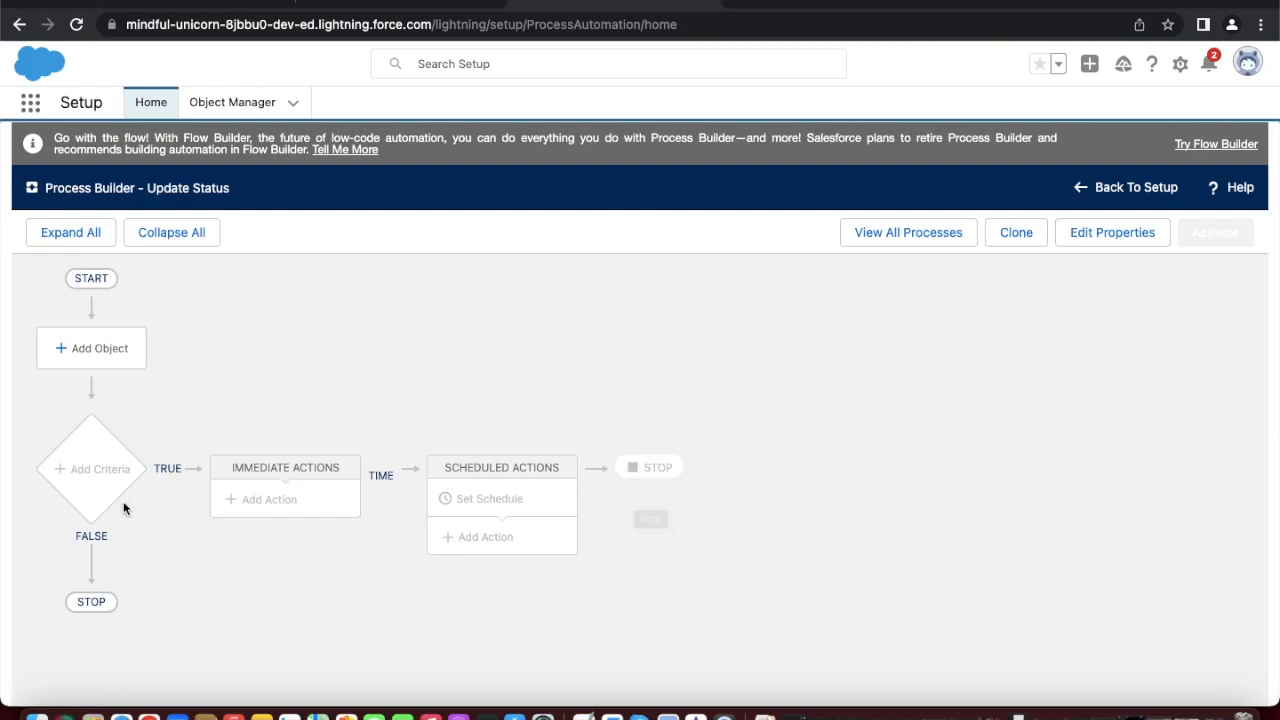
- Read Trailhead's Add Object instructions and choose Suggestion as the object of the Update Status process
click(226, 3)
scroll(337, 333, down, 1)
scroll(337, 333, down, 4)
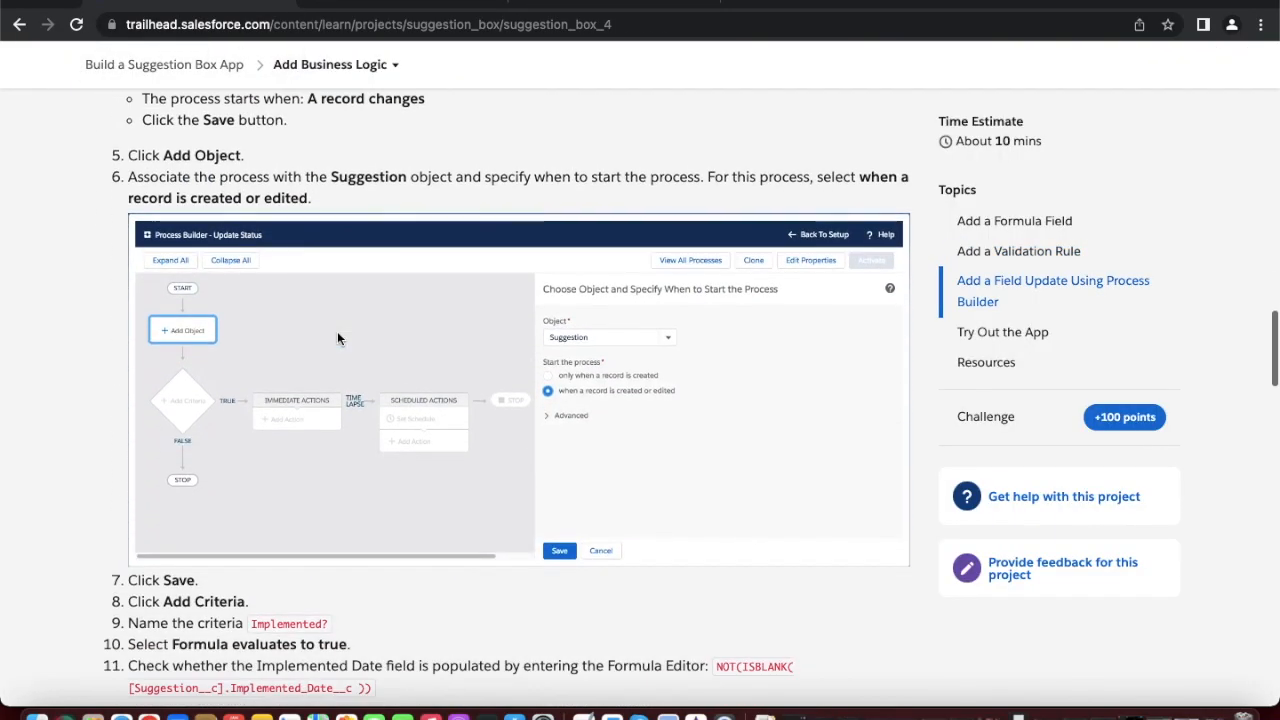
scroll(337, 335, up, 1)
scroll(337, 331, up, 1)
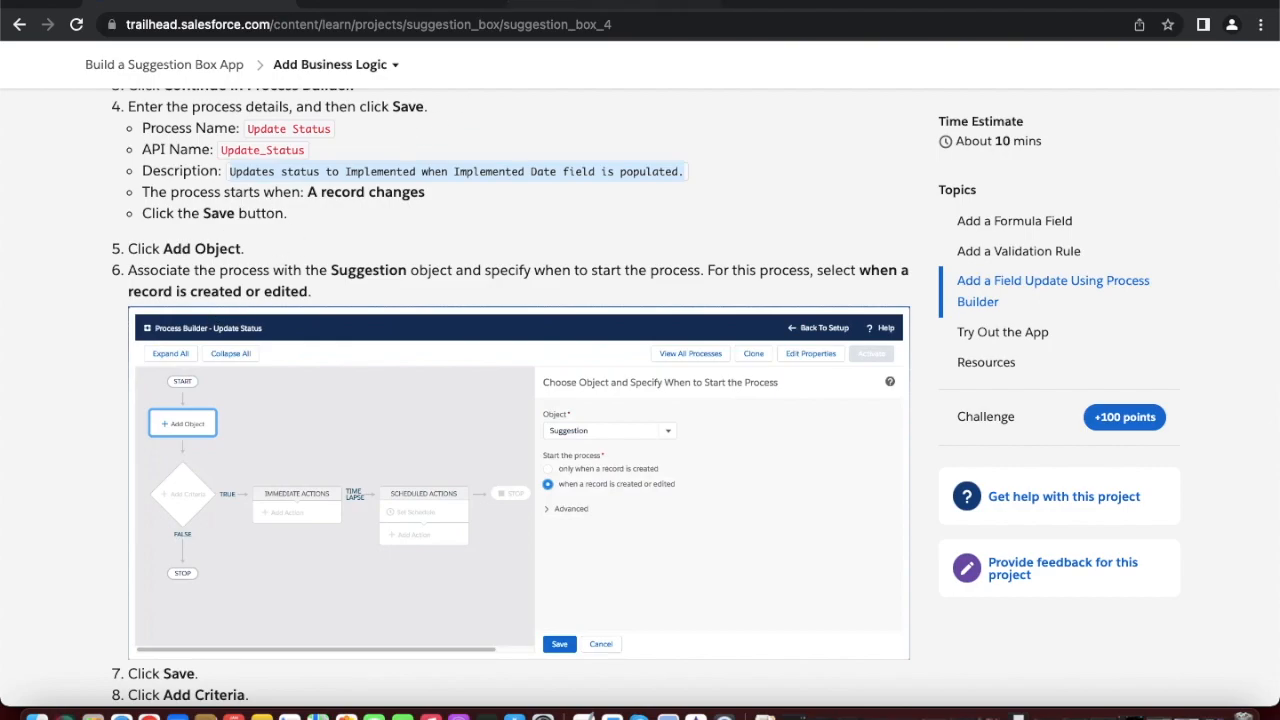
click(618, 3)
click(82, 350)
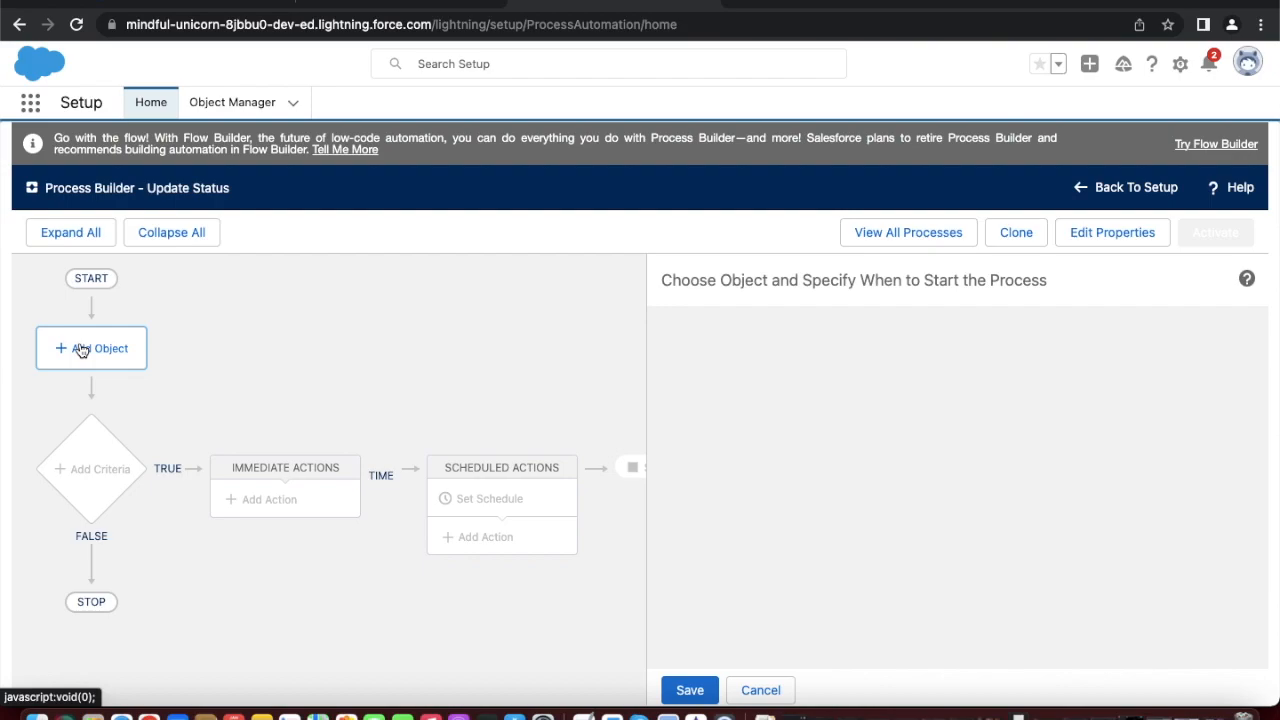
click(728, 362)
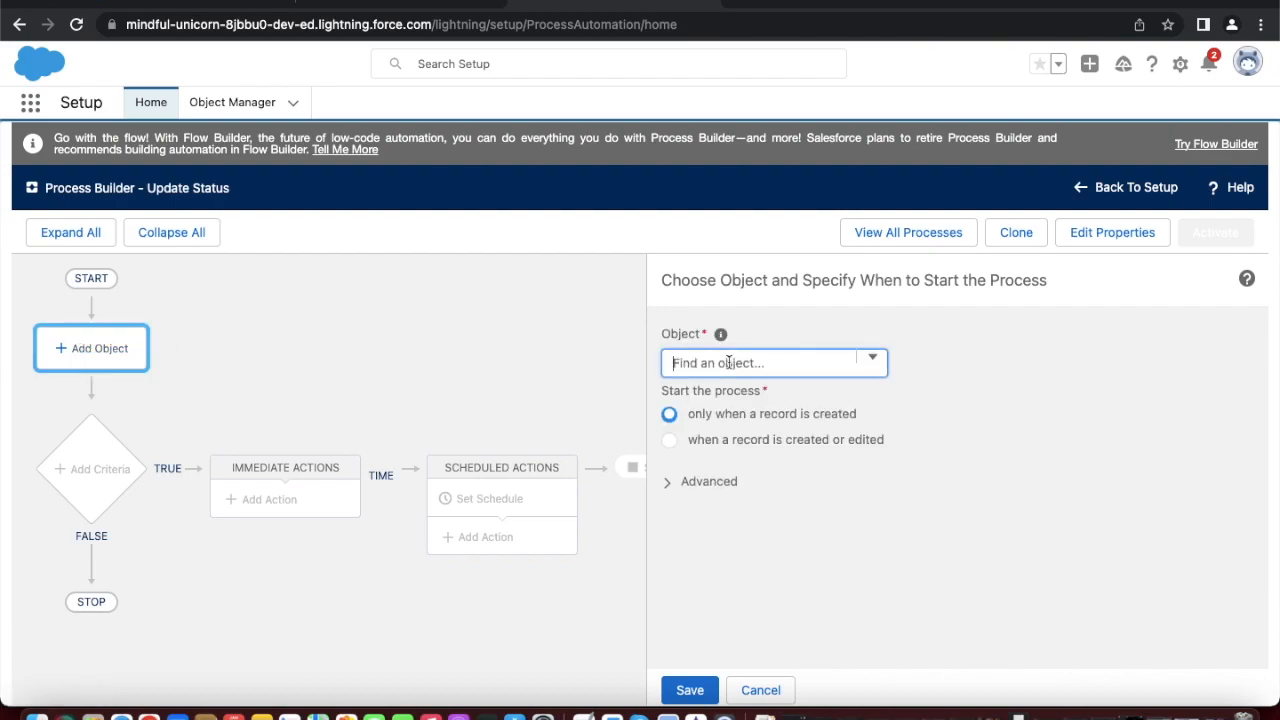
text(sugg)
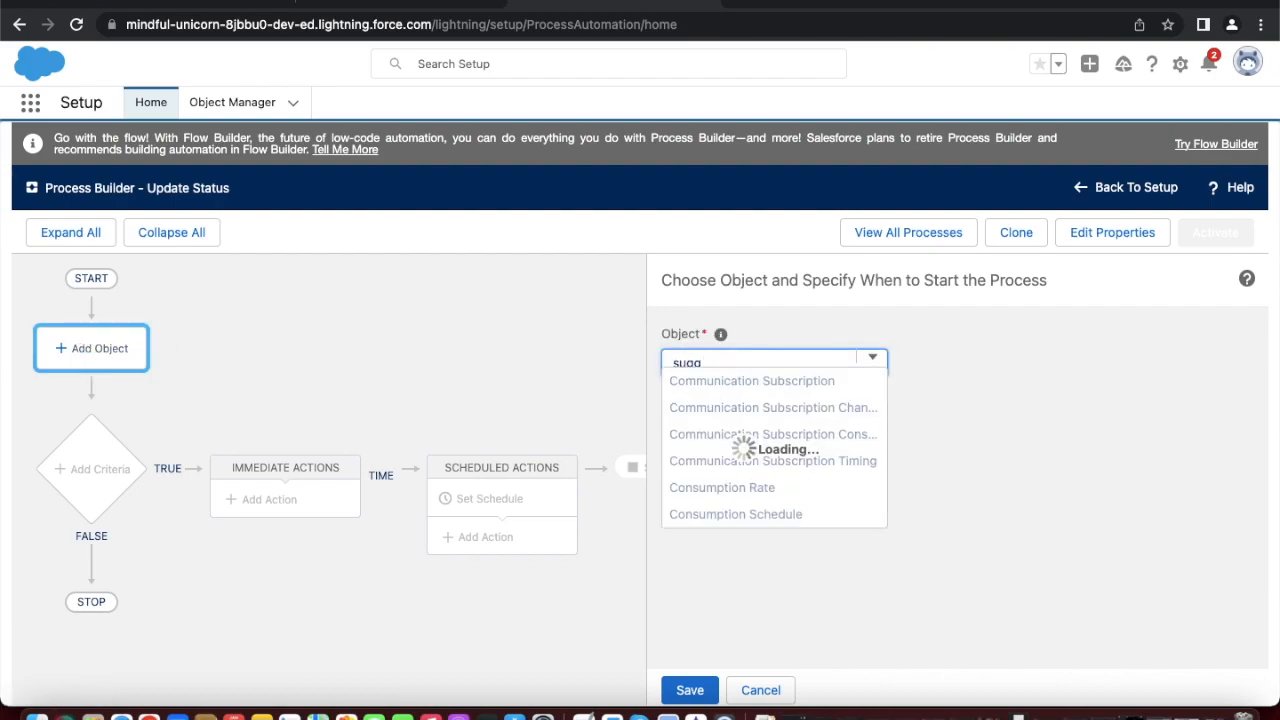
click(727, 384)
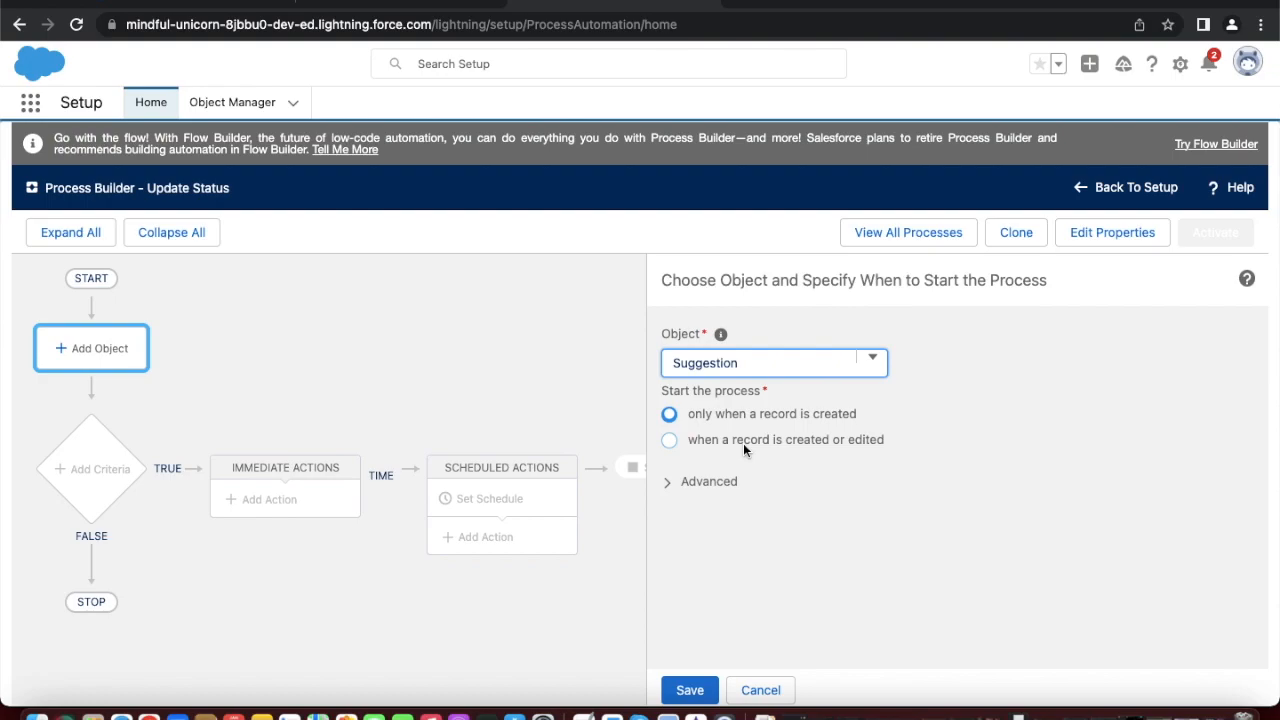
- Check Trailhead, set the process to start "when a record is created or edited", and save the object settings
click(194, 4)
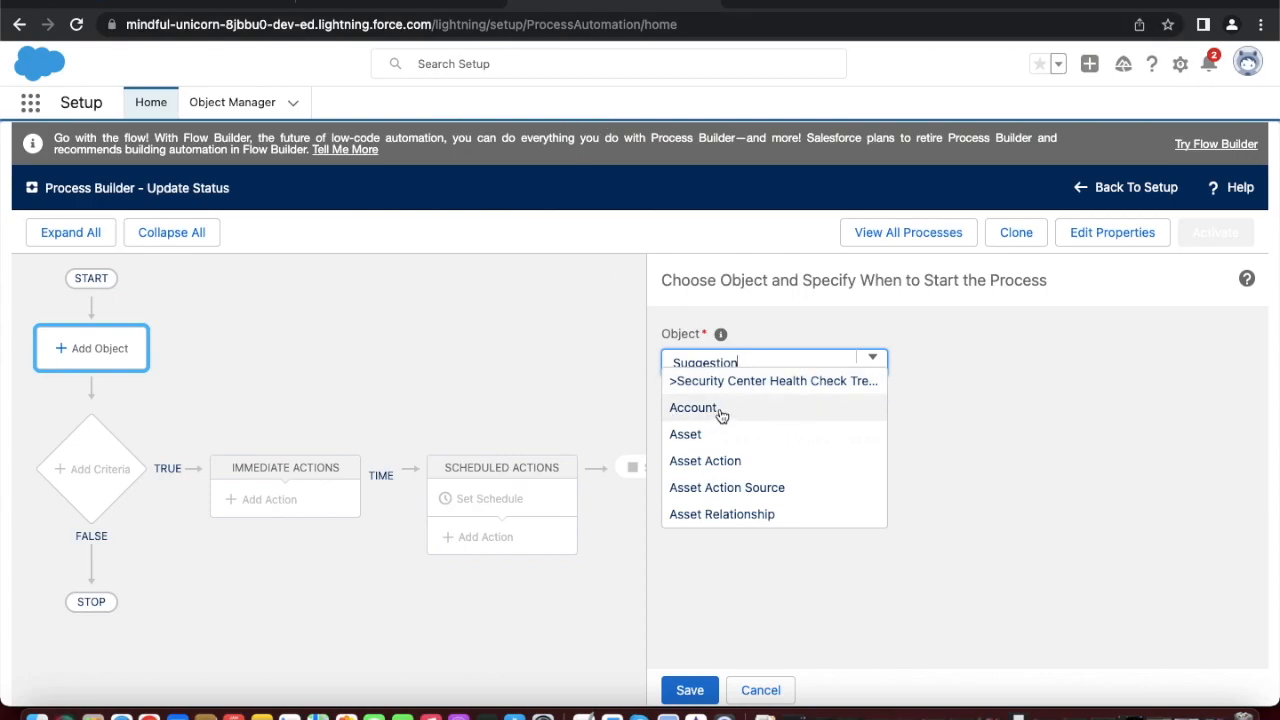
click(952, 418)
click(670, 441)
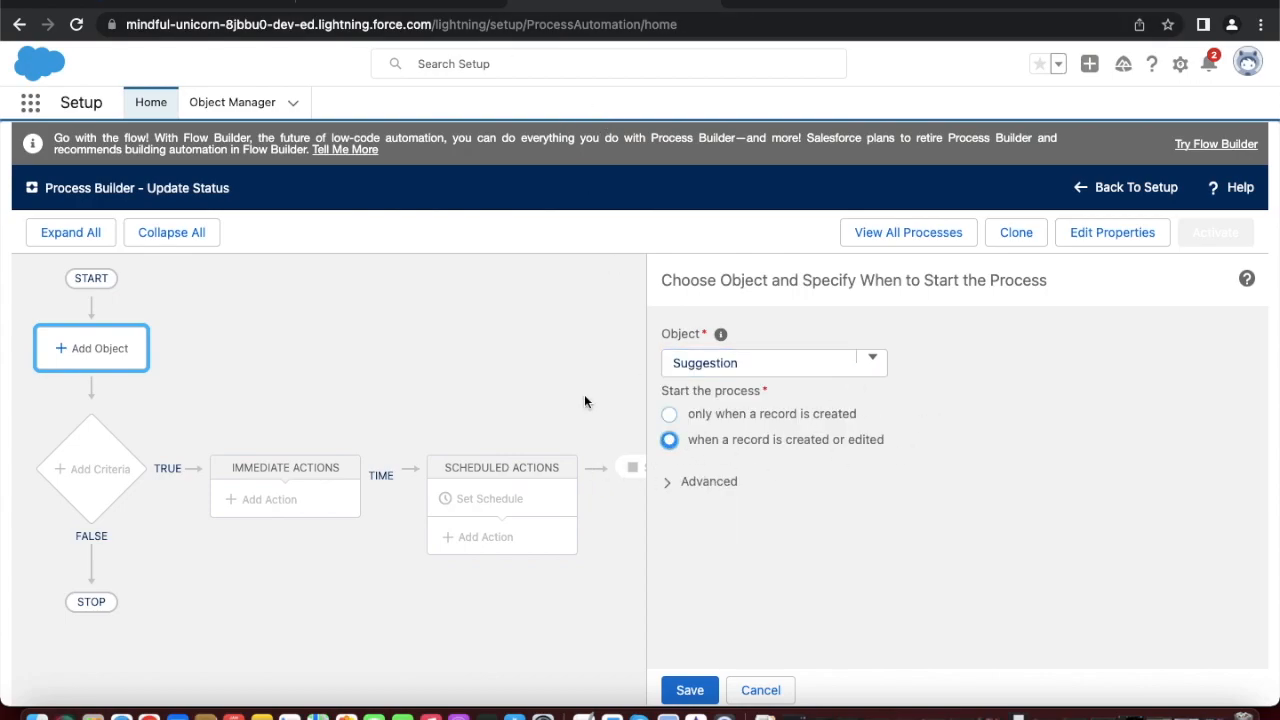
click(686, 692)
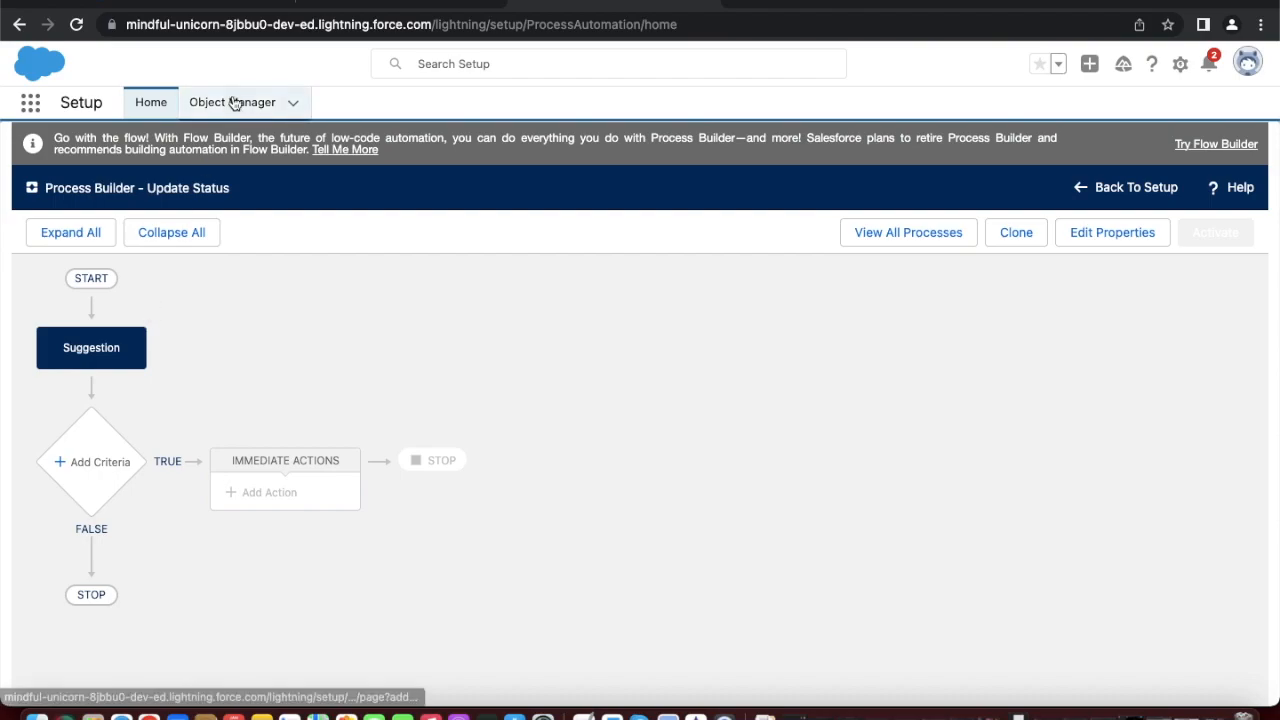
- Add criteria to the process and name them "Implemented?", copying the name from Trailhead
click(220, 3)
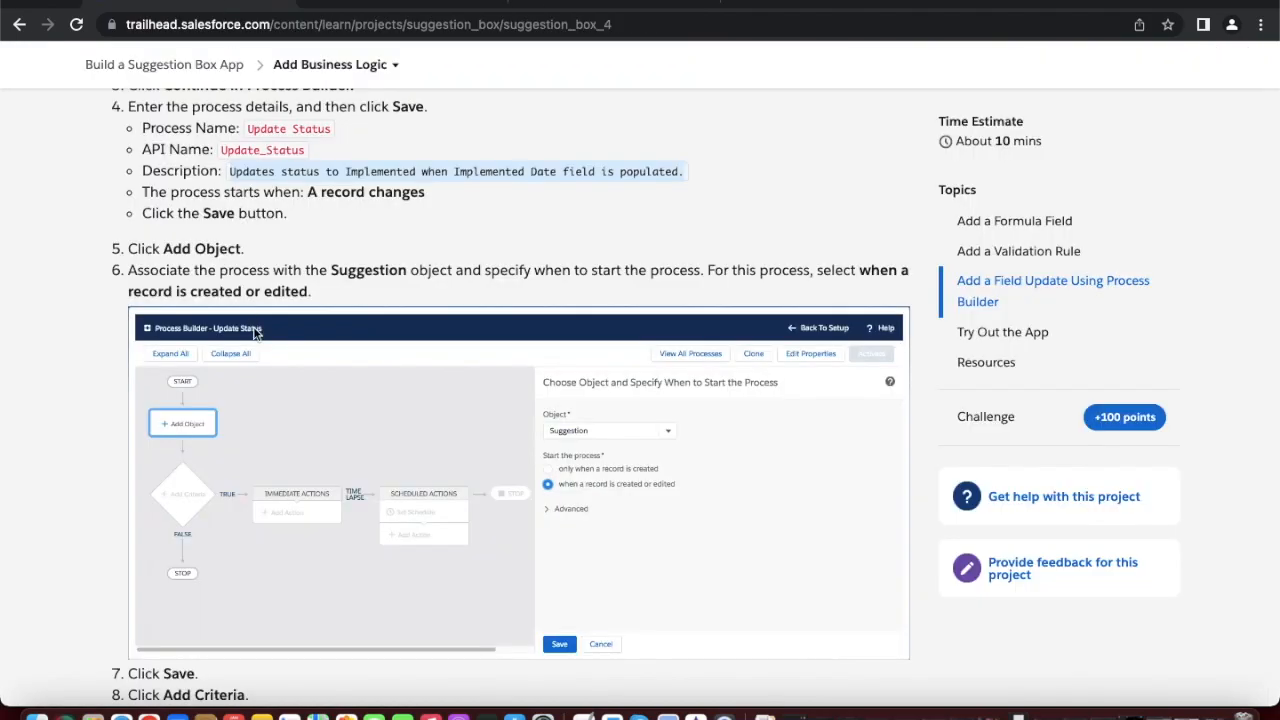
scroll(255, 333, down, 4)
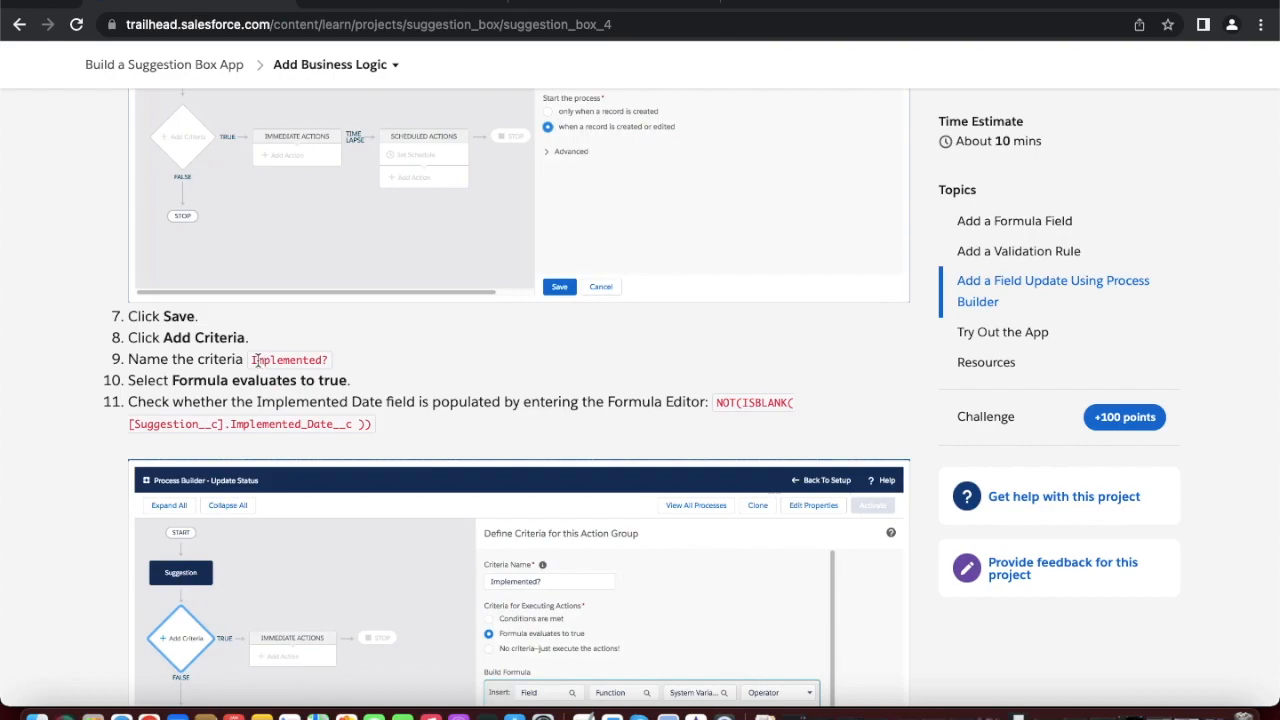
drag(252, 360, 329, 366)
key(ctrl+c)
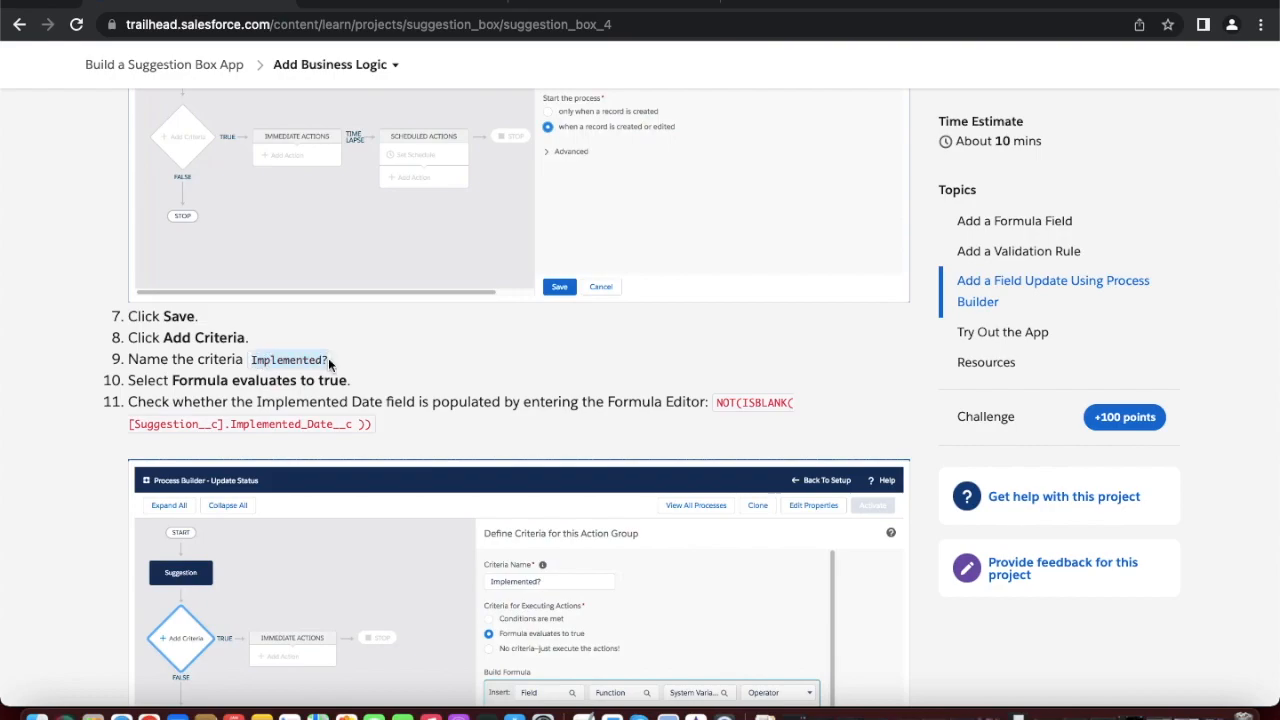
click(562, 3)
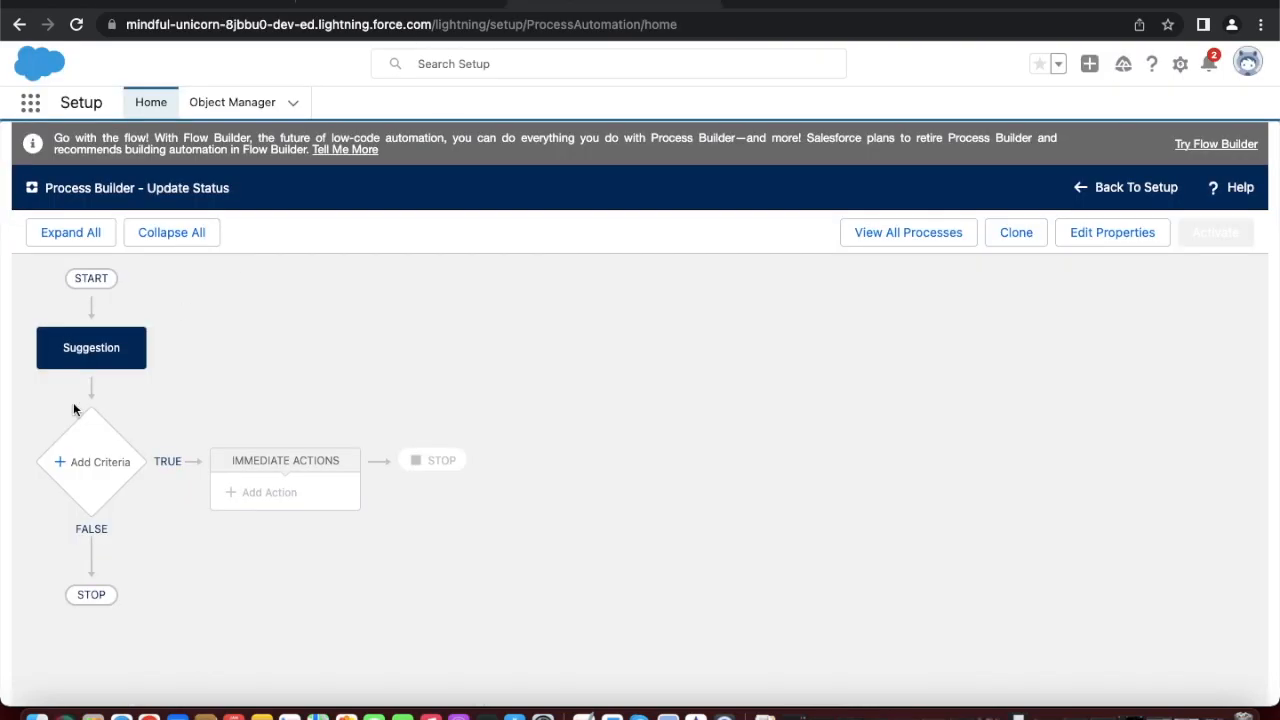
click(86, 461)
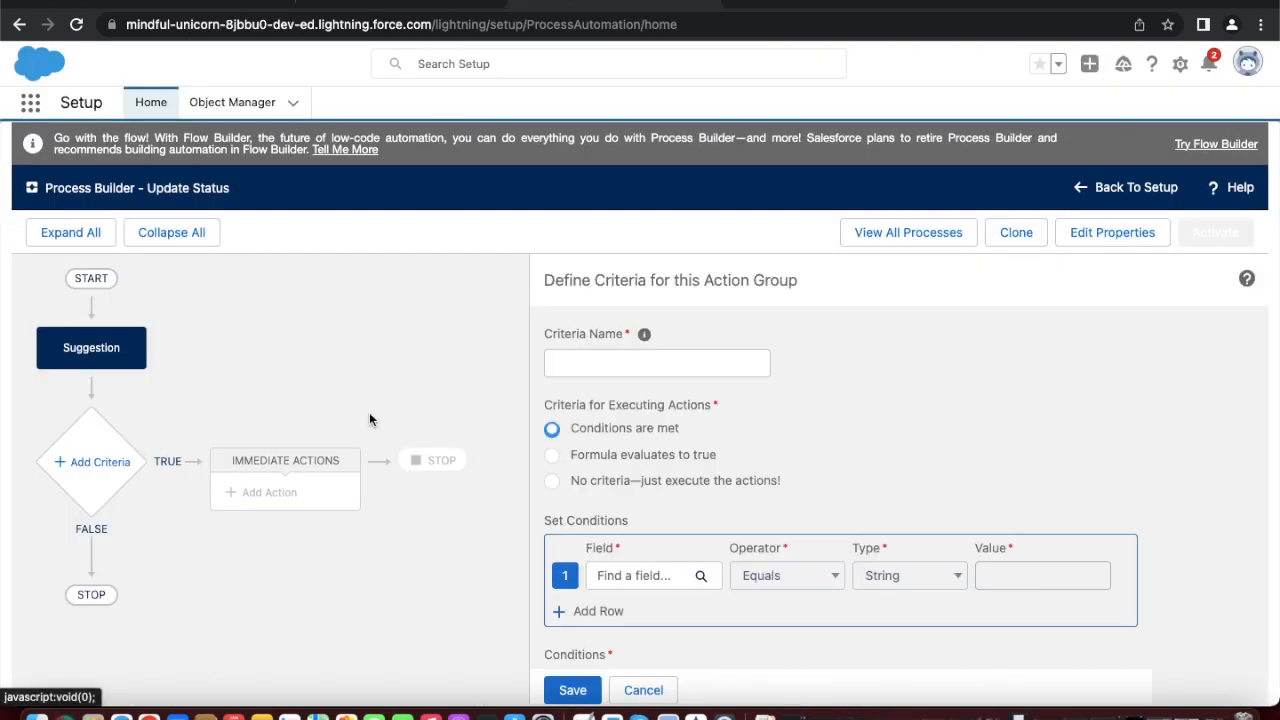
click(600, 366)
key(ctrl+v)
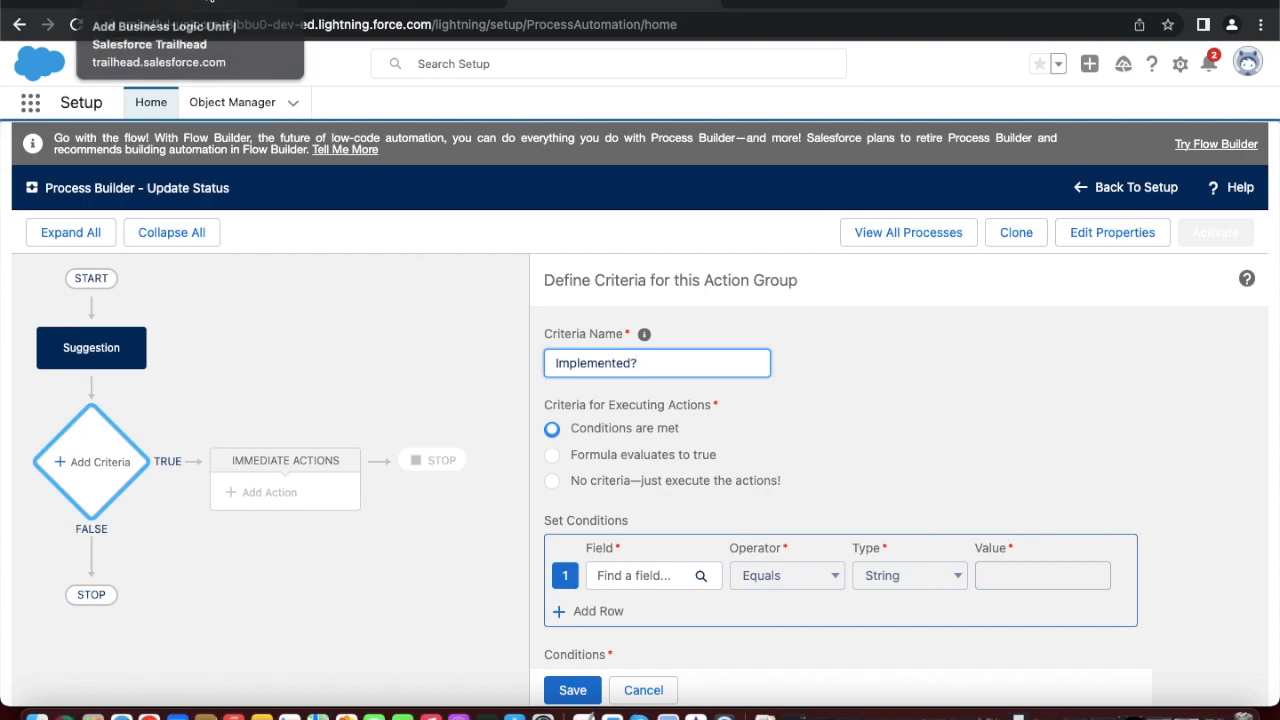
- Set the criteria to "Formula evaluates to true" and copy in Trailhead's formula NOT(ISBLANK( [Suggestion__c].Implemented_Date__c ))
click(210, 5)
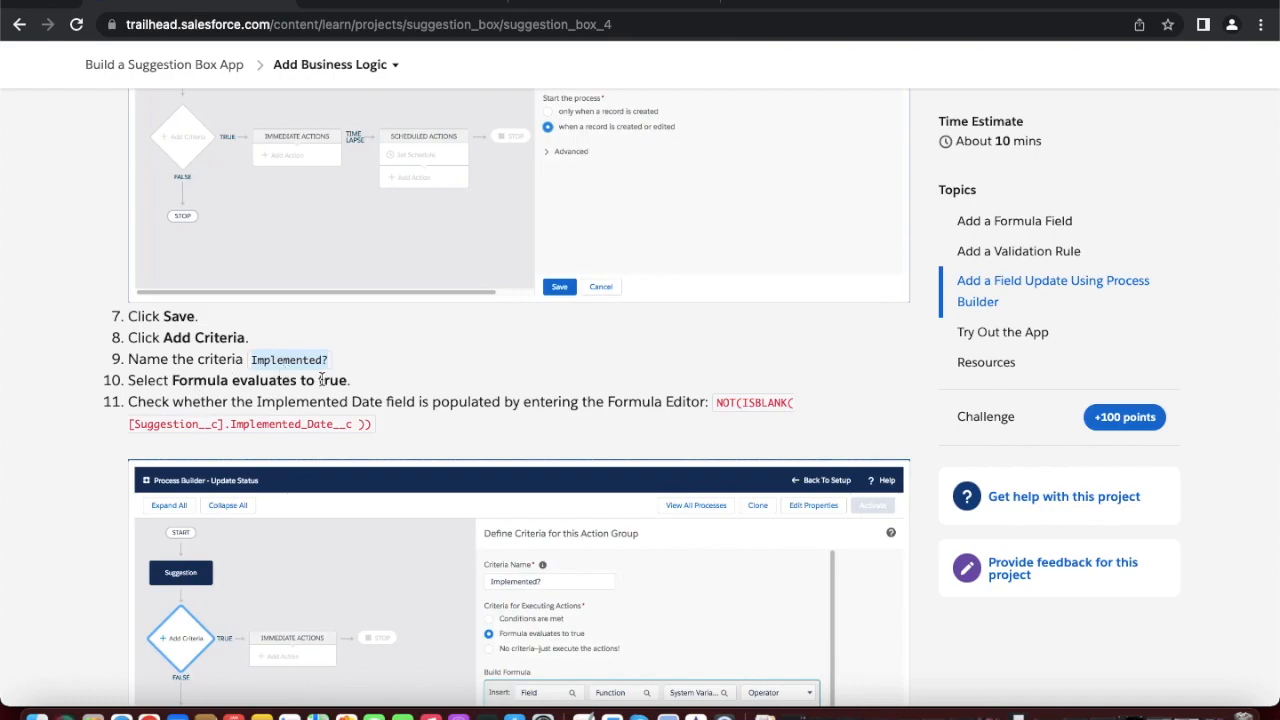
drag(718, 403, 795, 419)
key(super+c)
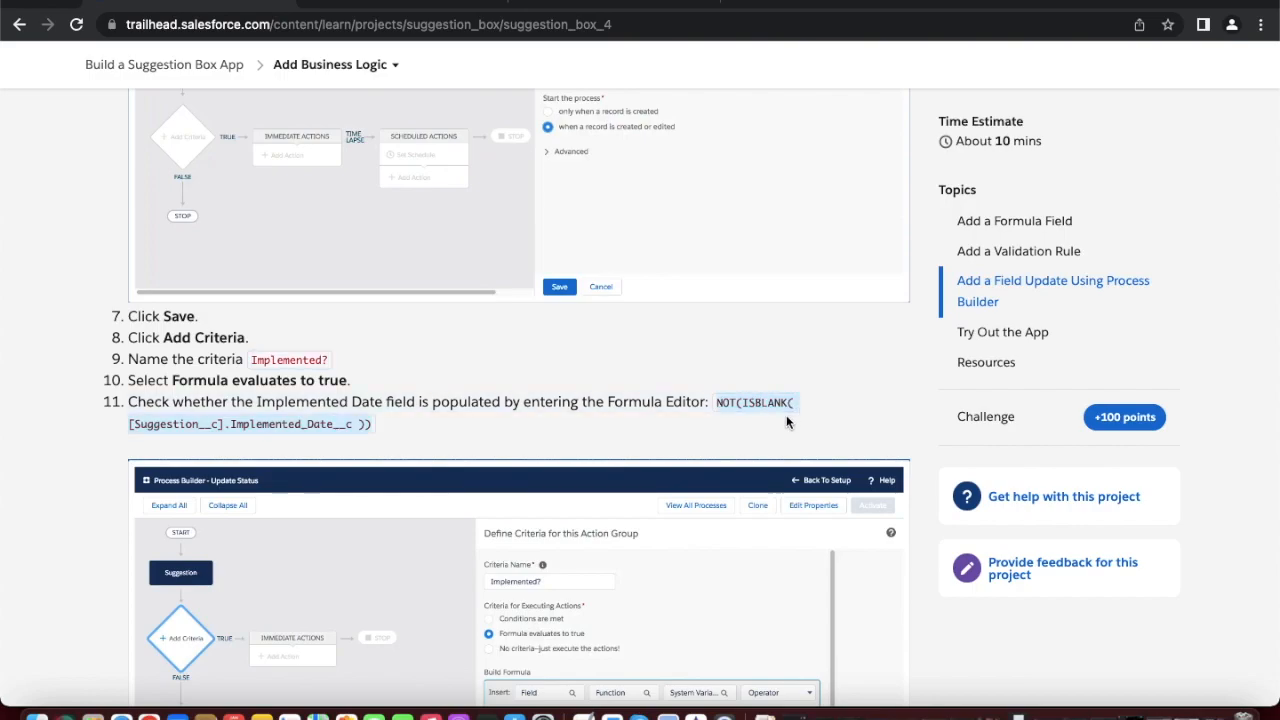
click(580, 8)
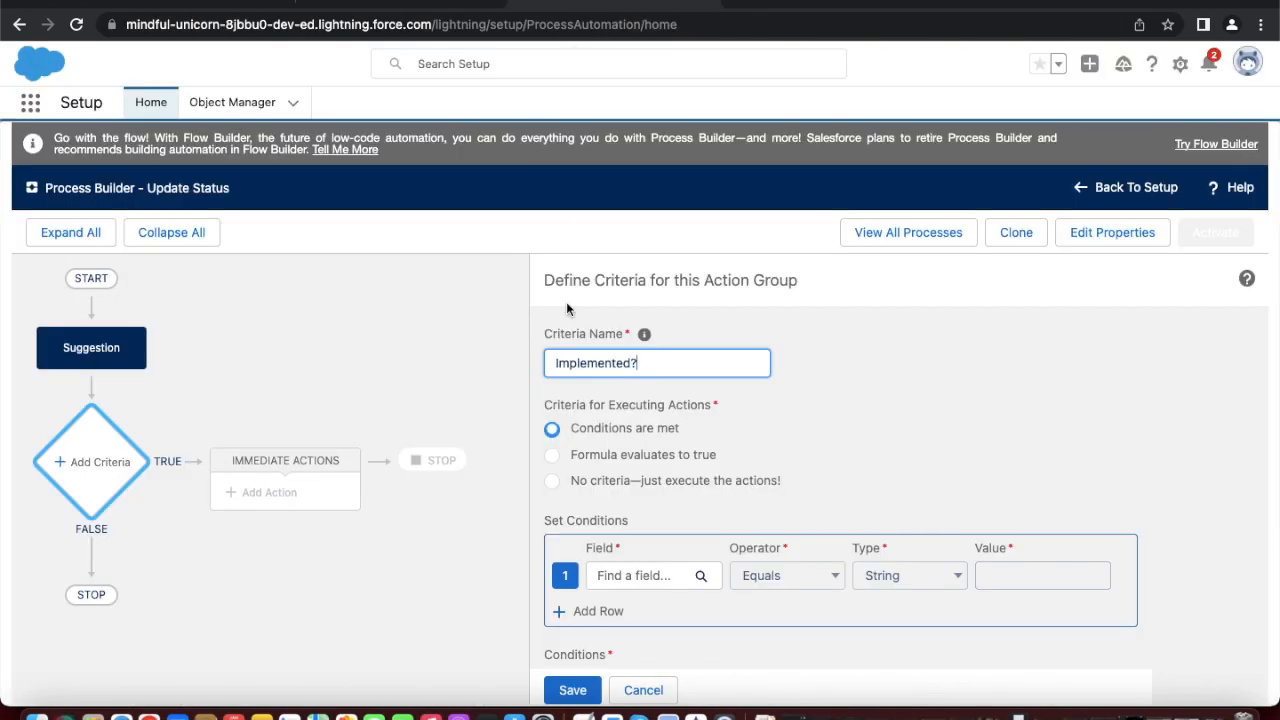
click(553, 455)
scroll(741, 451, down, 2)
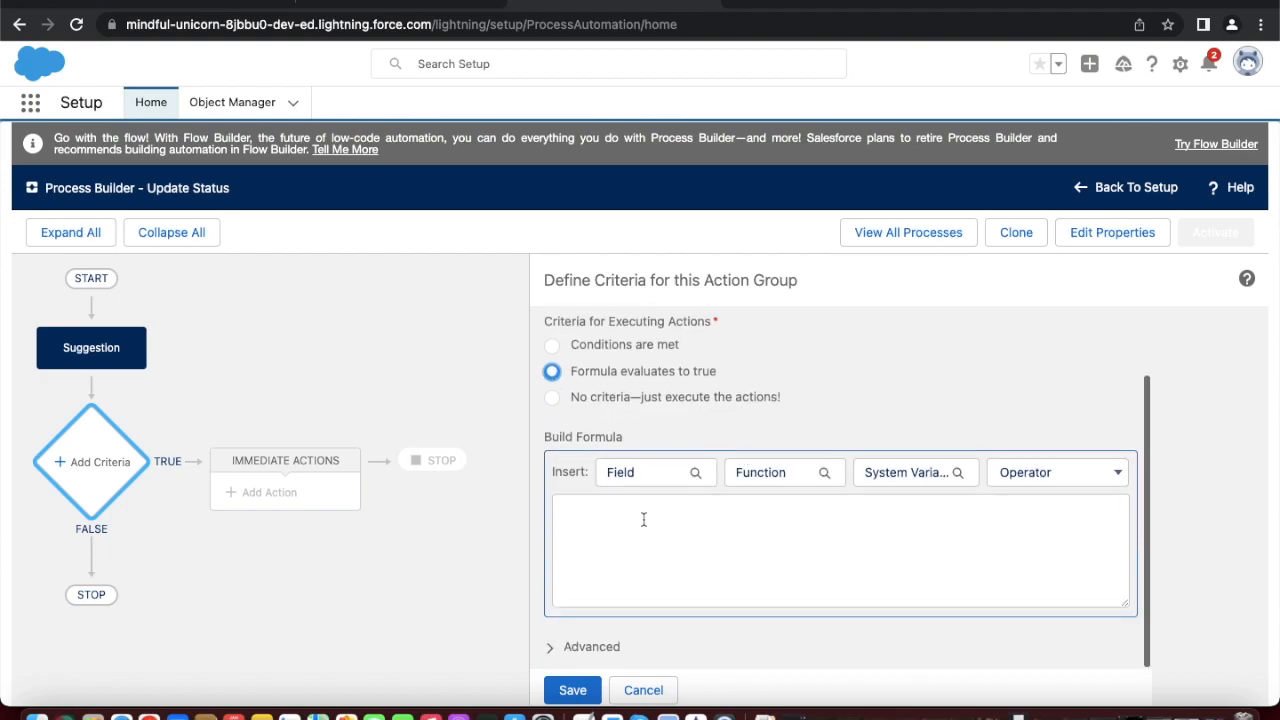
click(620, 520)
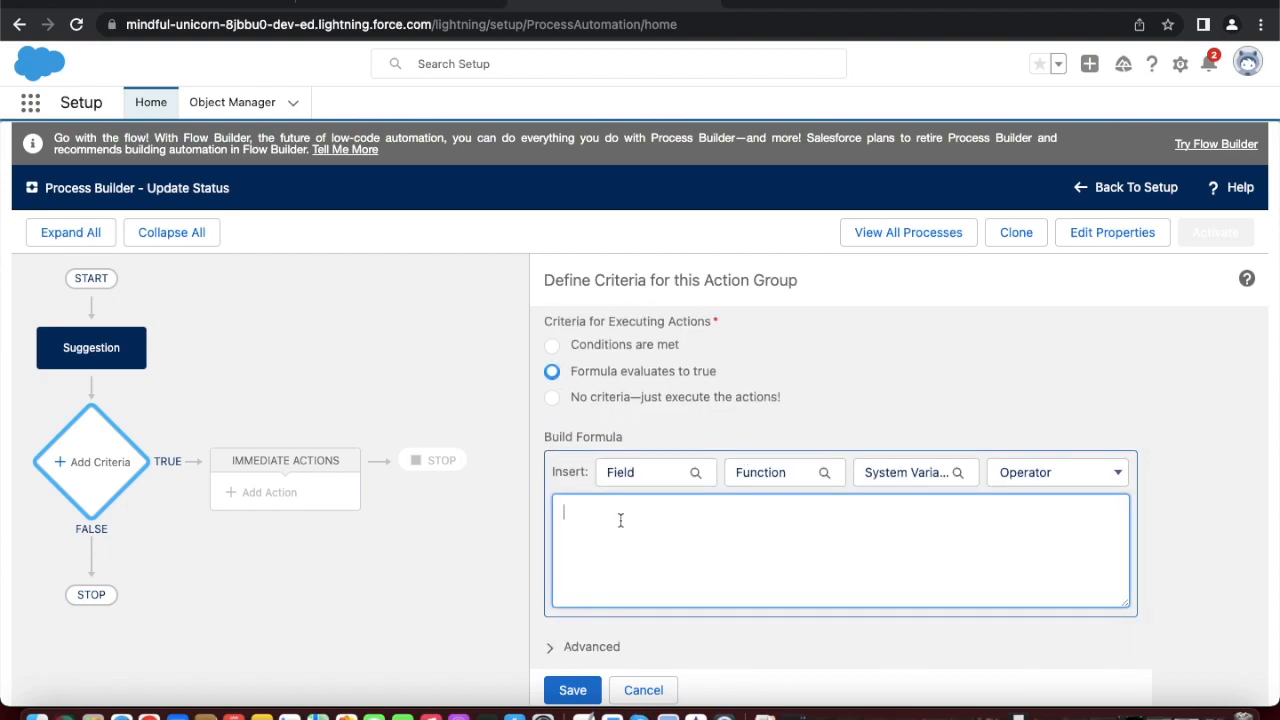
key(super+v)
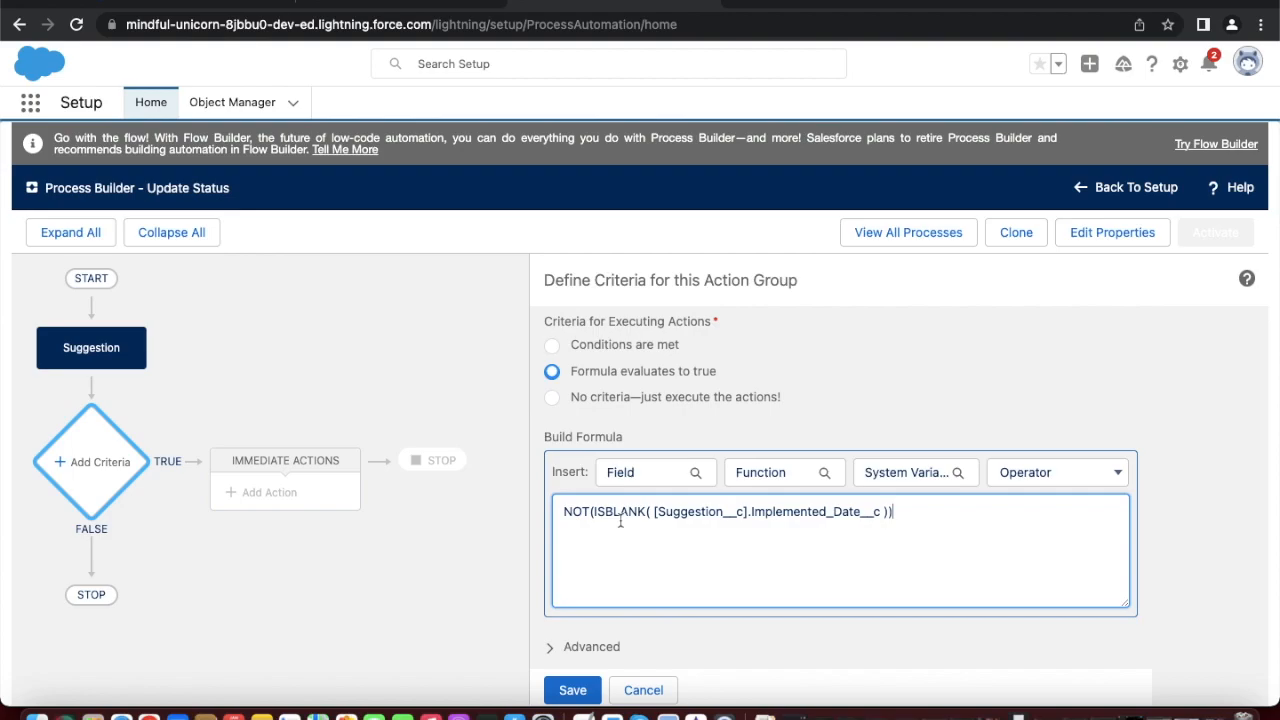
- Following Trailhead's next instructions, save the criteria and start a new immediate action for the Implemented? criteria
key(ctrl+Tab)
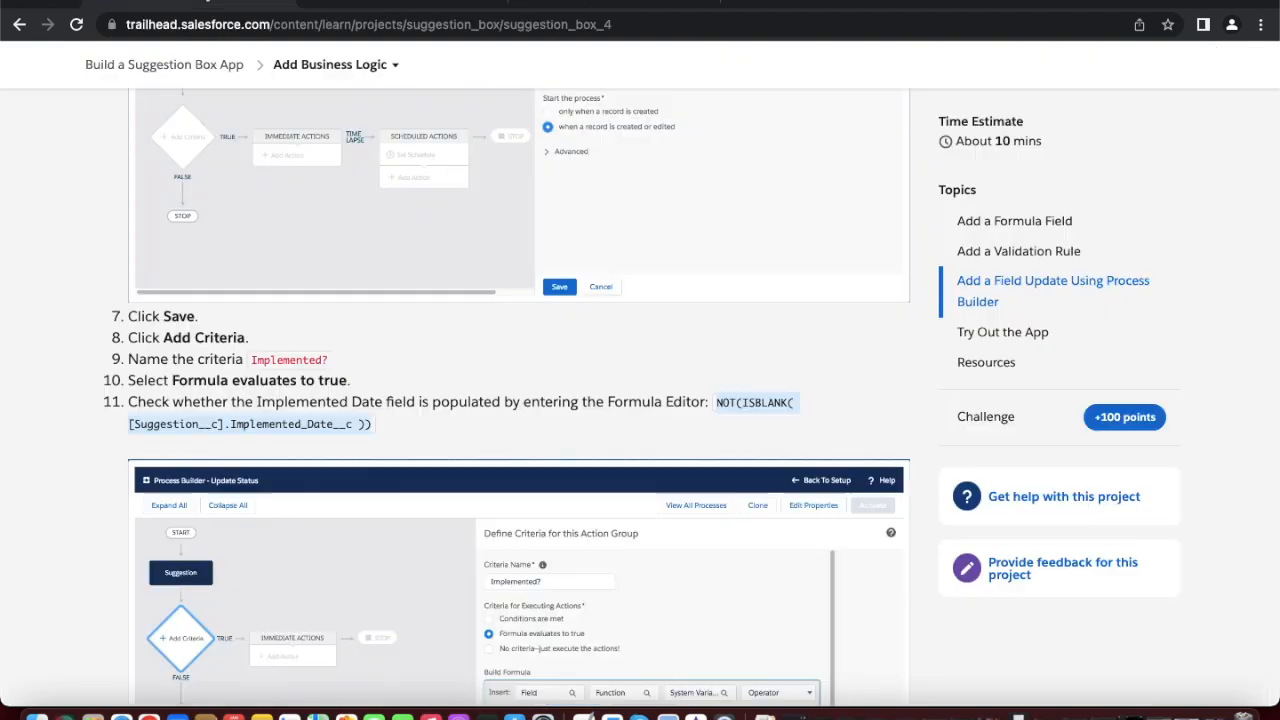
scroll(331, 371, down, 5)
scroll(331, 378, down, 2)
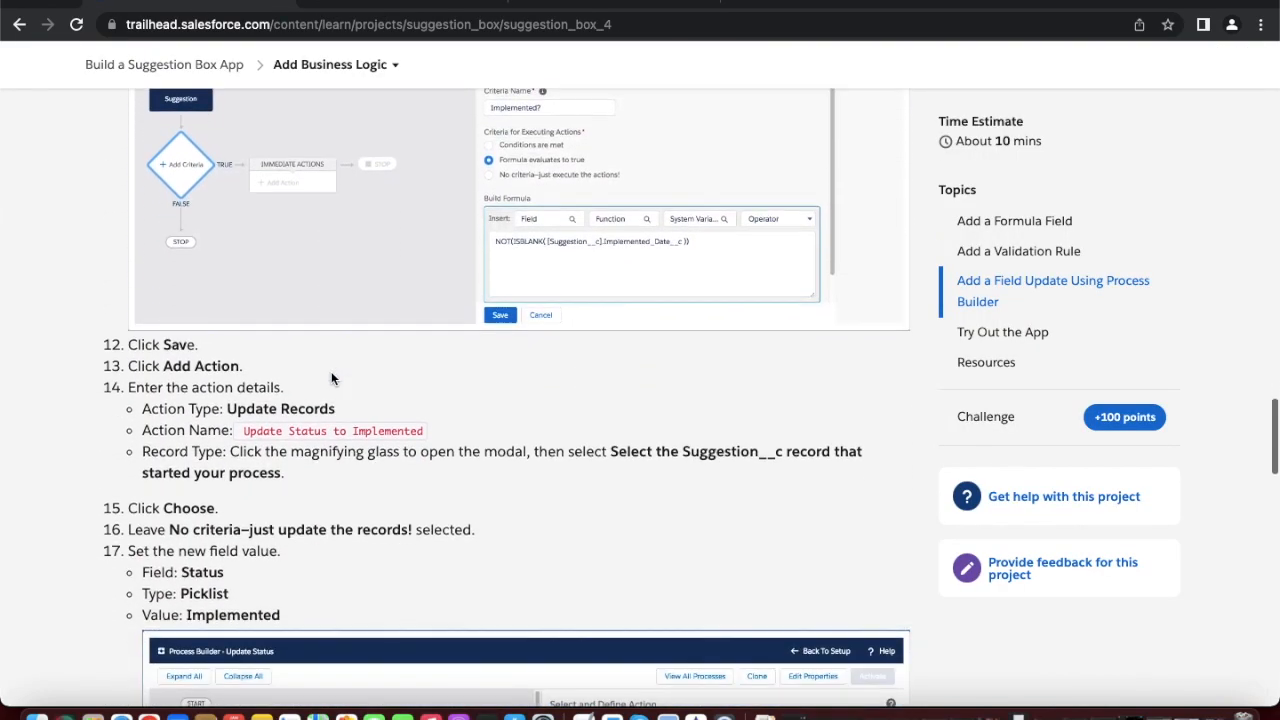
click(622, 2)
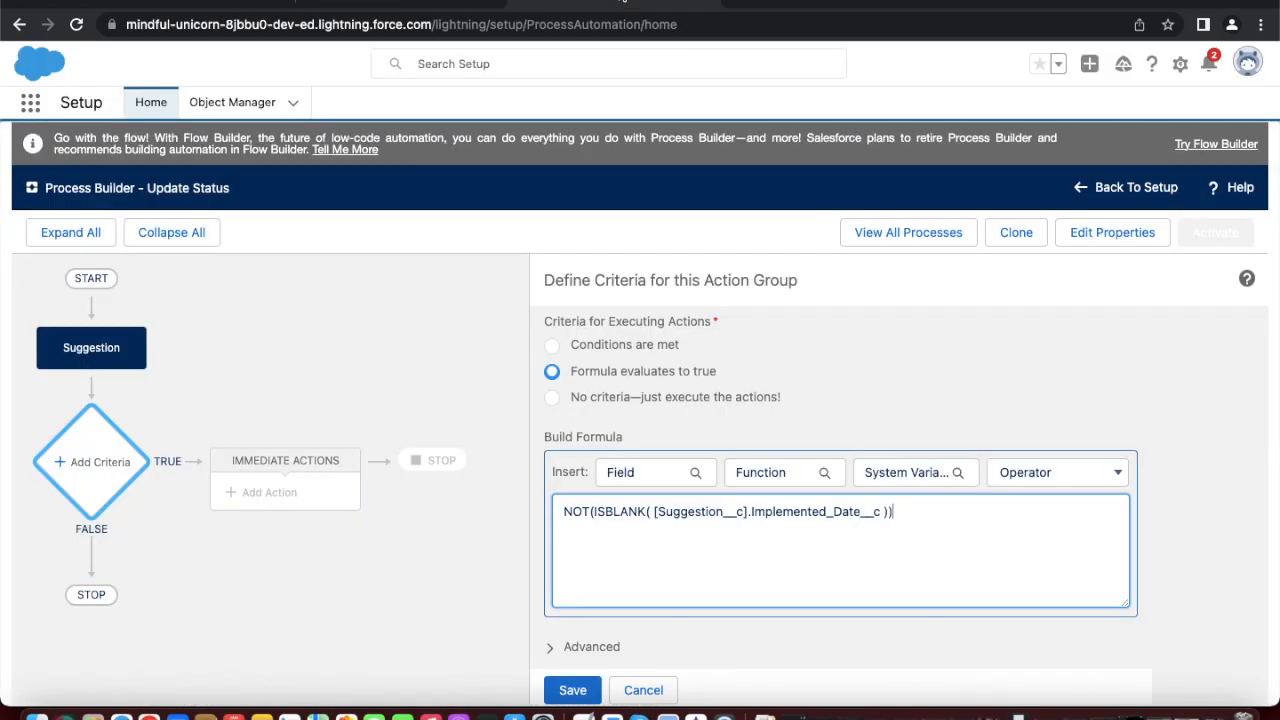
click(572, 690)
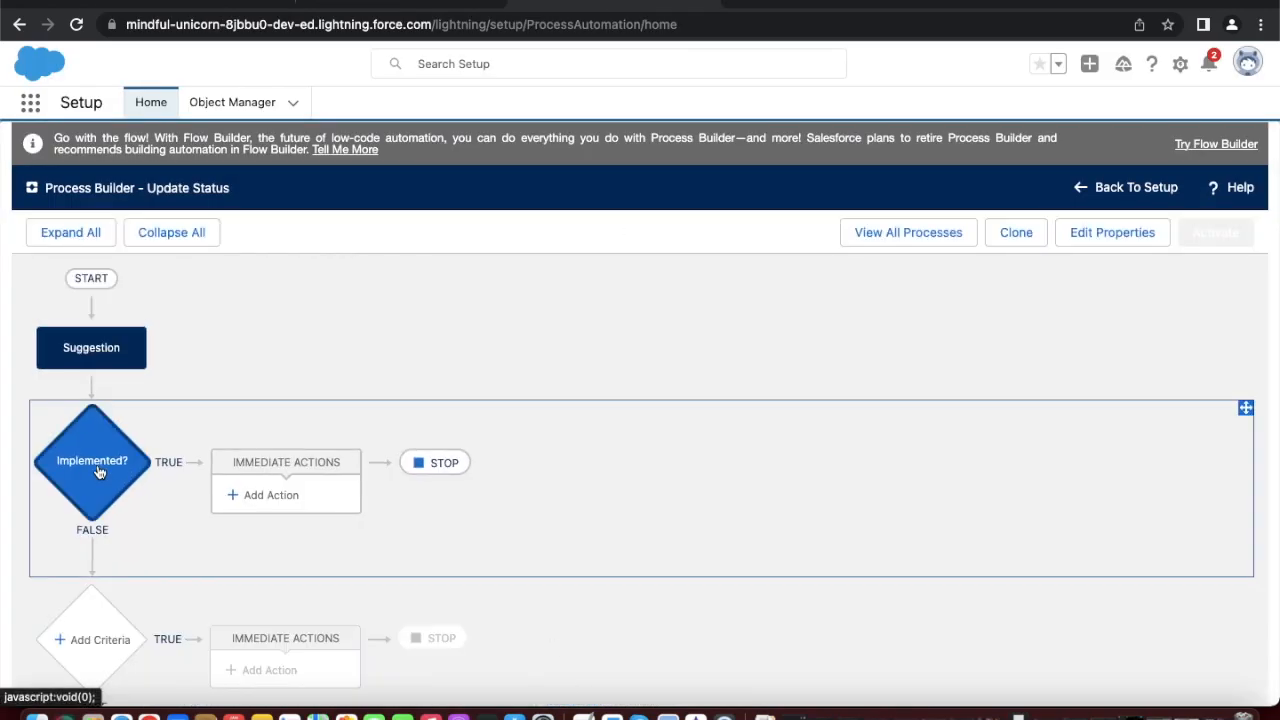
click(262, 497)
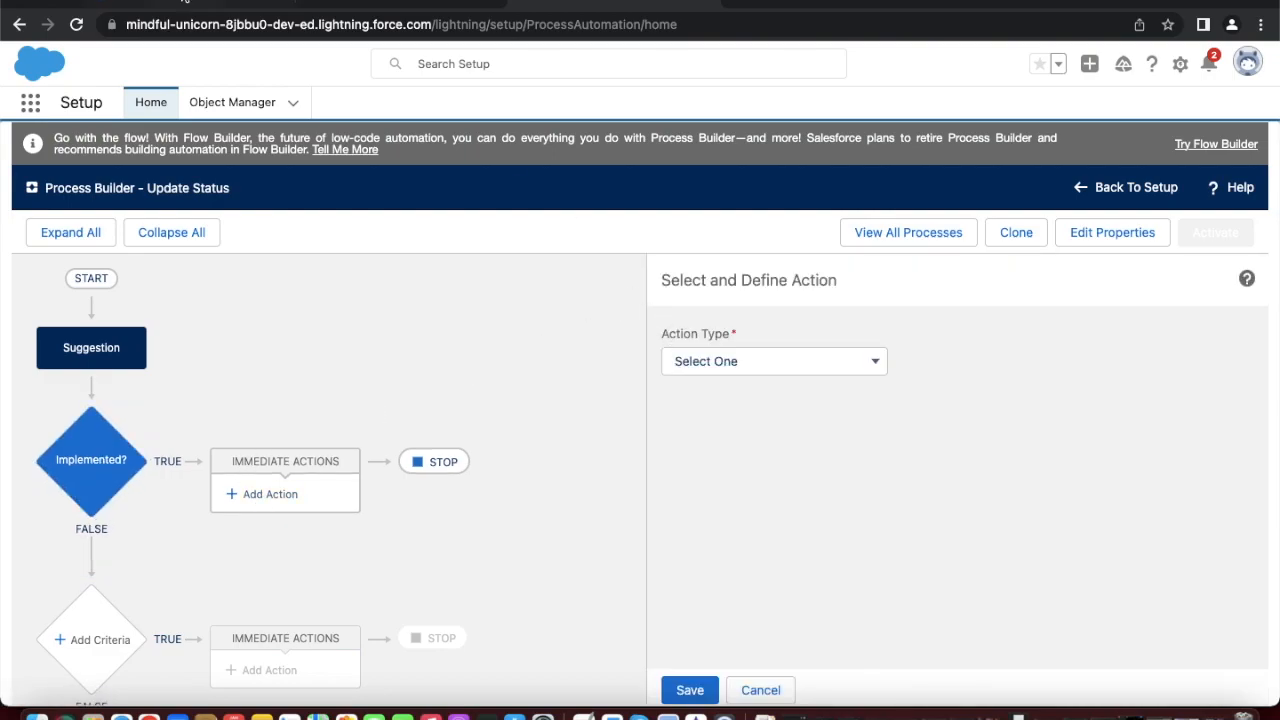
- Check the action details in Trailhead and set the new action's type to Update Records
click(185, 3)
scroll(296, 335, down, 2)
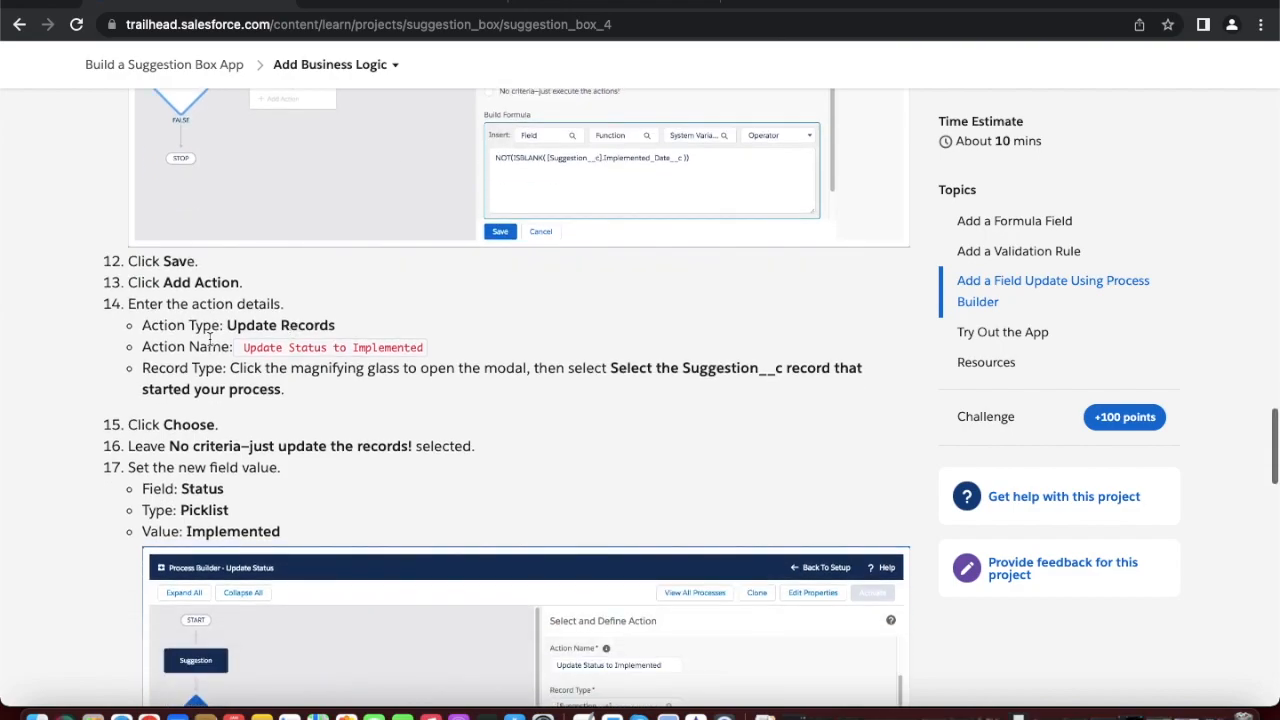
click(620, 3)
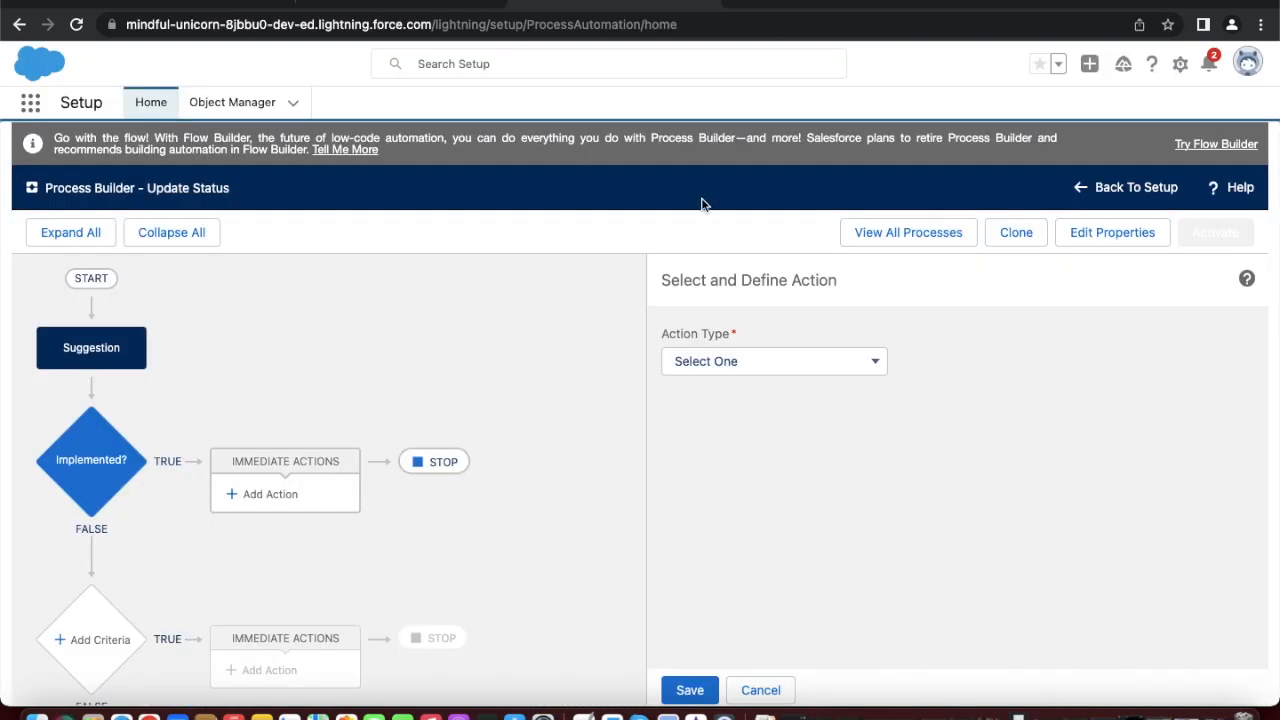
click(744, 361)
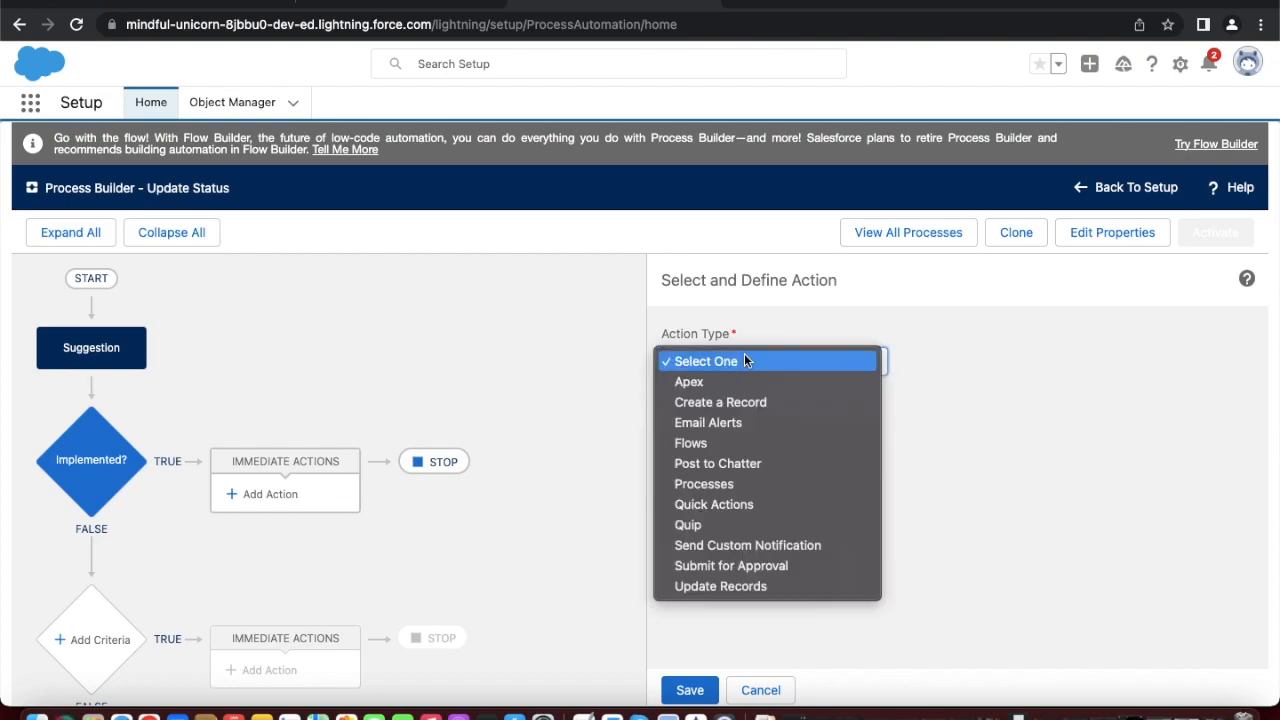
click(732, 592)
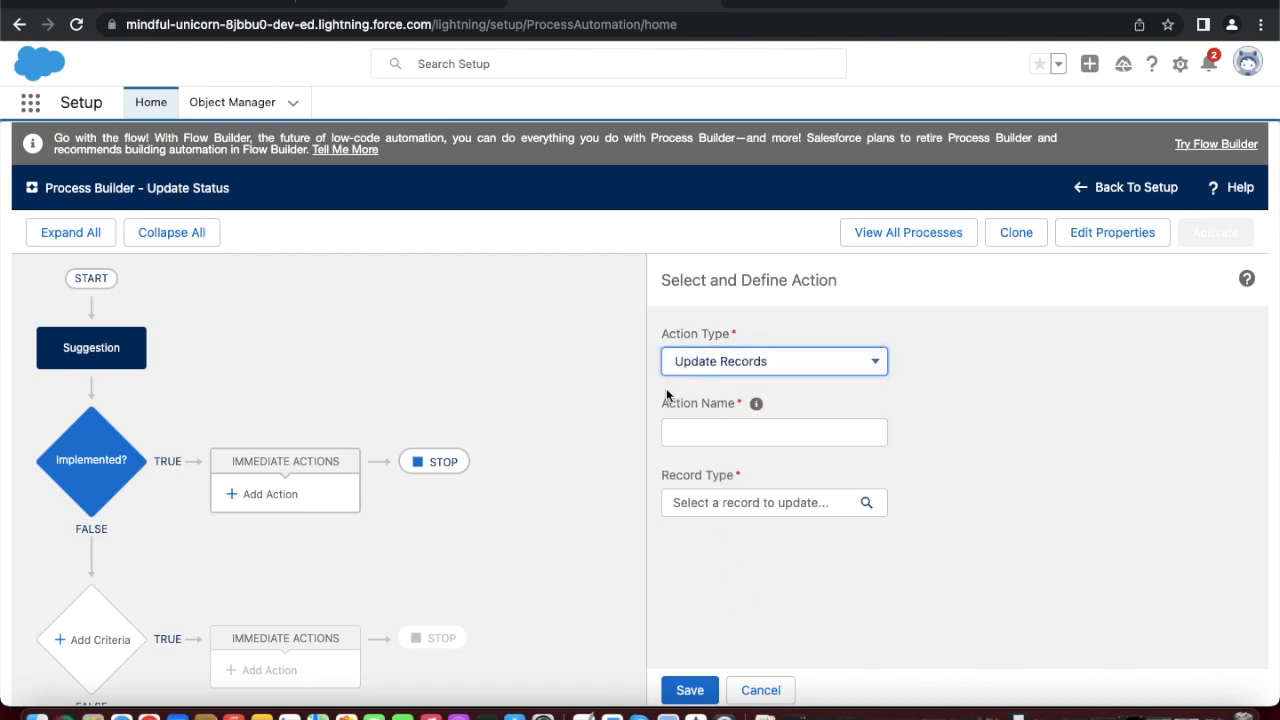
- Name the action "Update Status to Implemented", copying the name from Trailhead
click(200, 3)
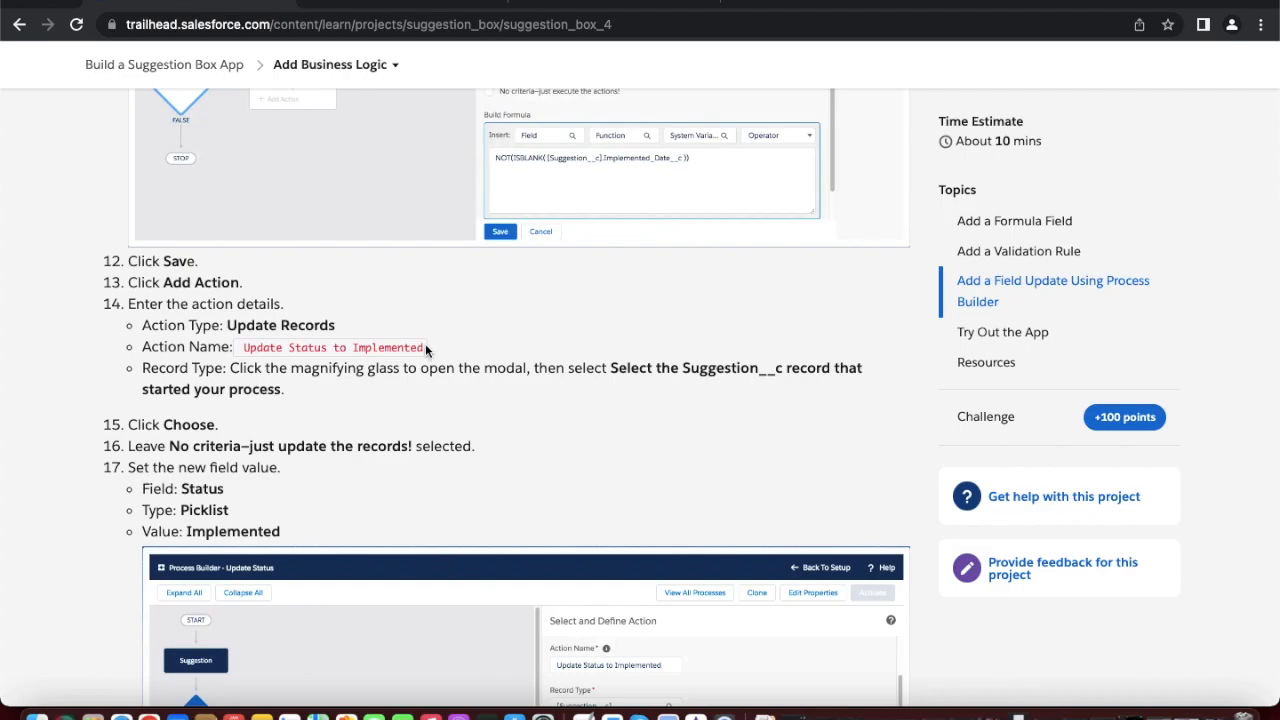
drag(426, 350, 232, 348)
key(super+c)
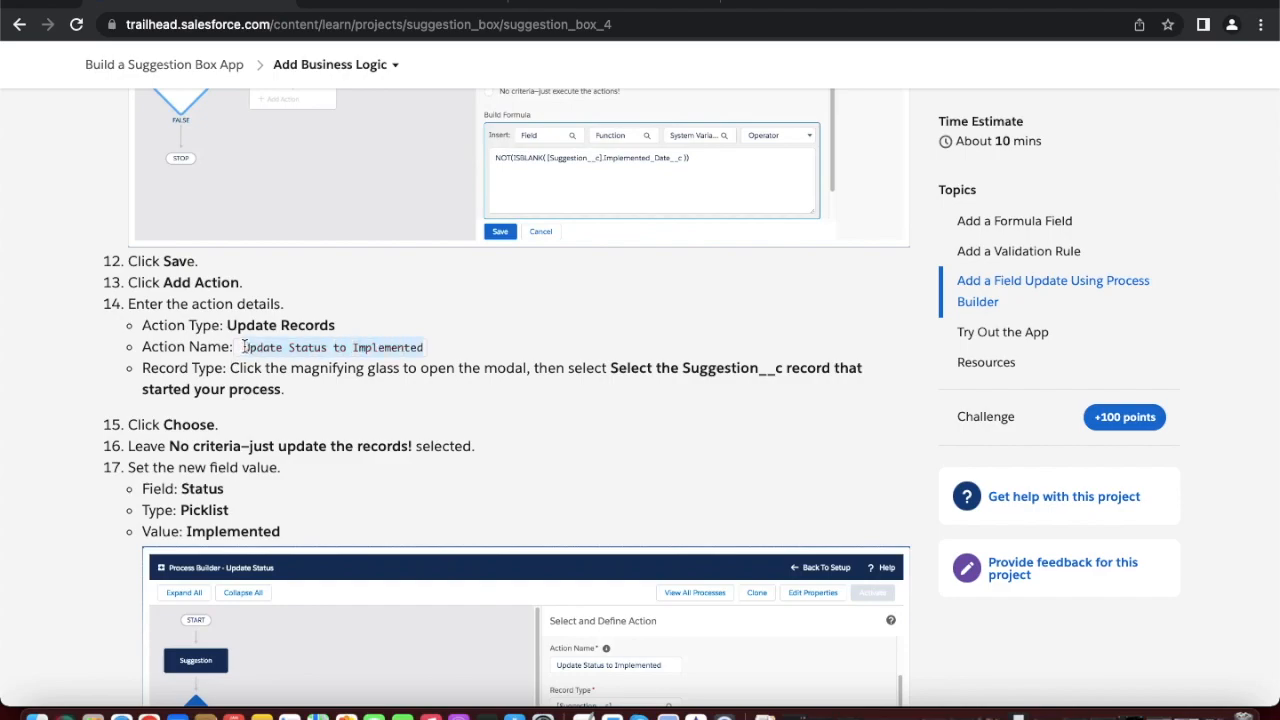
click(590, 3)
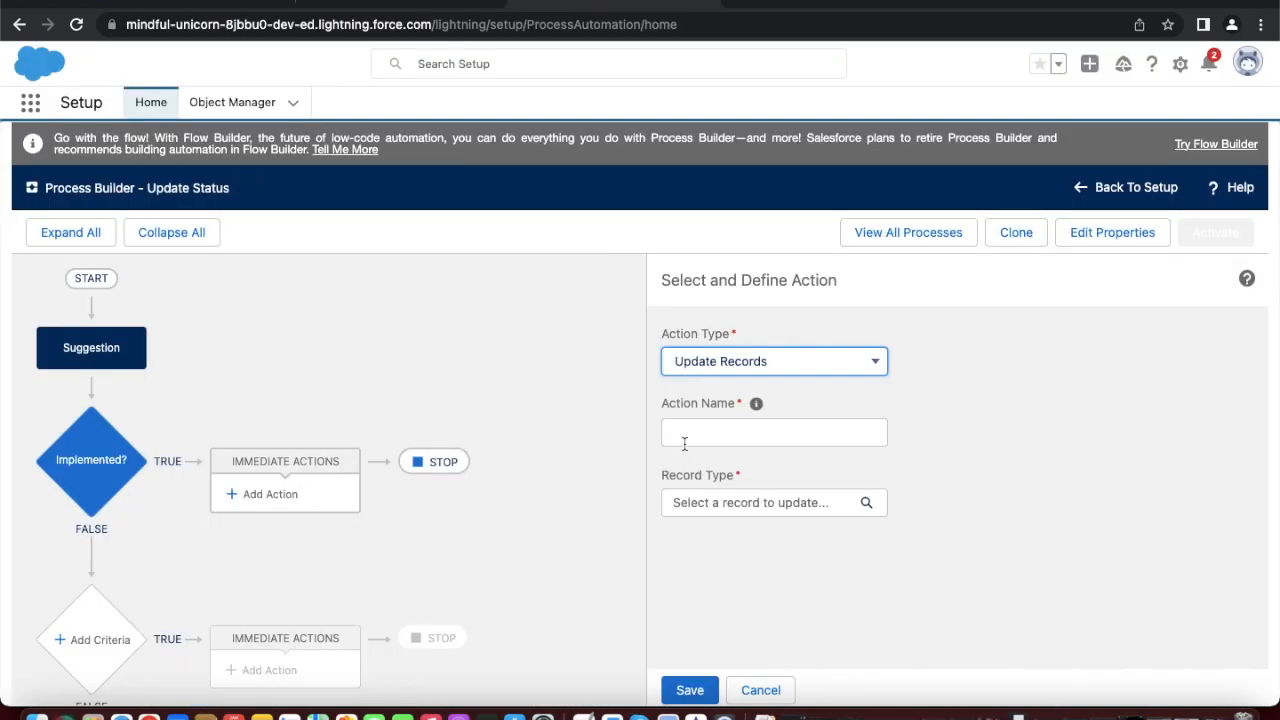
click(719, 436)
key(super+v)
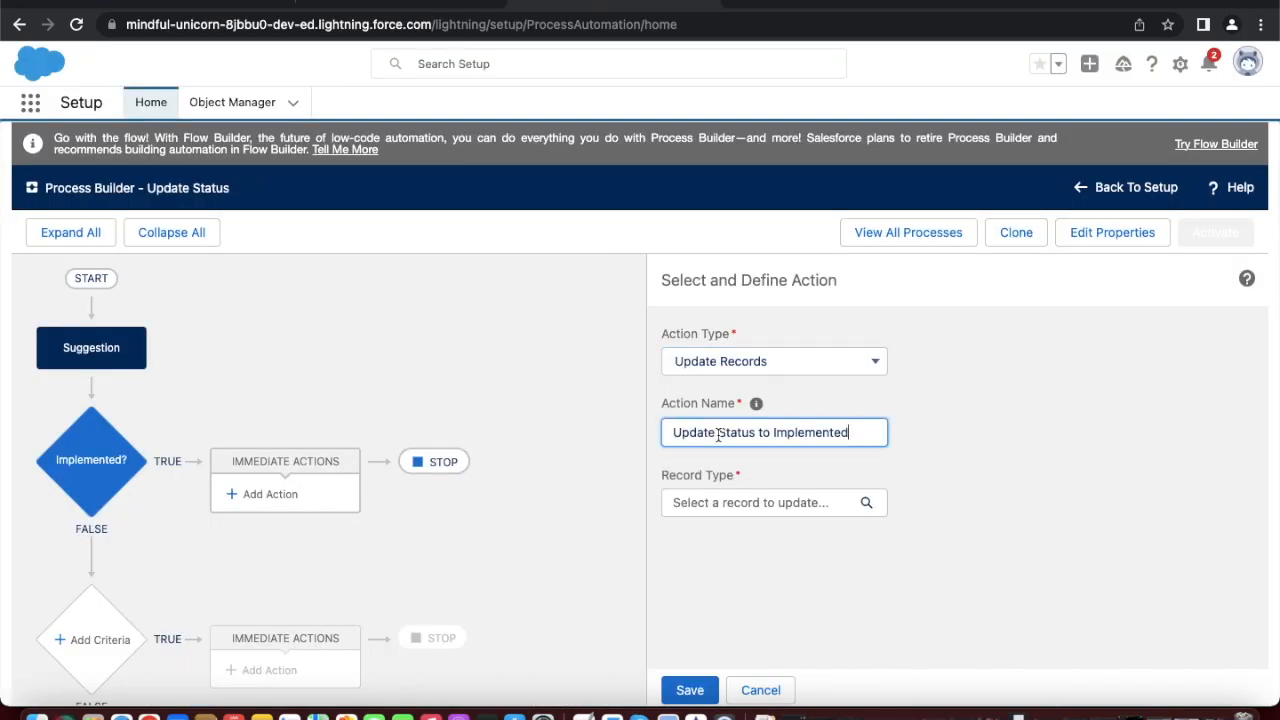
- Following Trailhead, set the action's record type to the Suggestion__c record that started the process
click(214, 2)
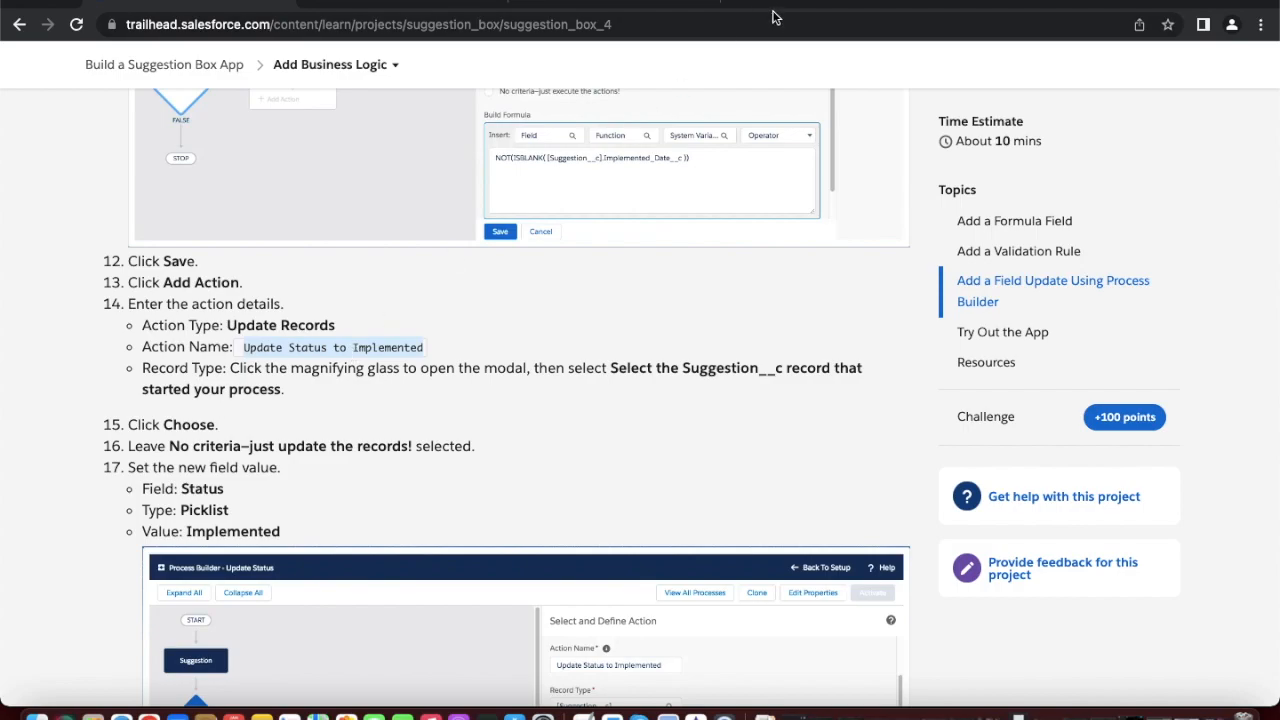
click(651, 3)
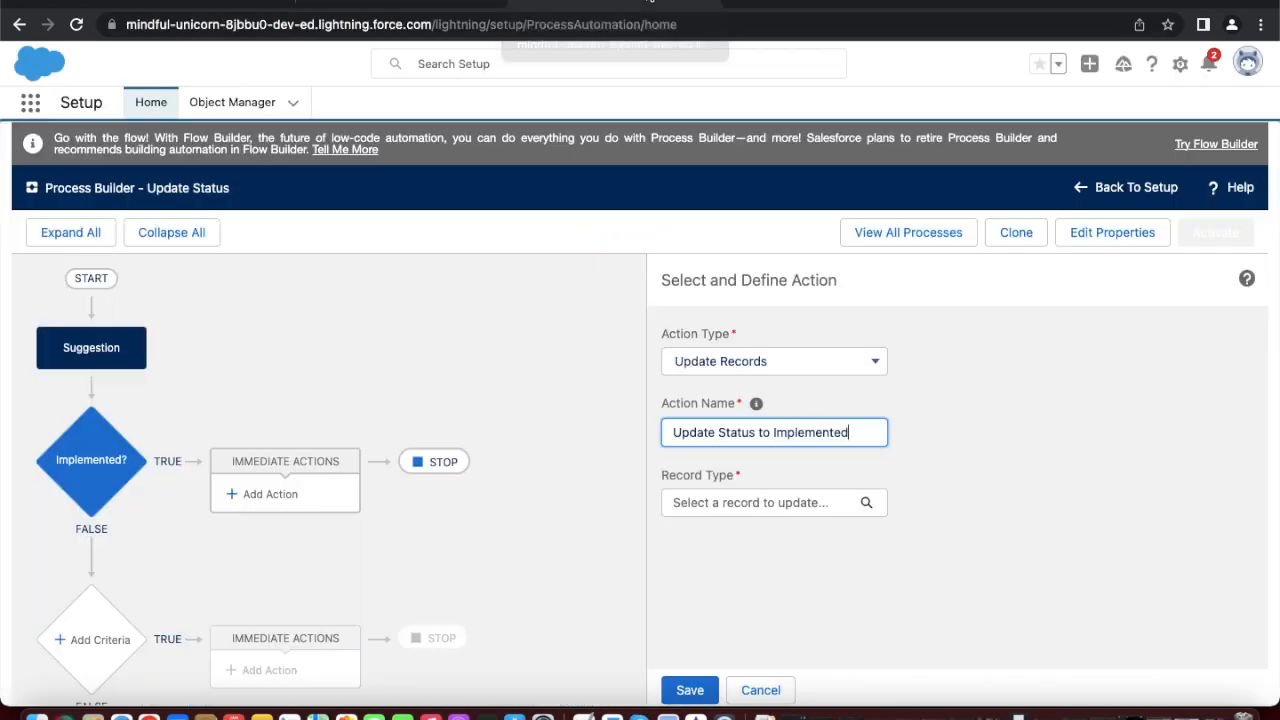
click(731, 504)
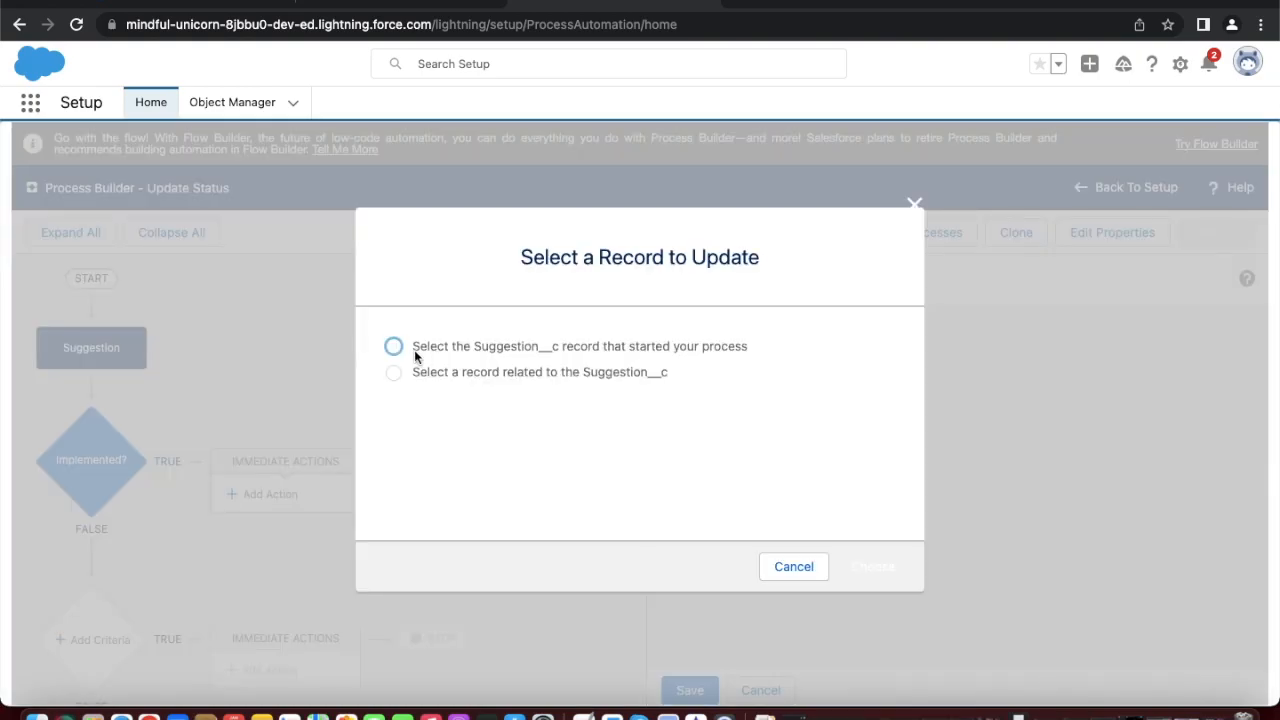
click(413, 347)
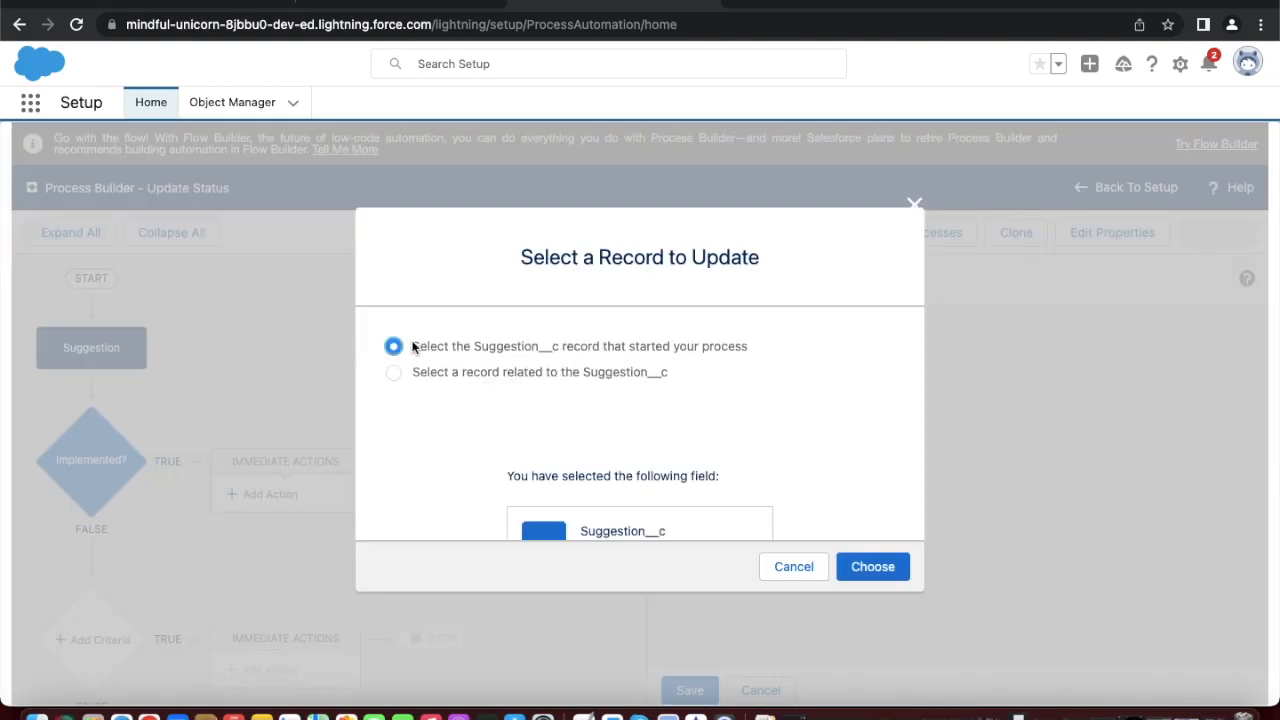
scroll(700, 470, down, 2)
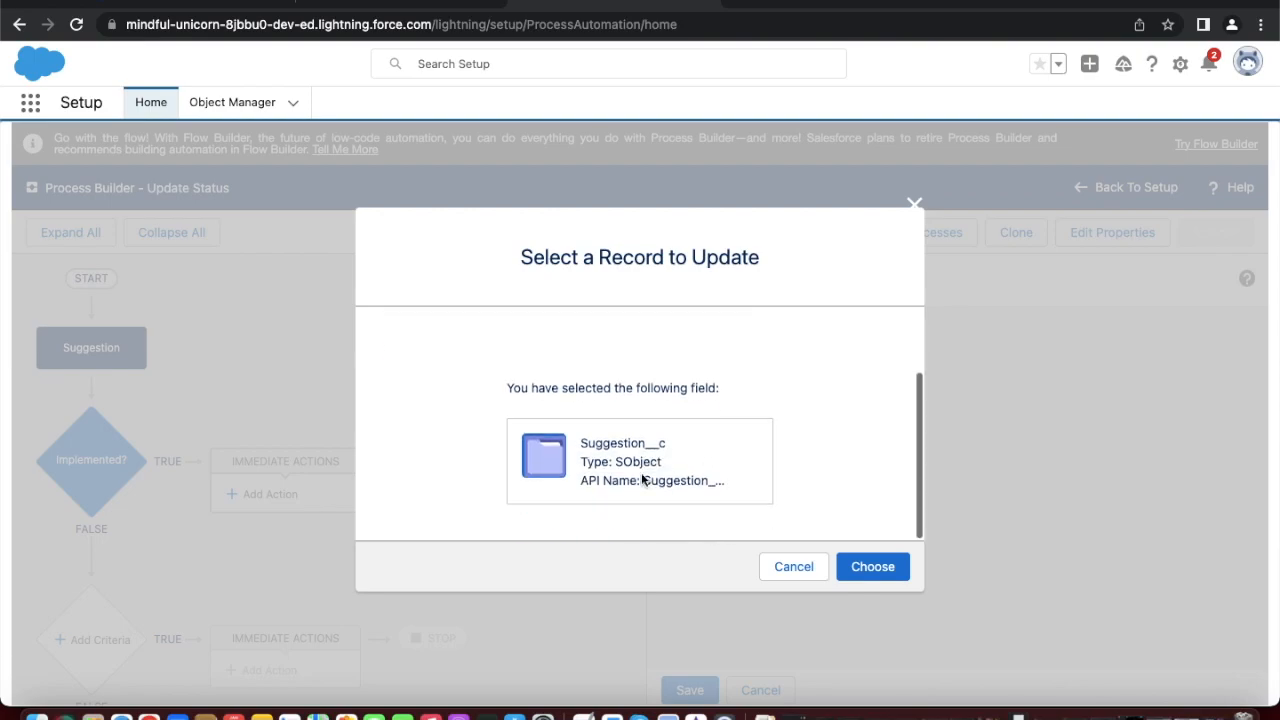
click(870, 566)
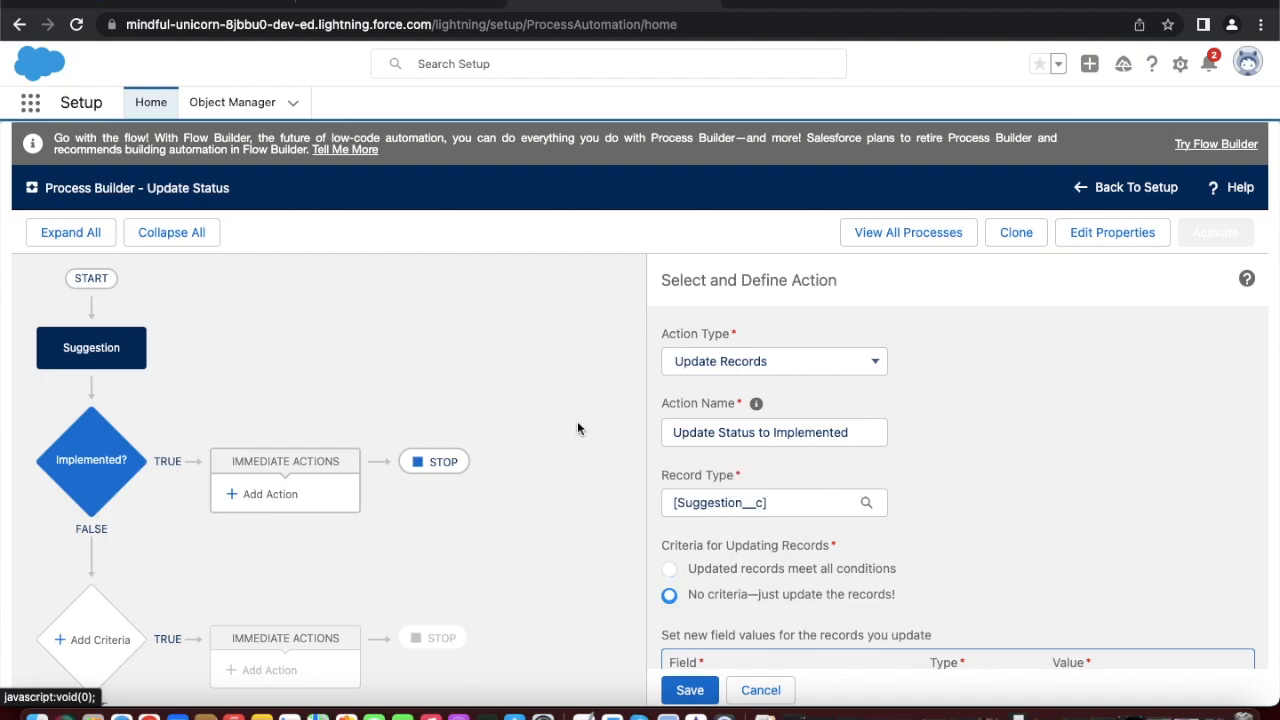
- Compare Trailhead's instructions for the update criteria and new field value with the action's remaining settings
click(192, 2)
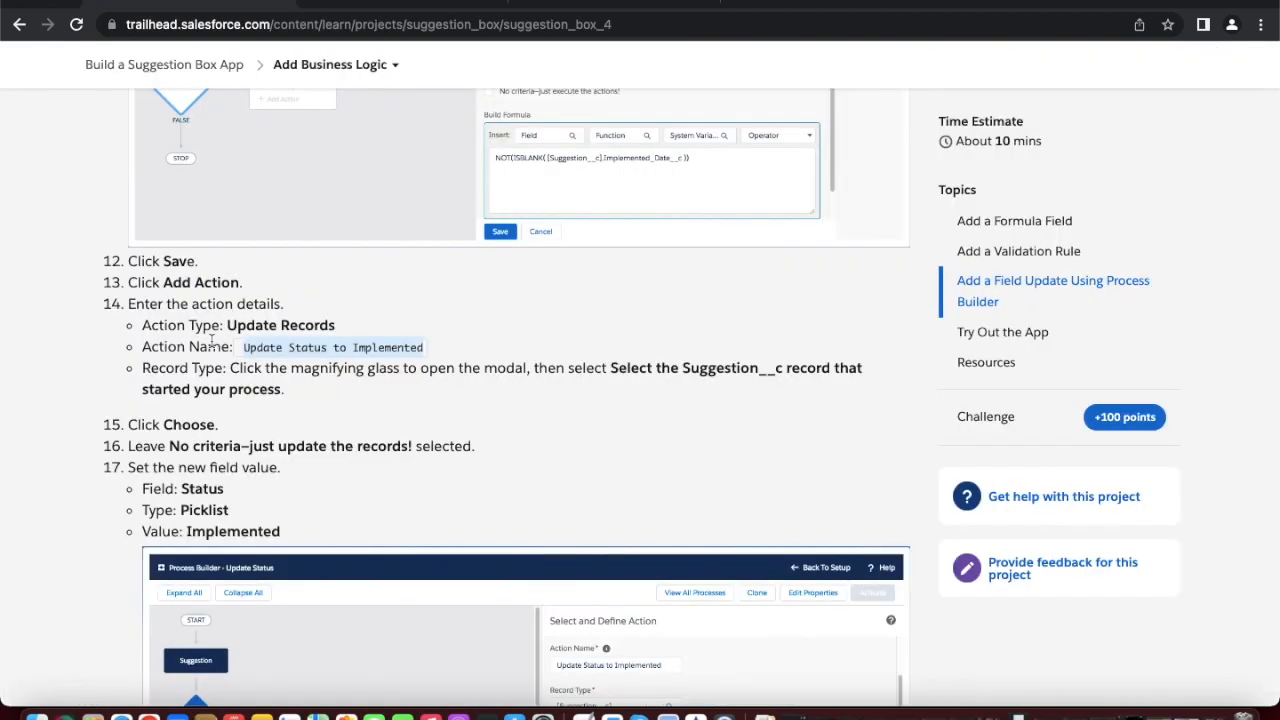
scroll(218, 411, down, 1)
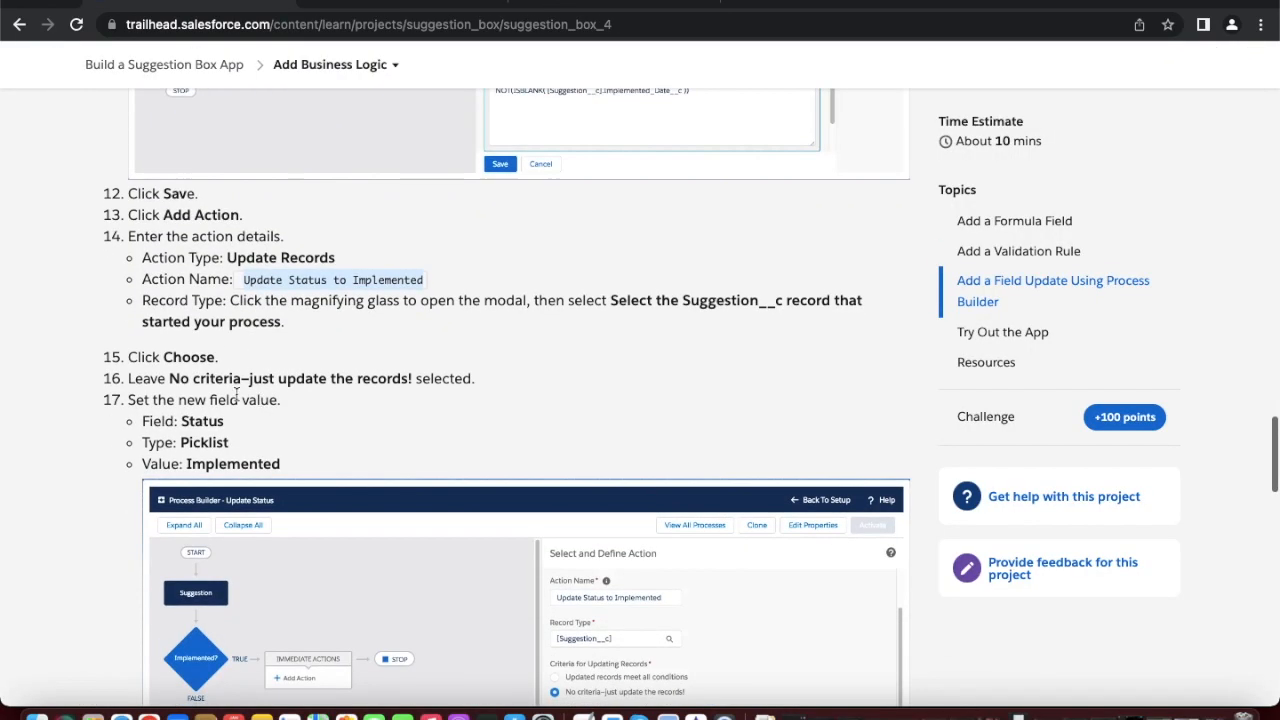
click(596, 3)
scroll(791, 444, down, 2)
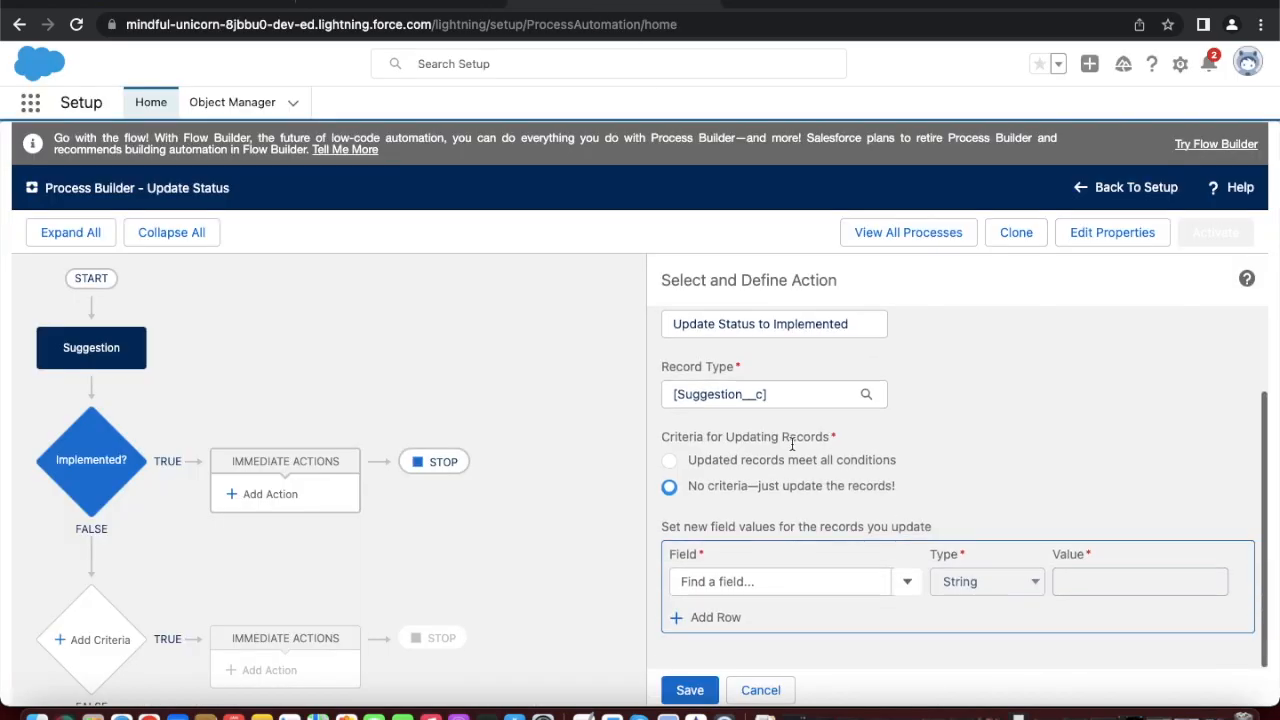
click(244, 5)
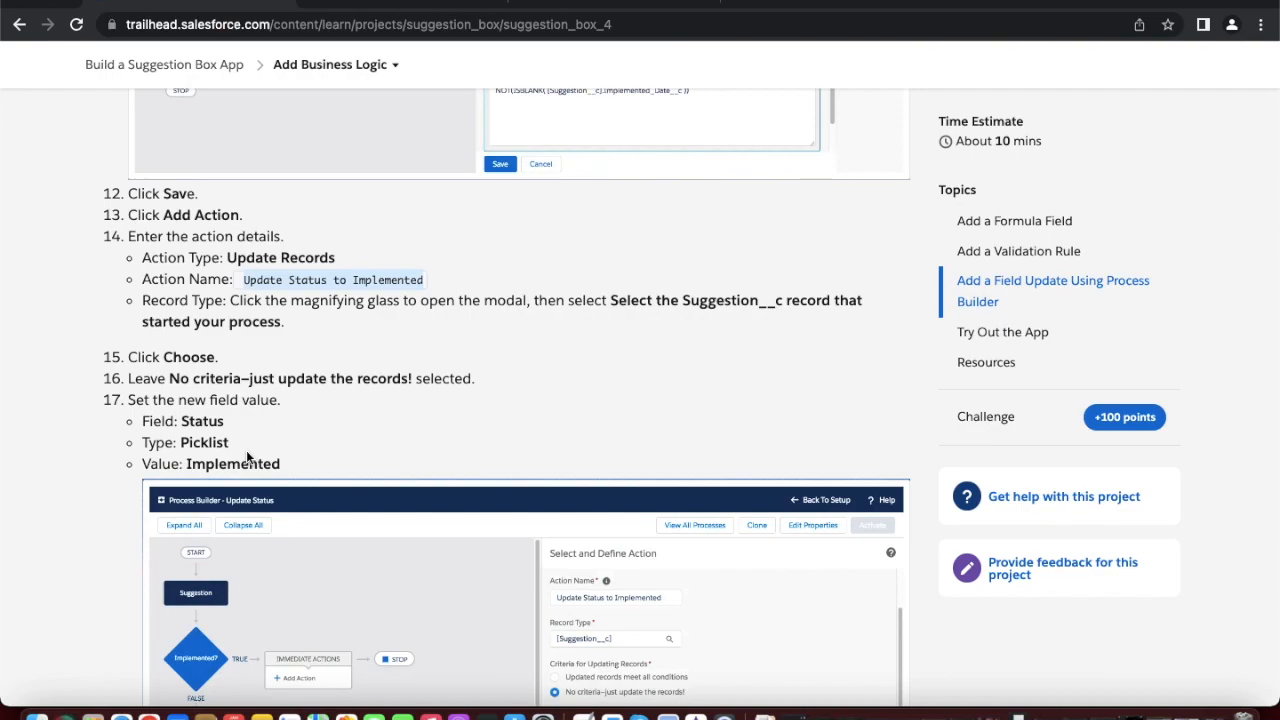
scroll(246, 450, down, 2)
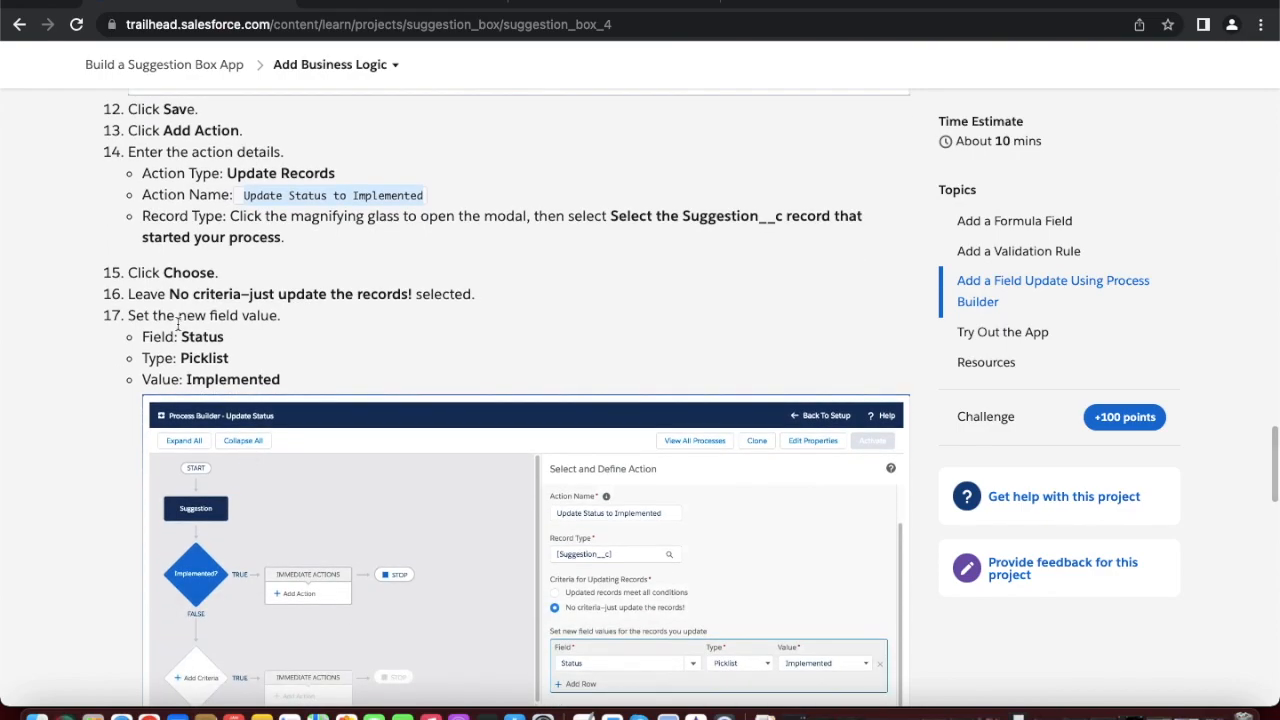
scroll(238, 352, down, 1)
scroll(238, 353, down, 1)
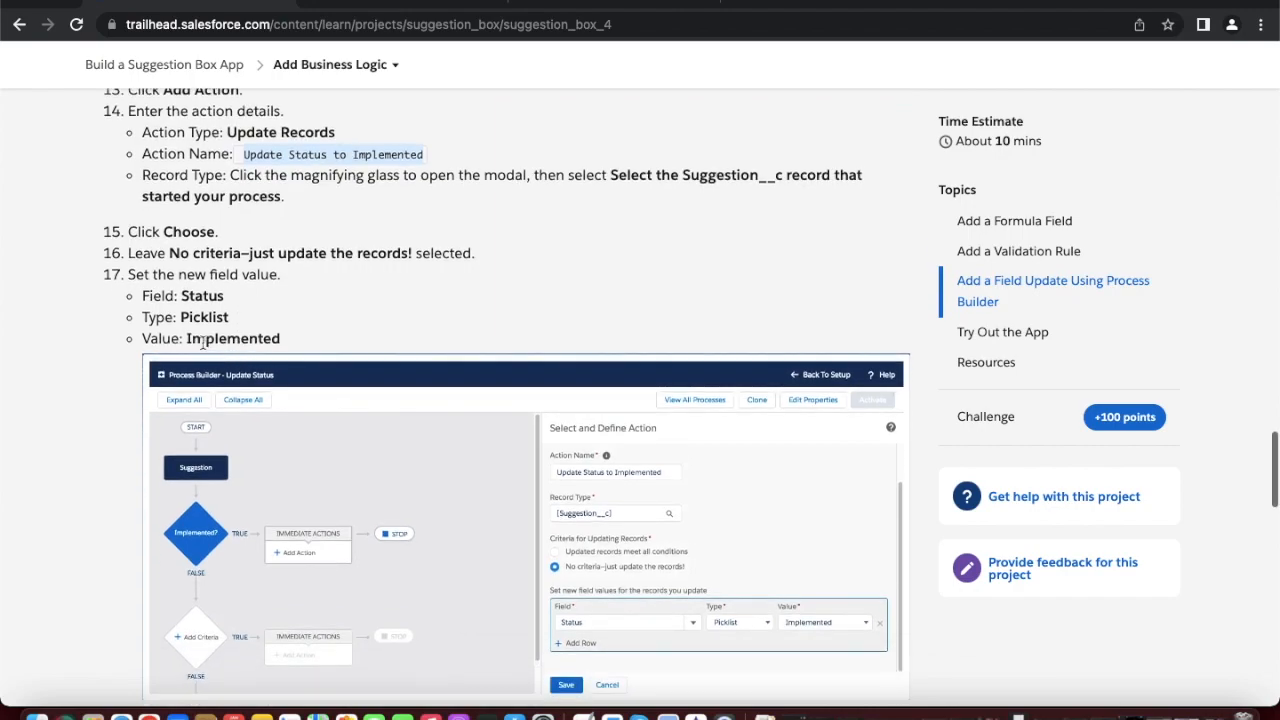
- Add a new field value to the action: field Status, type Picklist, value Implemented
click(634, 1)
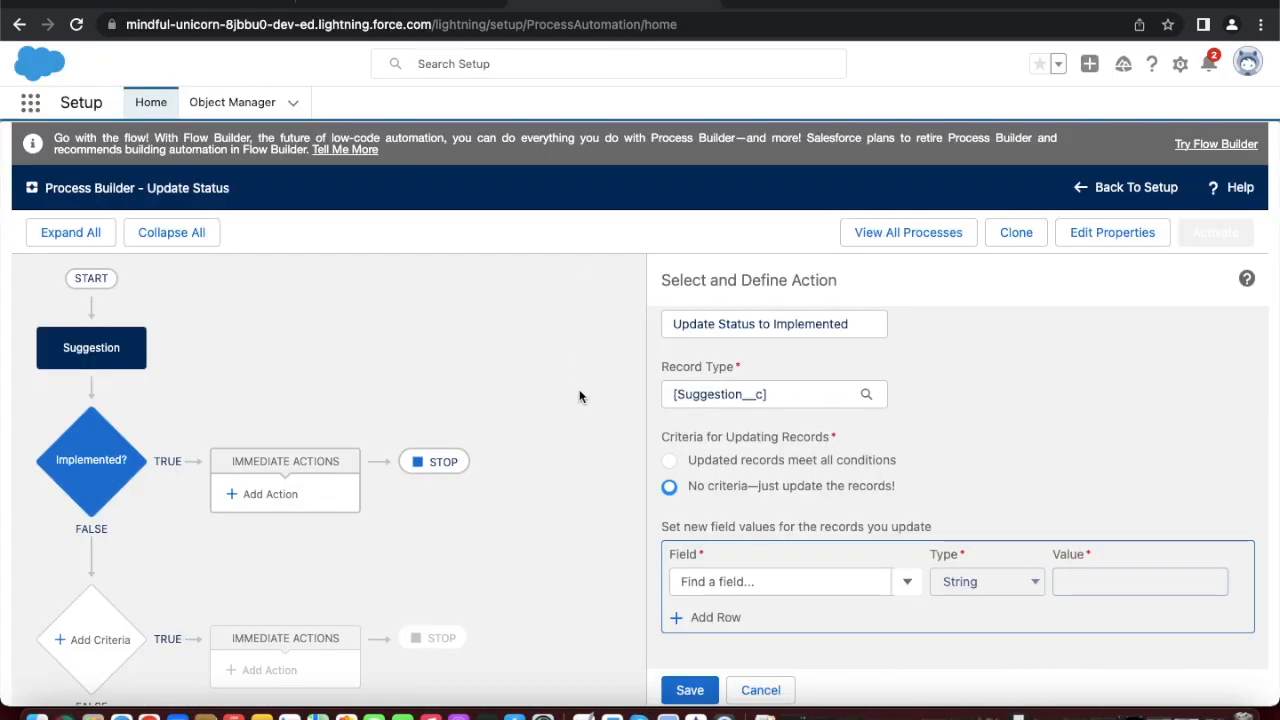
scroll(579, 397, down, 2)
click(757, 582)
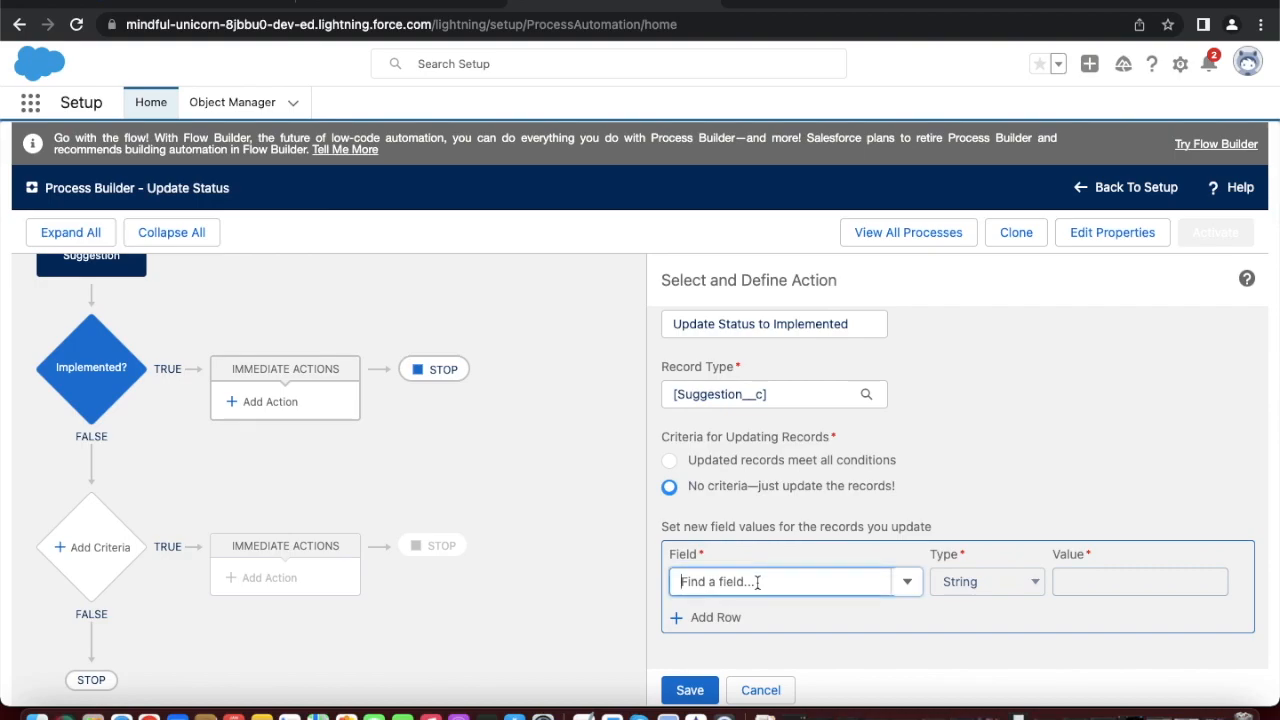
text(sta)
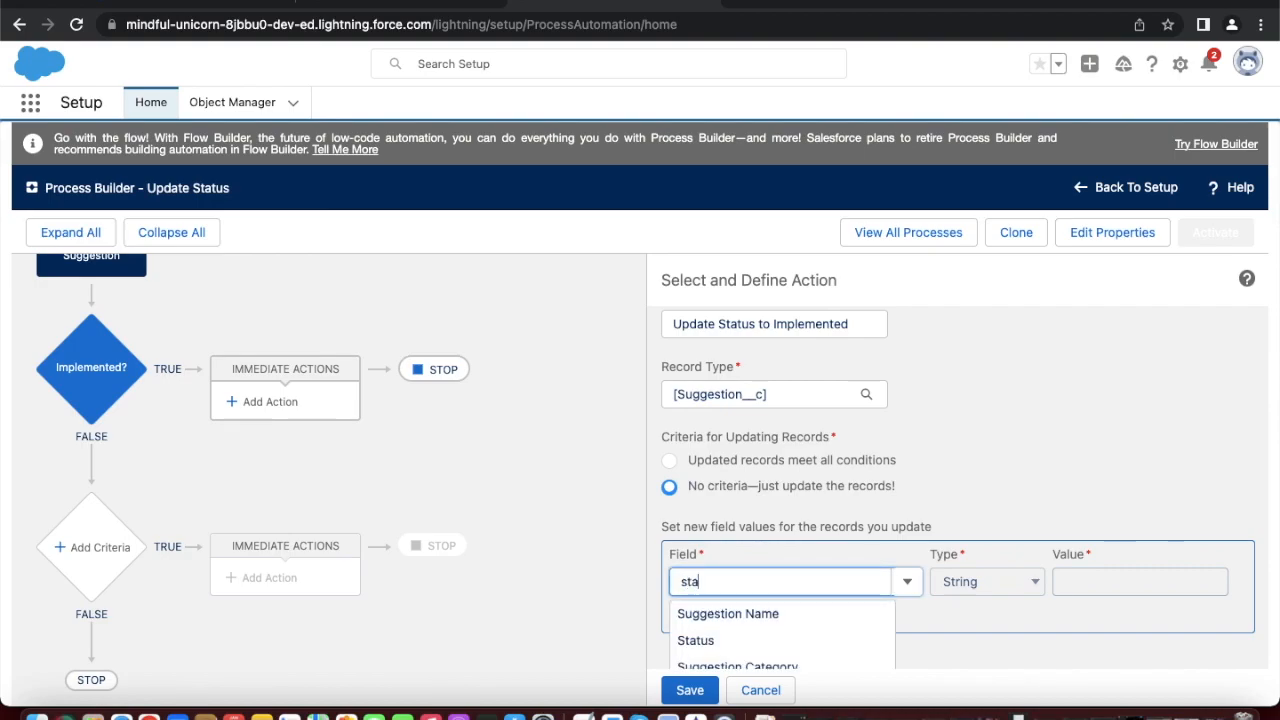
click(800, 620)
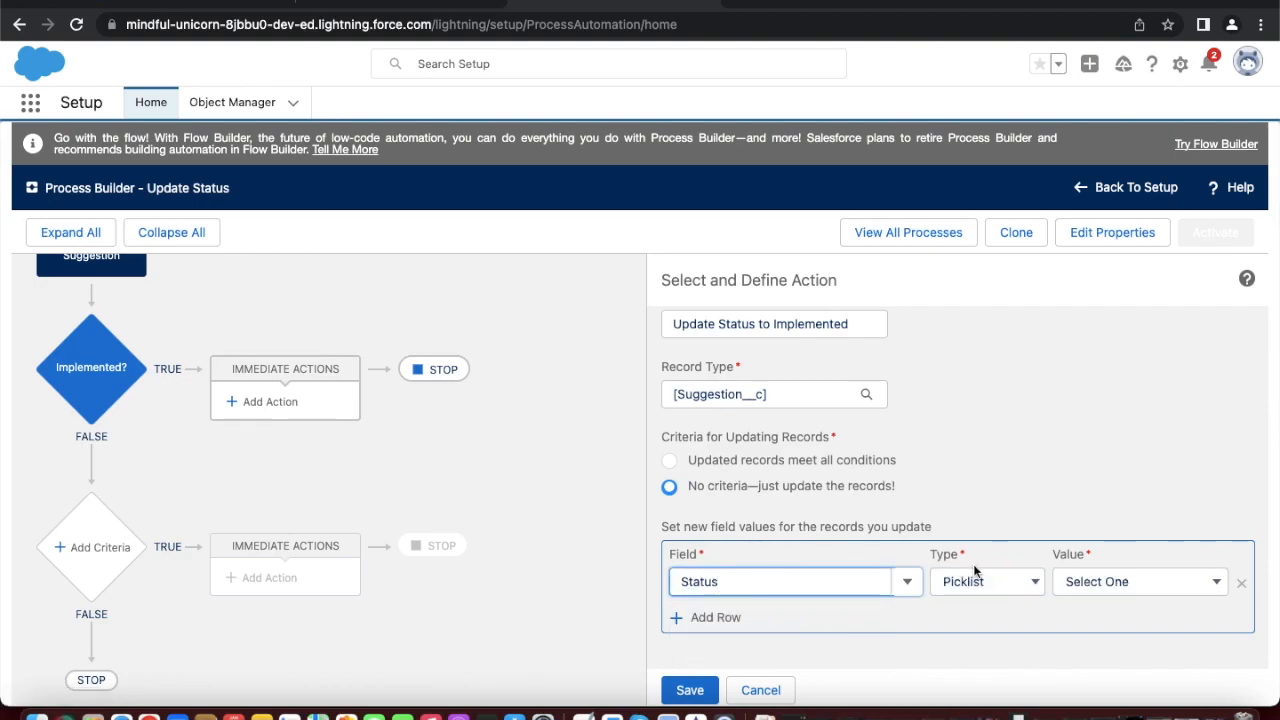
click(1086, 584)
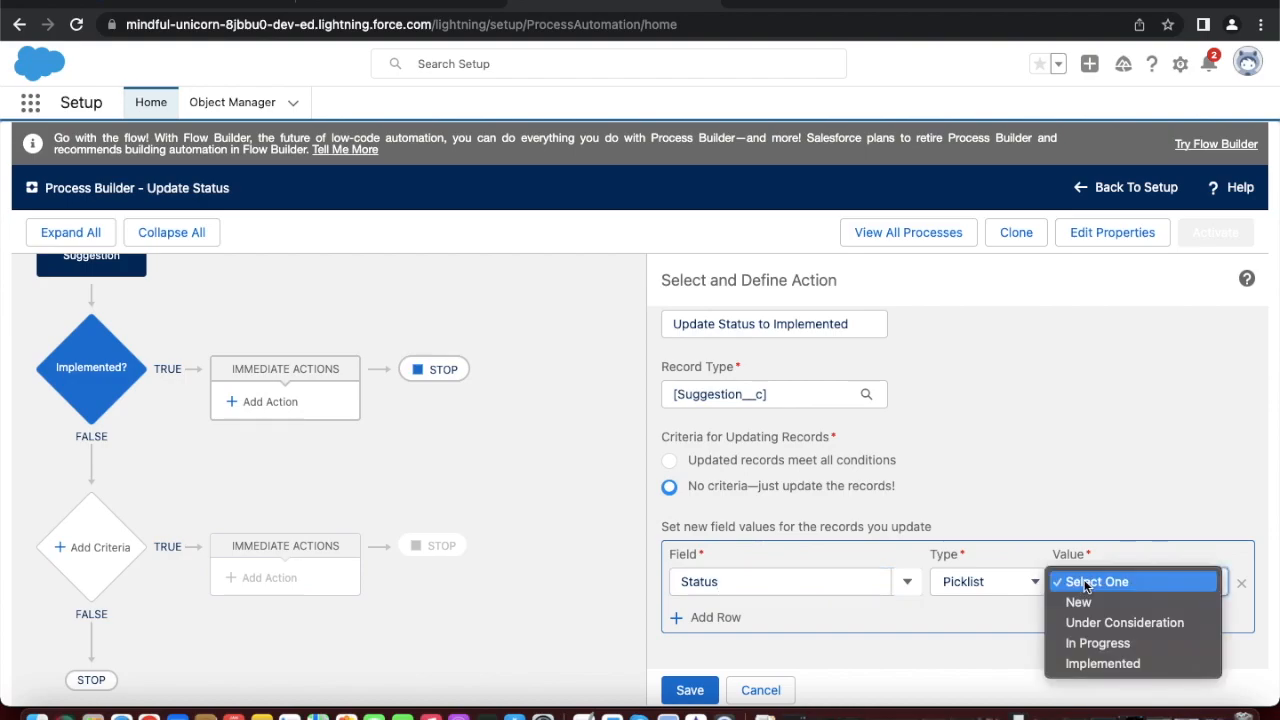
click(1099, 665)
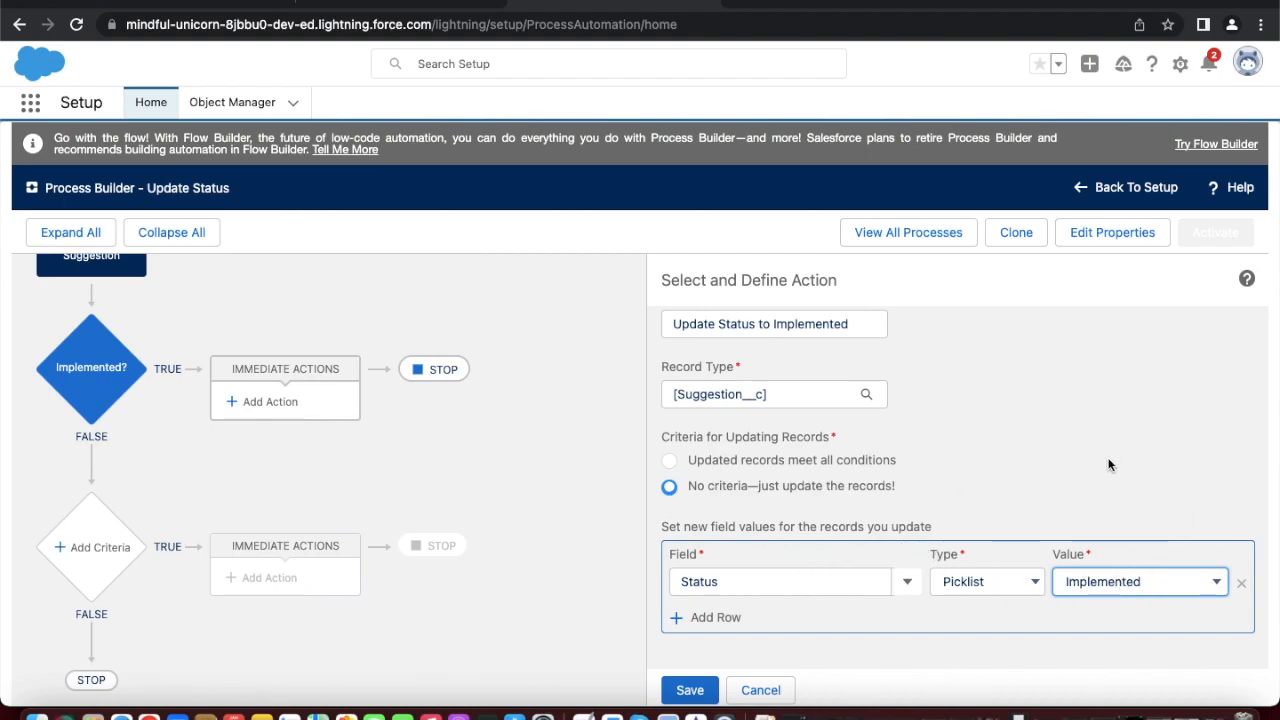
- Check Trailhead's next instructions and save the Update Status to Implemented action
click(226, 5)
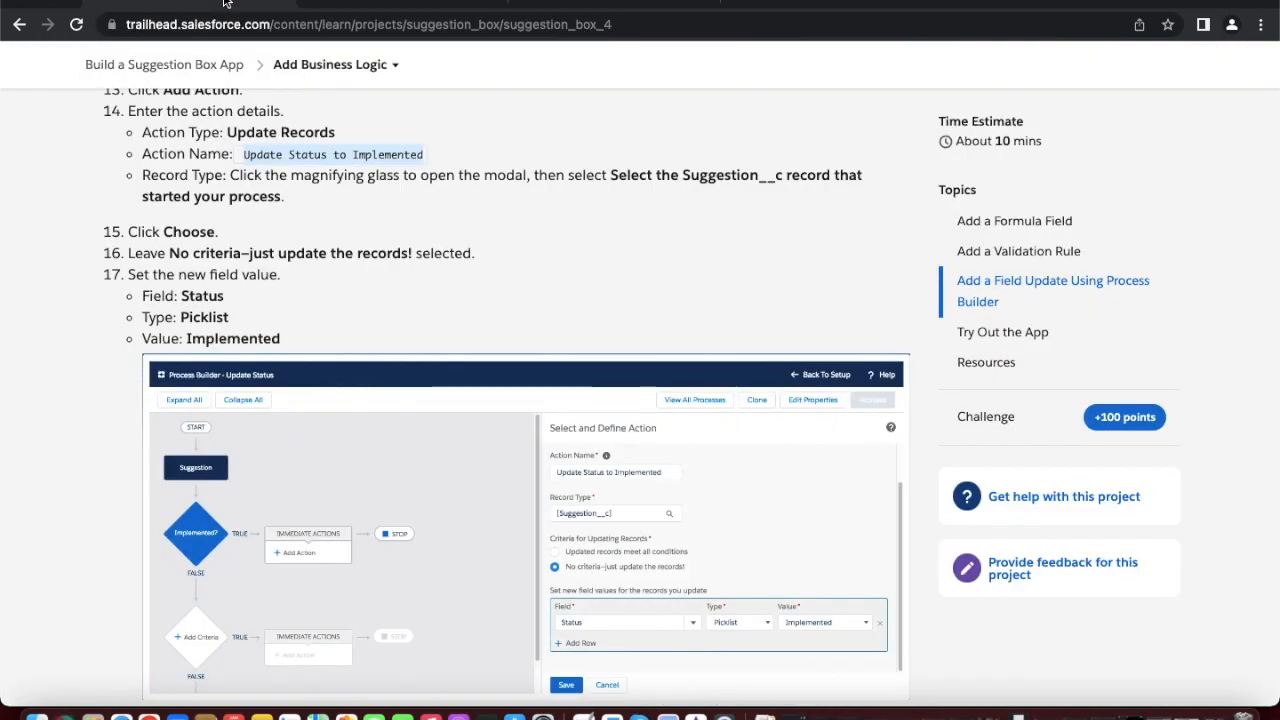
scroll(257, 387, down, 4)
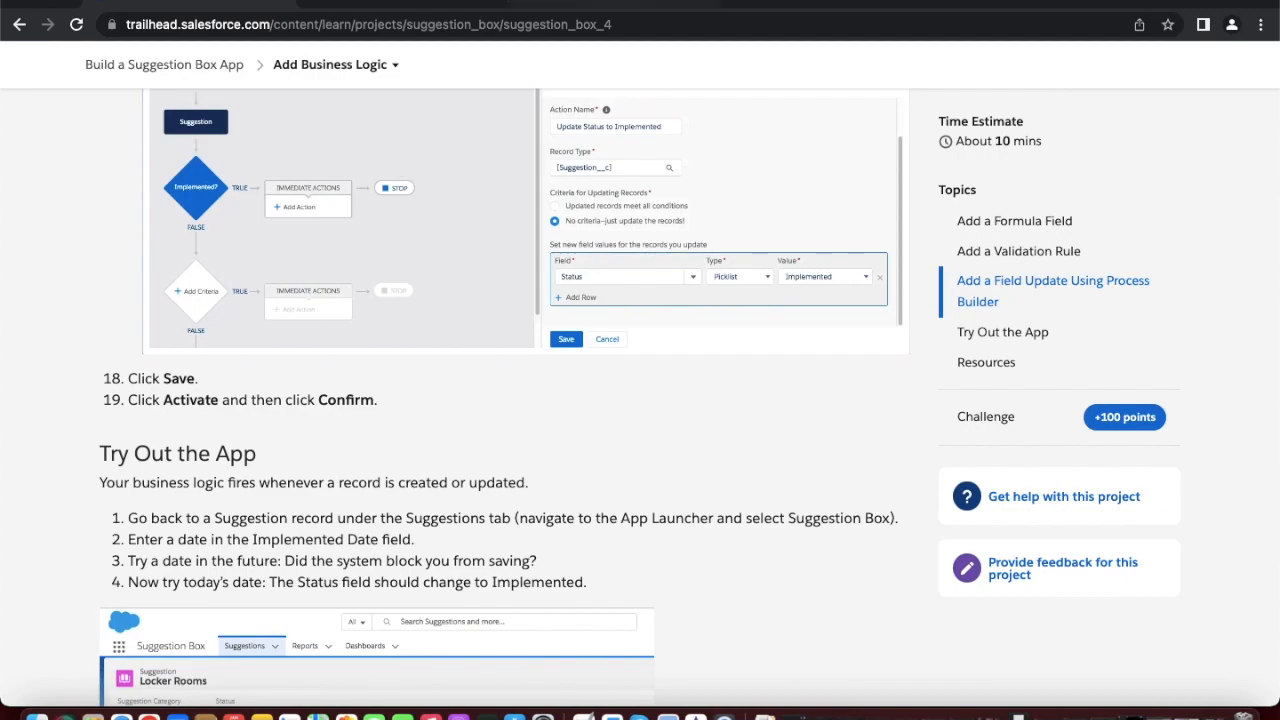
click(600, 4)
click(697, 691)
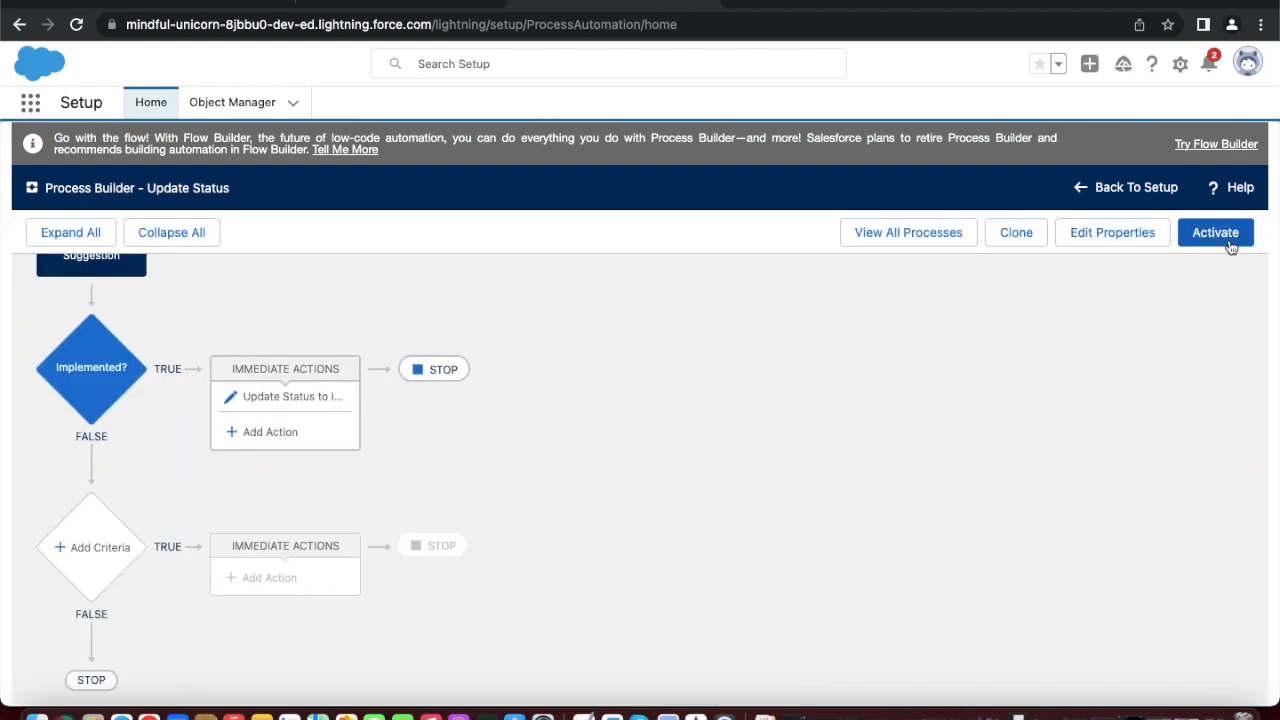
- Activate the Update Status process and confirm the activation
click(1226, 238)
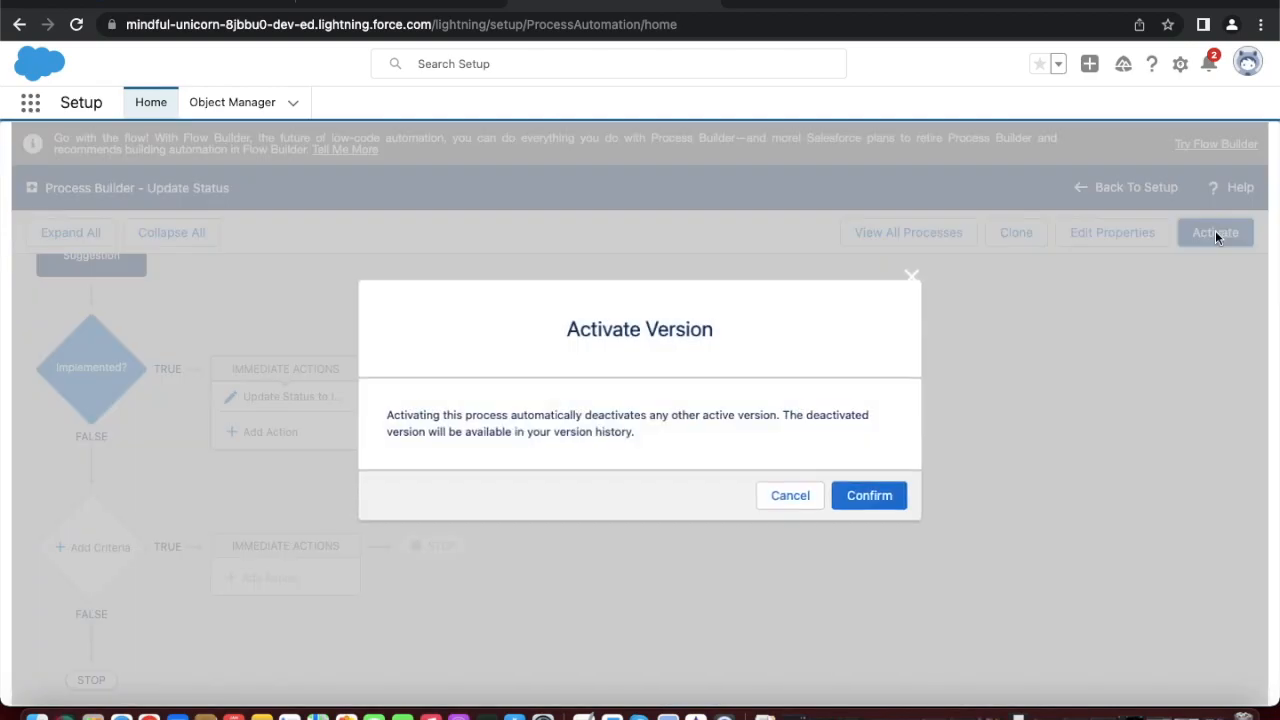
click(801, 495)
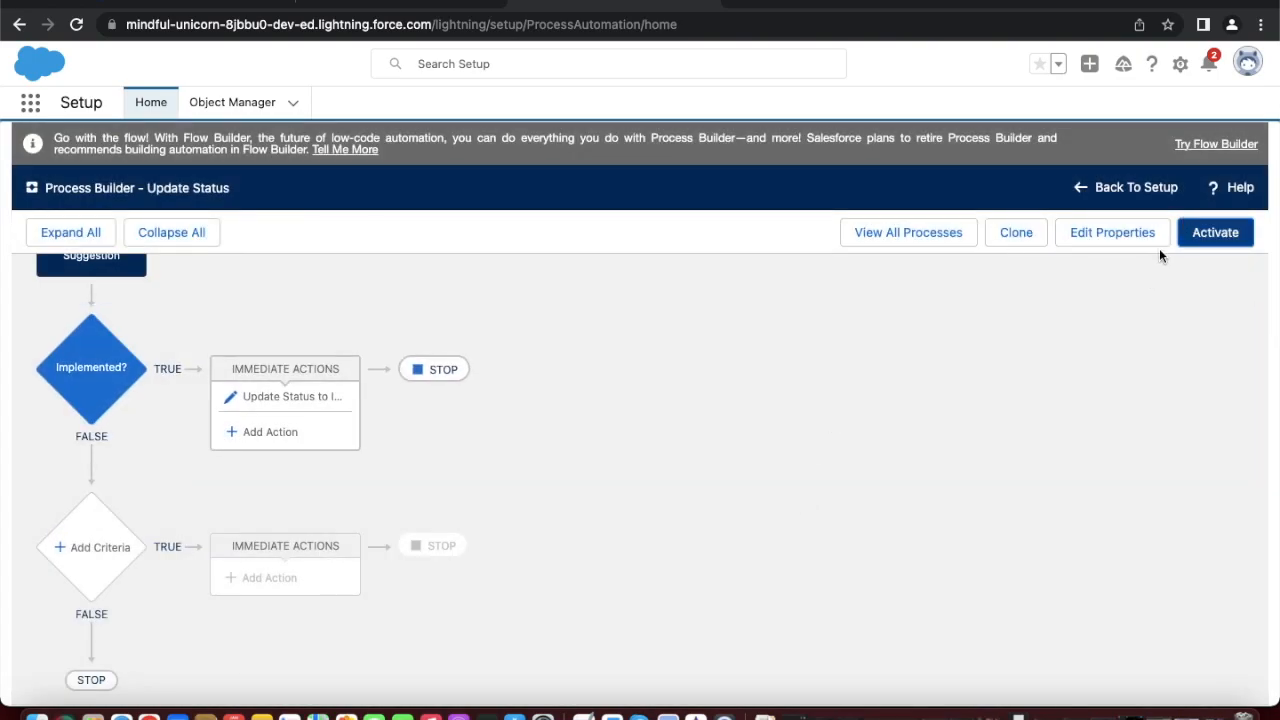
click(1218, 234)
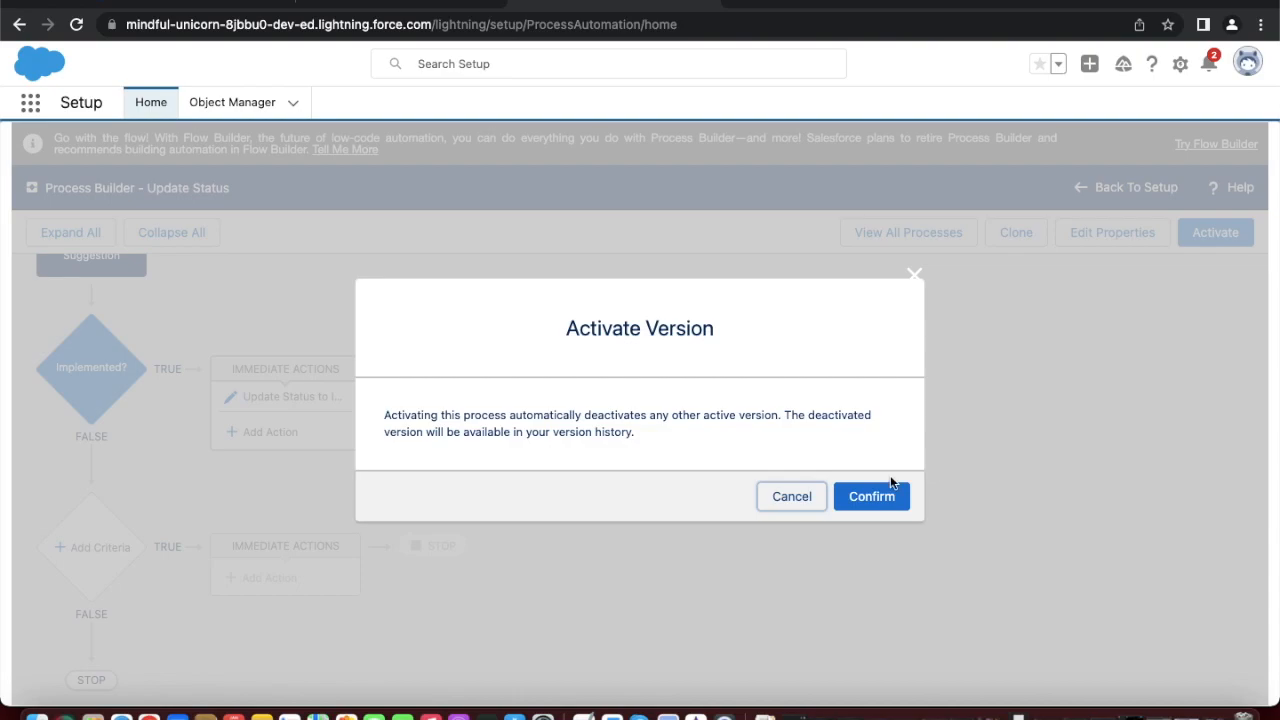
click(871, 496)
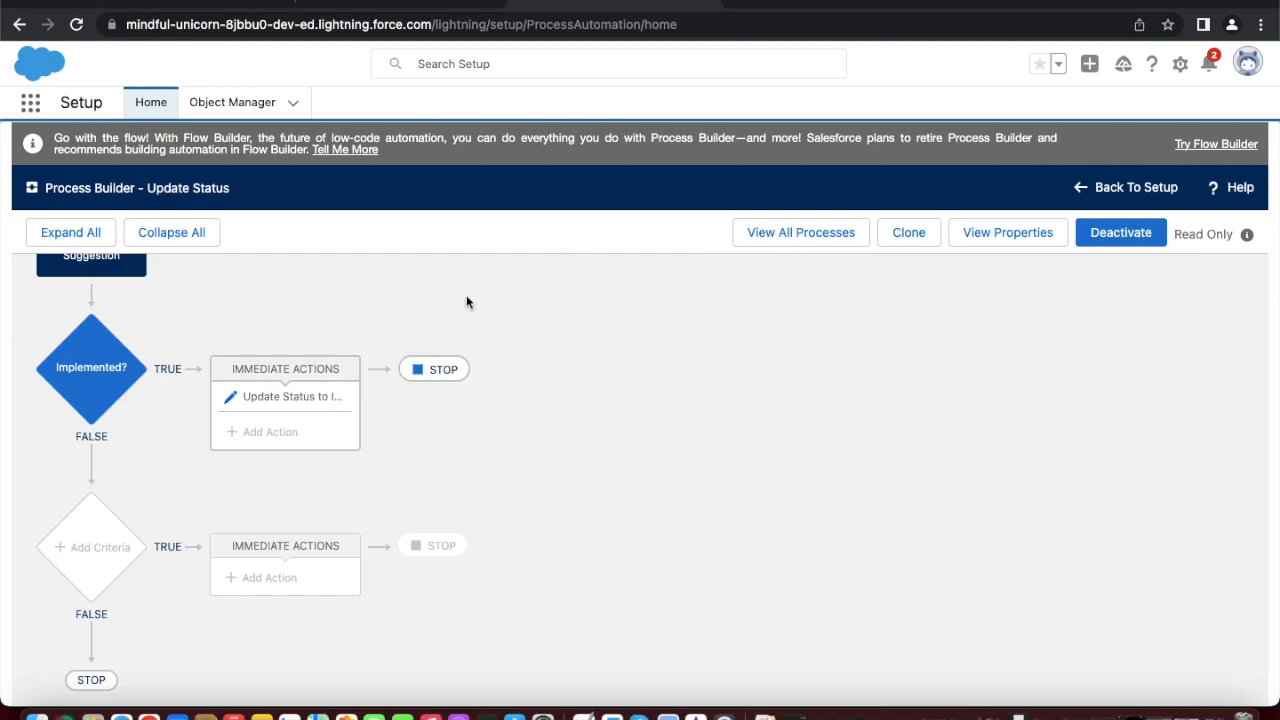
scroll(431, 328, up, 2)
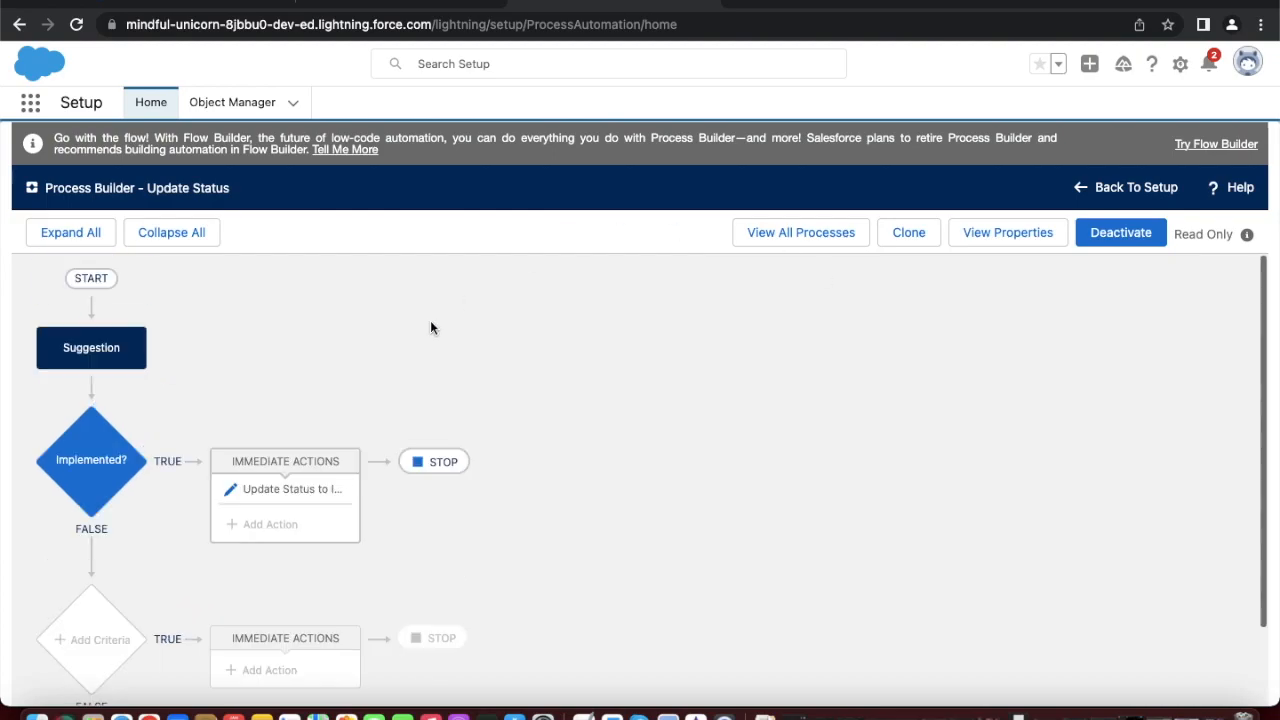
- Review Trailhead's Try Out the App instructions and reload the Suggestion Box app's recently viewed suggestions list
click(183, 3)
scroll(421, 372, down, 2)
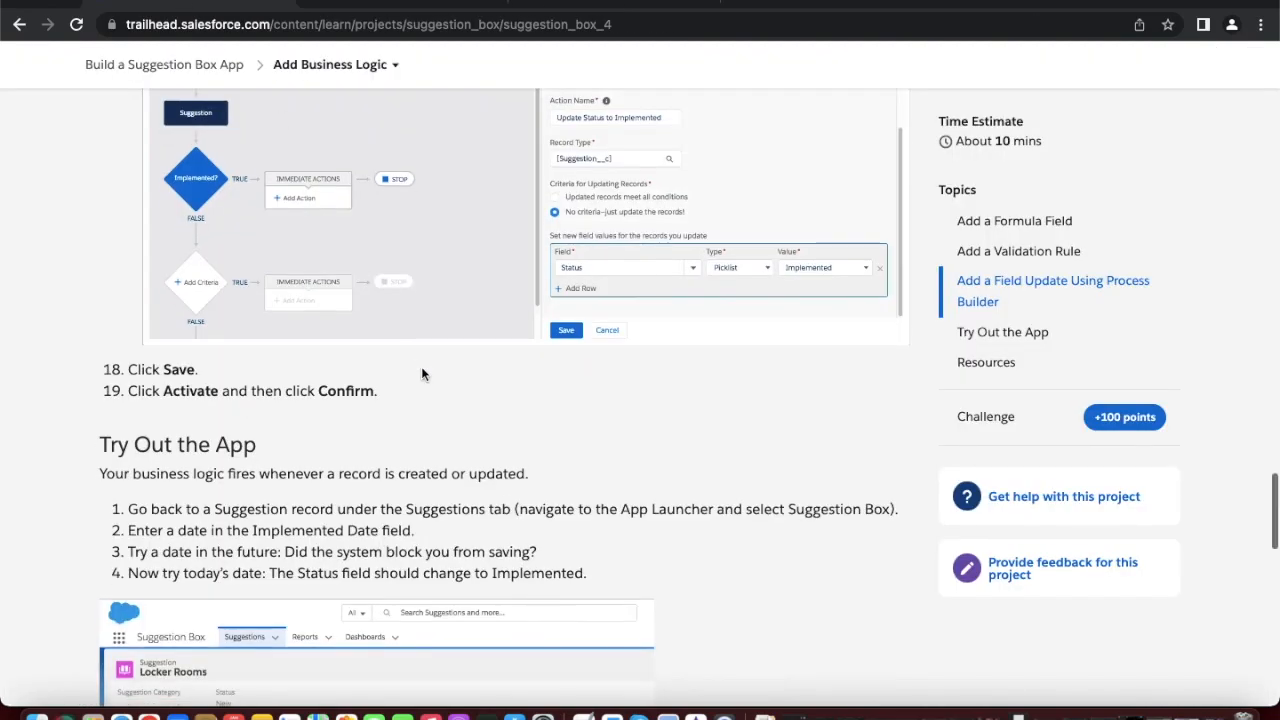
scroll(421, 366, down, 2)
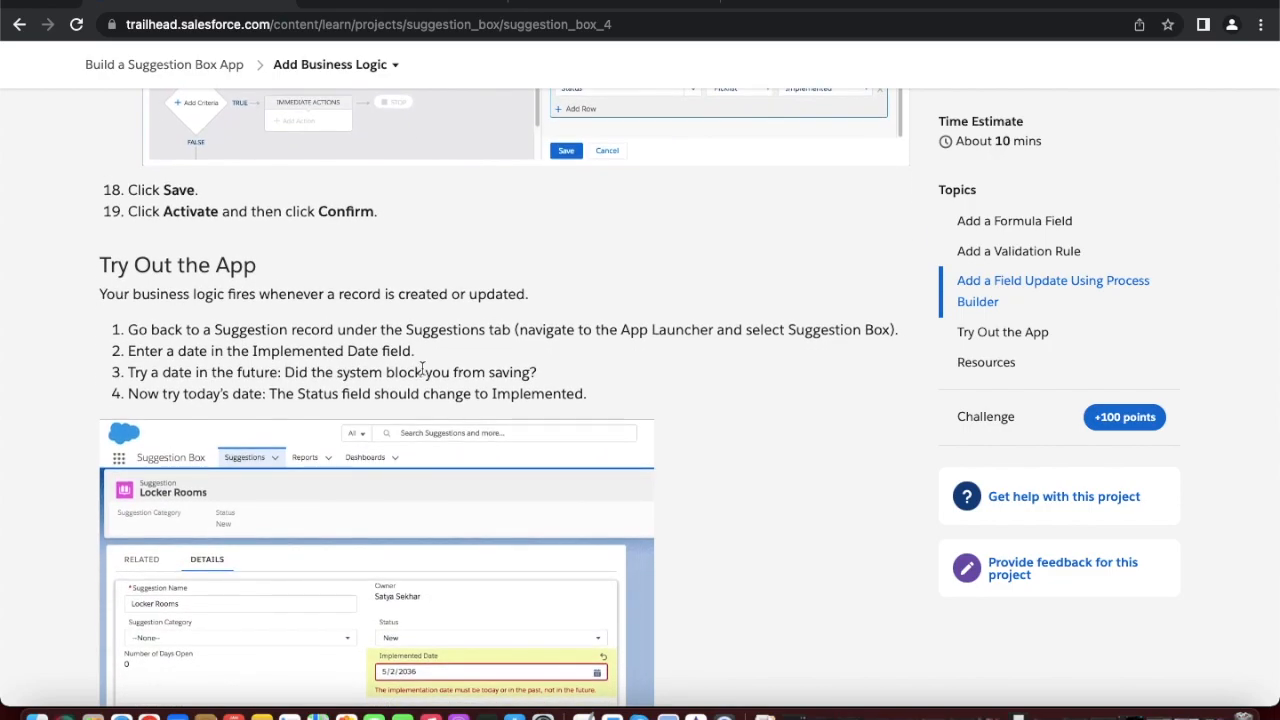
scroll(454, 374, up, 20)
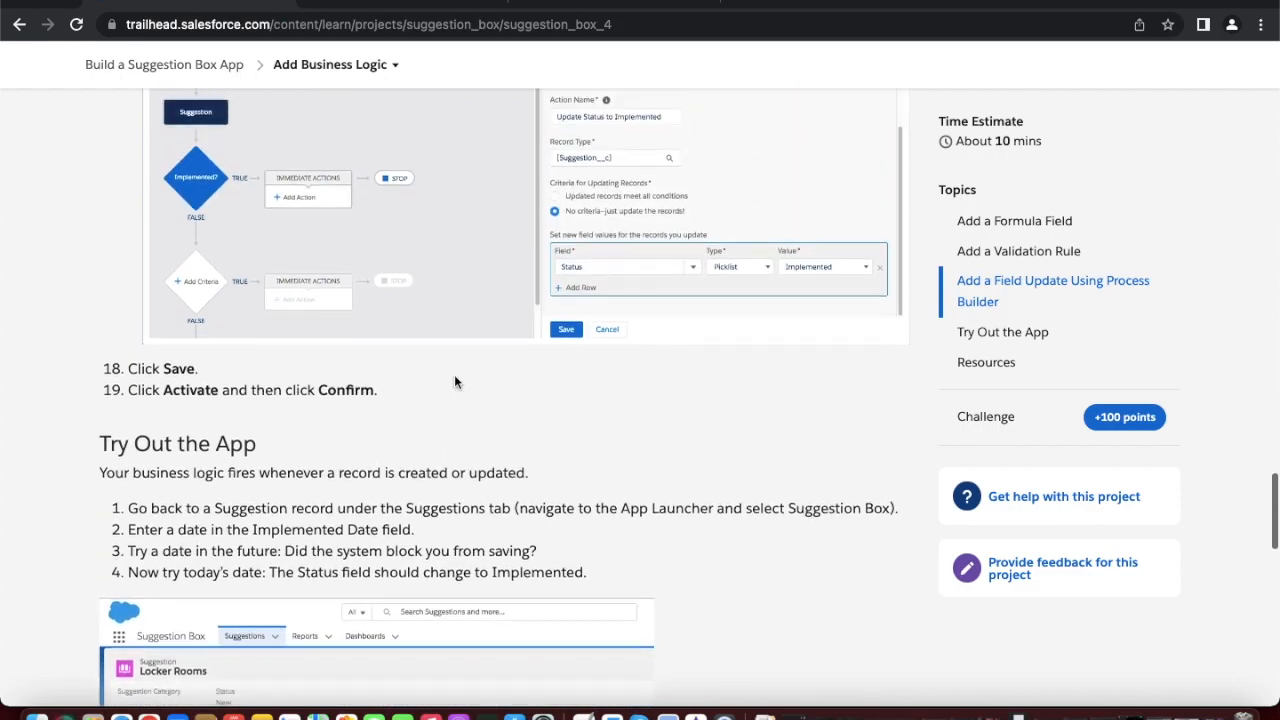
scroll(454, 376, up, 10)
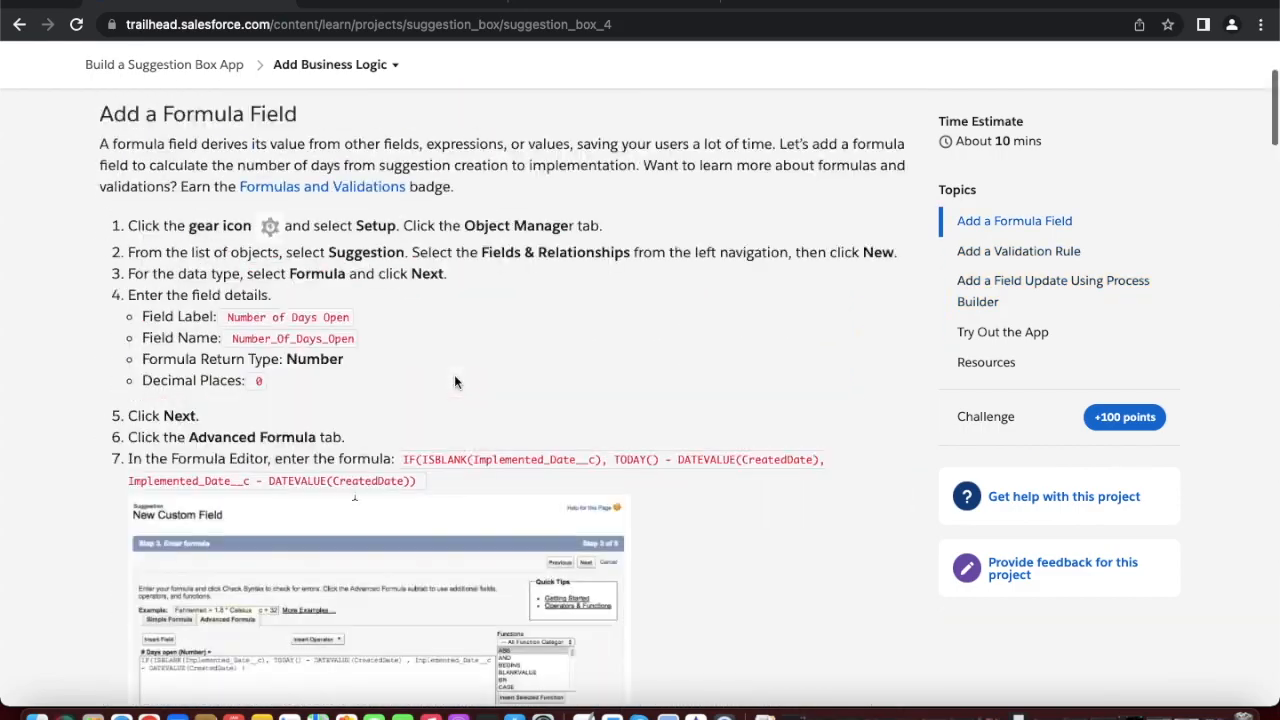
click(347, 2)
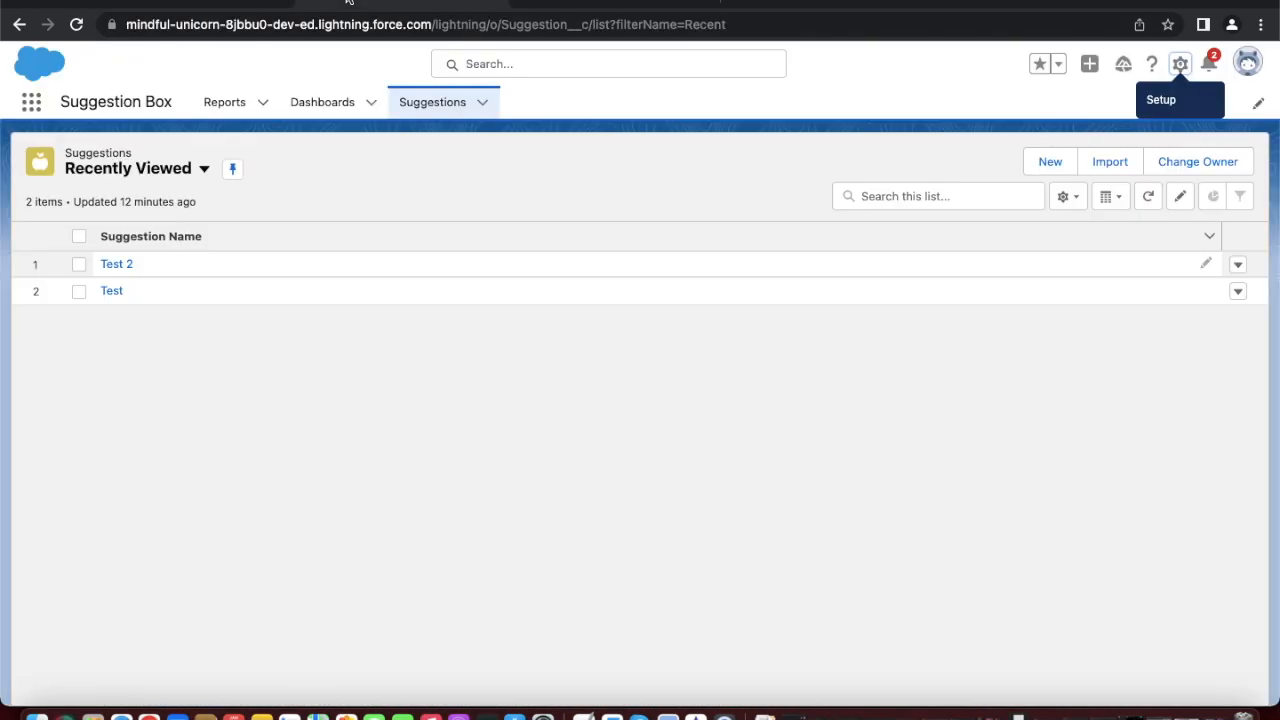
click(76, 24)
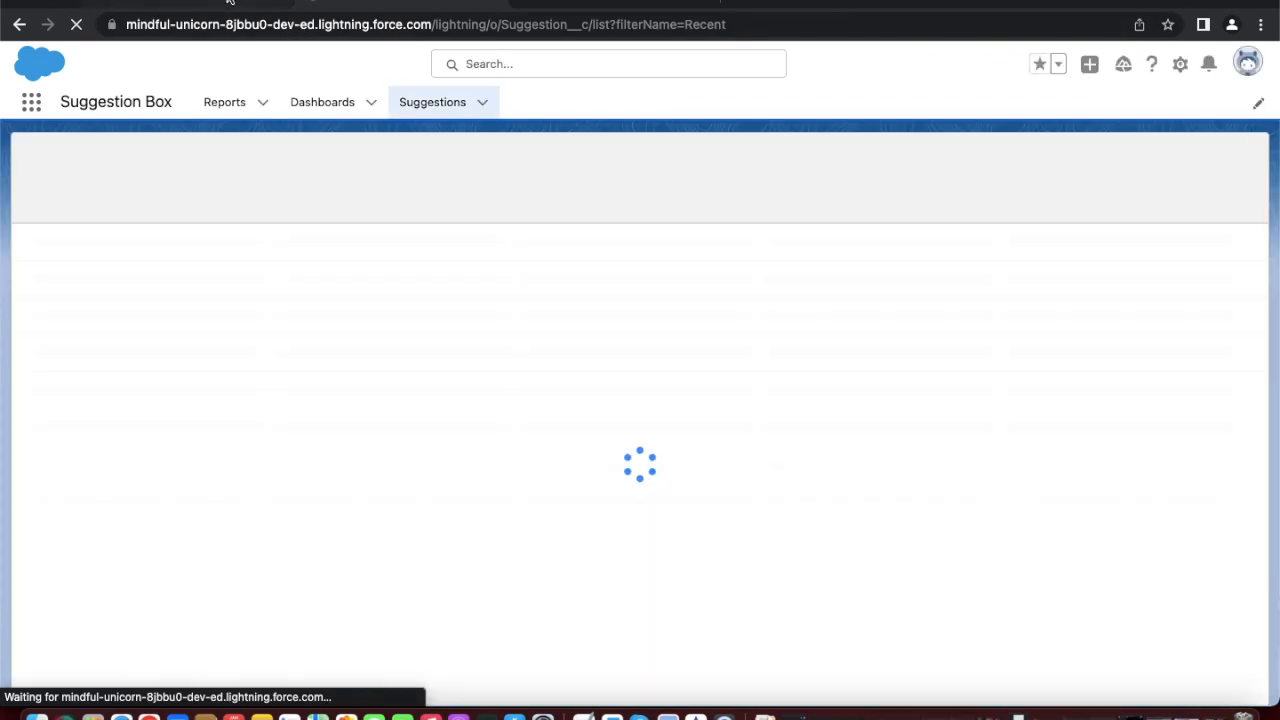
- Recheck Trailhead's instructions for testing the Implemented Date and open the Test 2 suggestion record's details
click(229, 1)
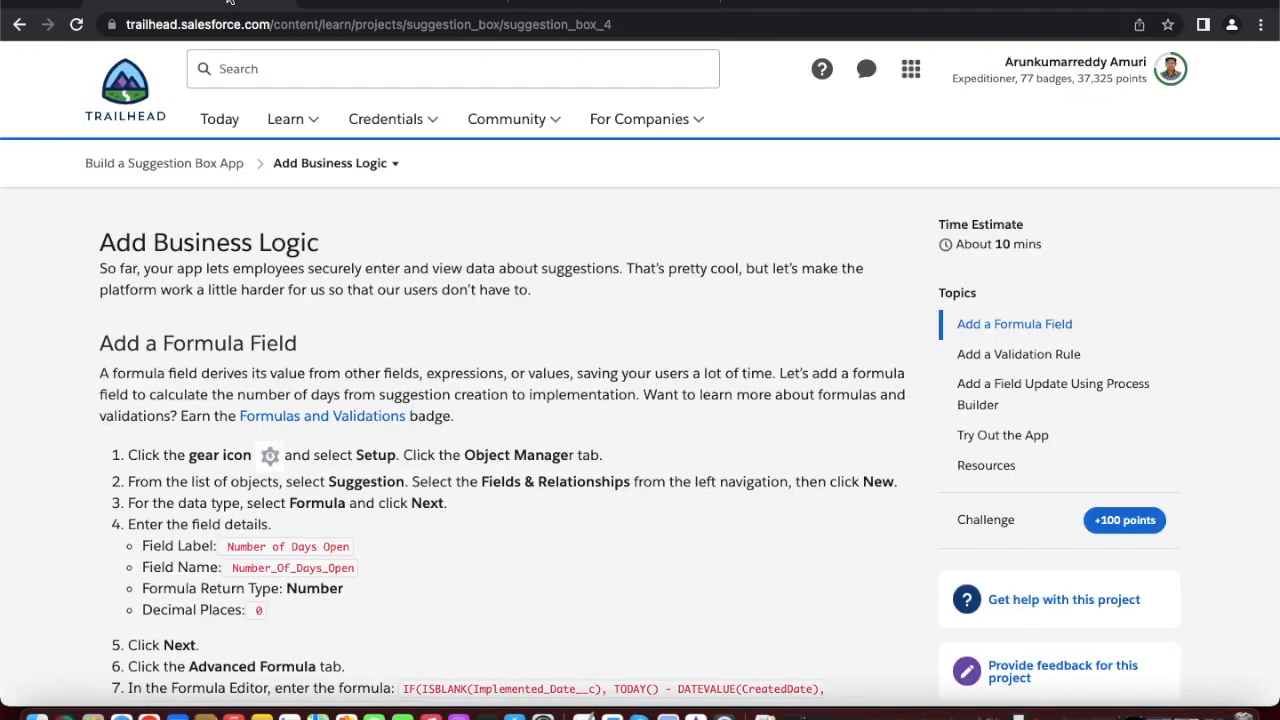
scroll(501, 549, down, 20)
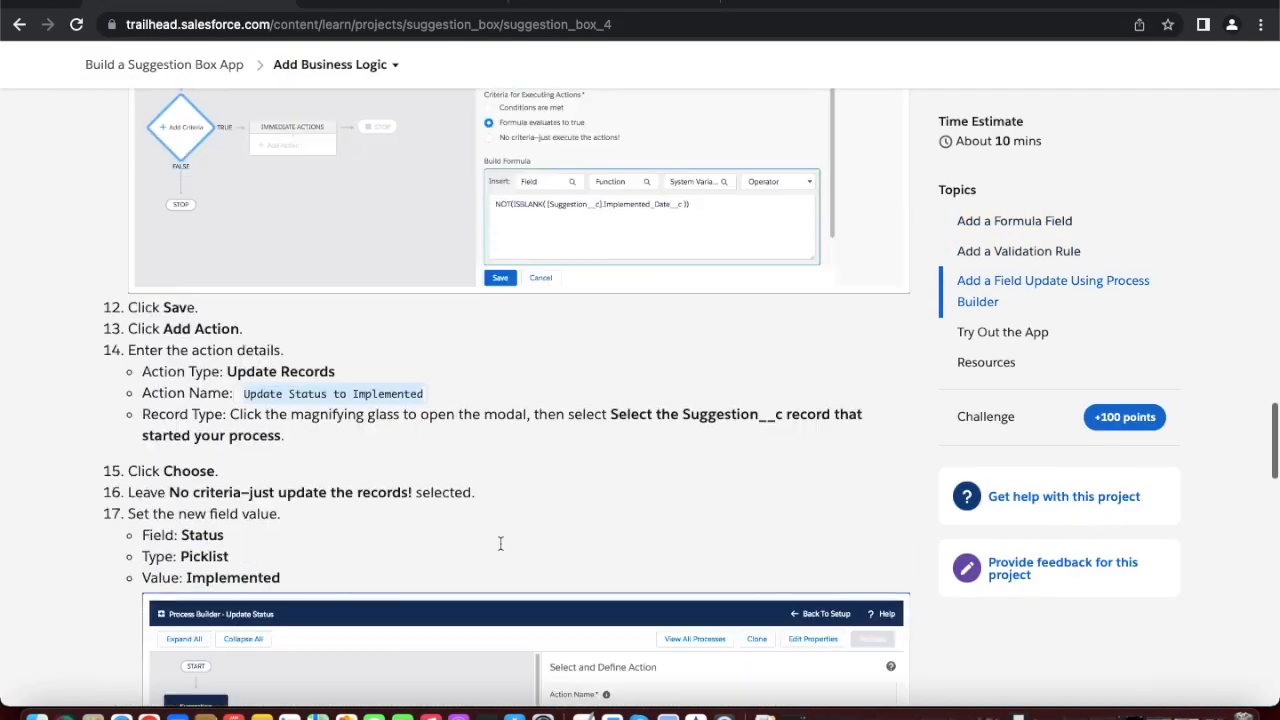
scroll(501, 549, down, 2)
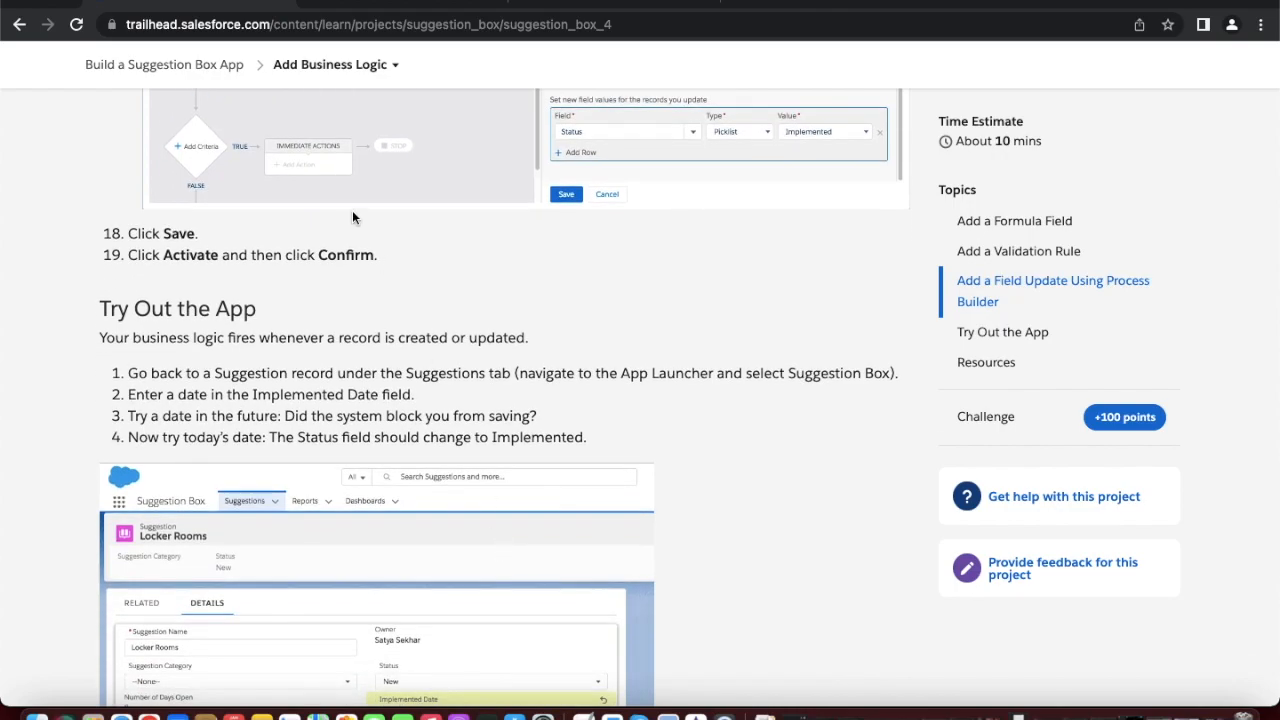
click(430, 2)
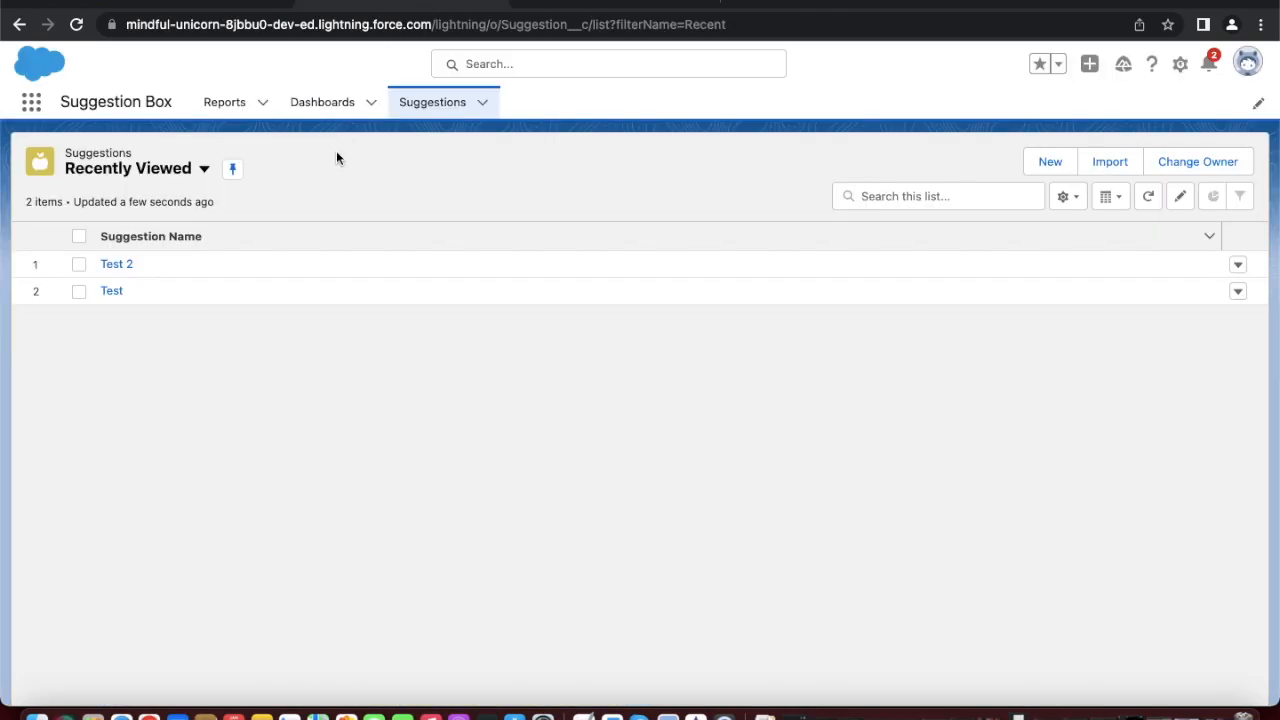
click(116, 266)
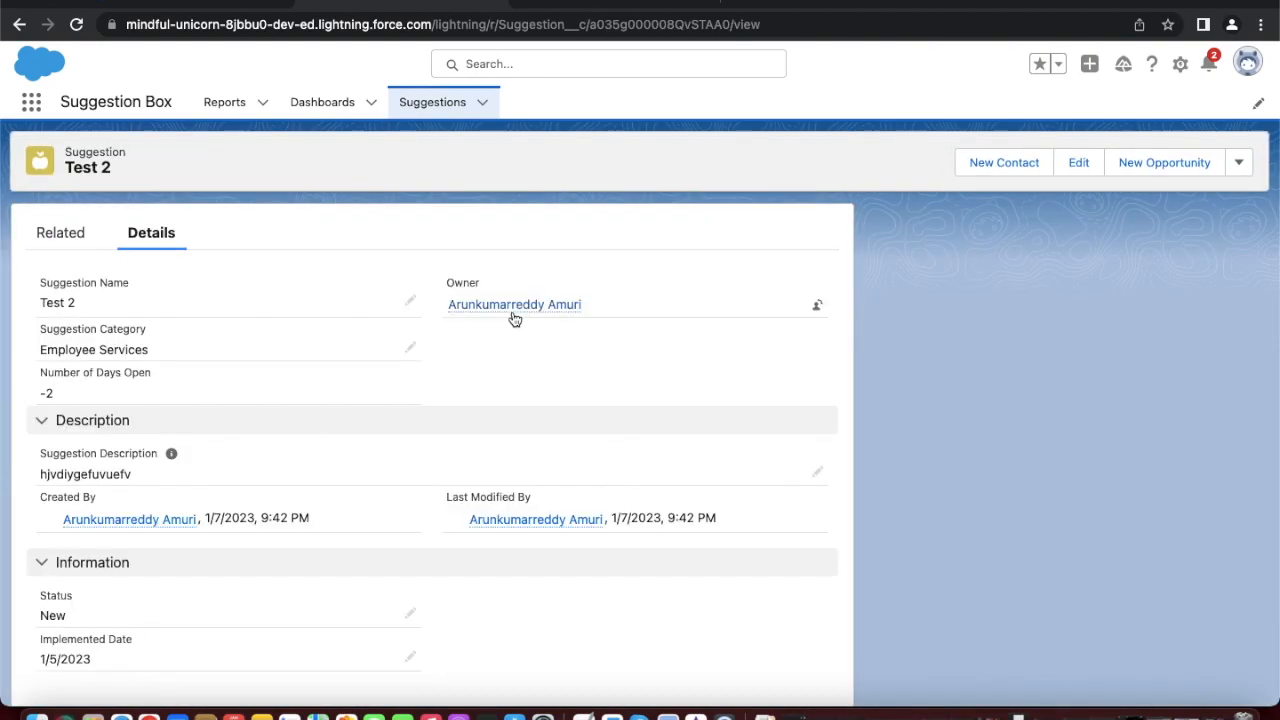
mouse_move(514, 318)
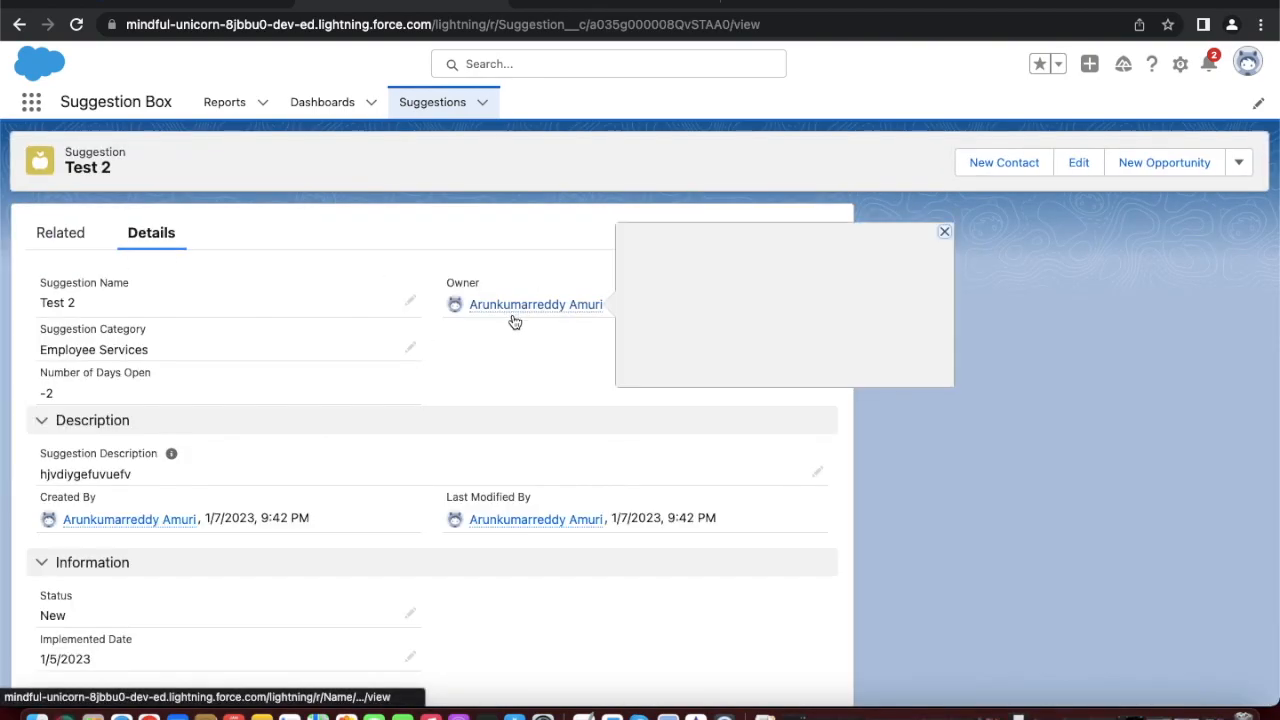
scroll(362, 440, down, 1)
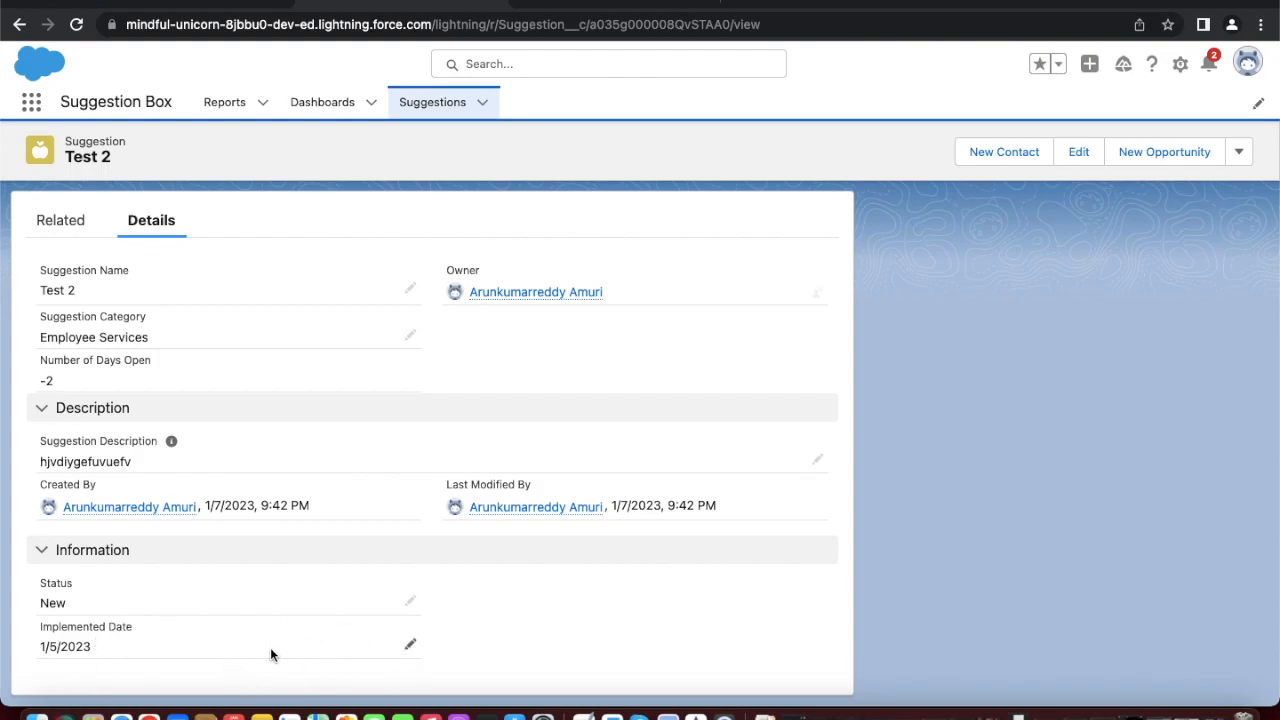
- Try to save the Test 2 suggestion with a future Implemented Date of 1/13/2023
click(410, 642)
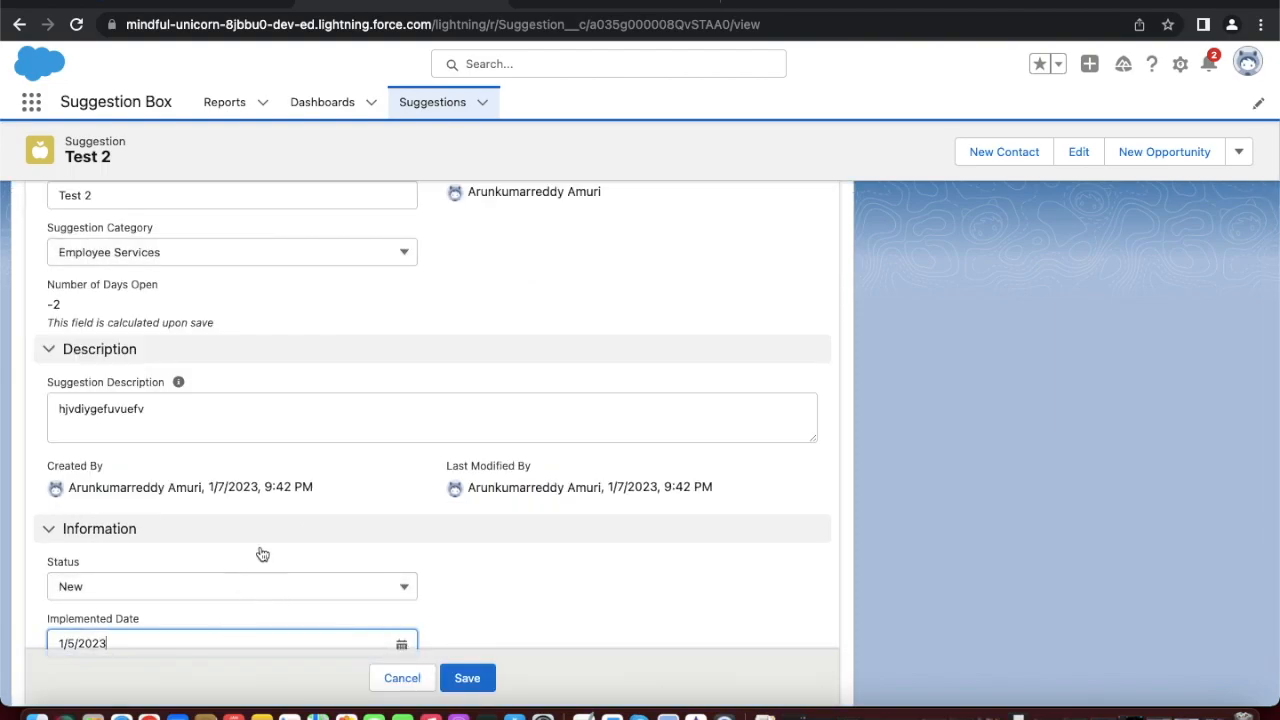
scroll(320, 523, down, 2)
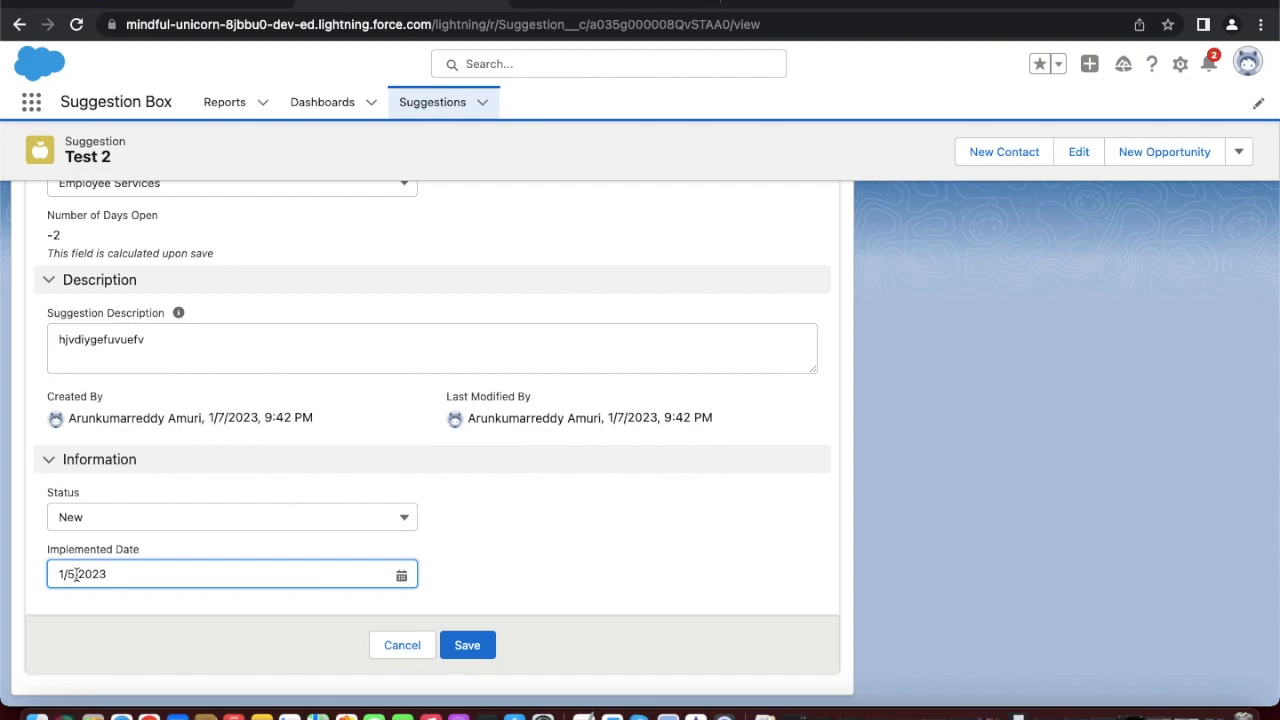
click(75, 574)
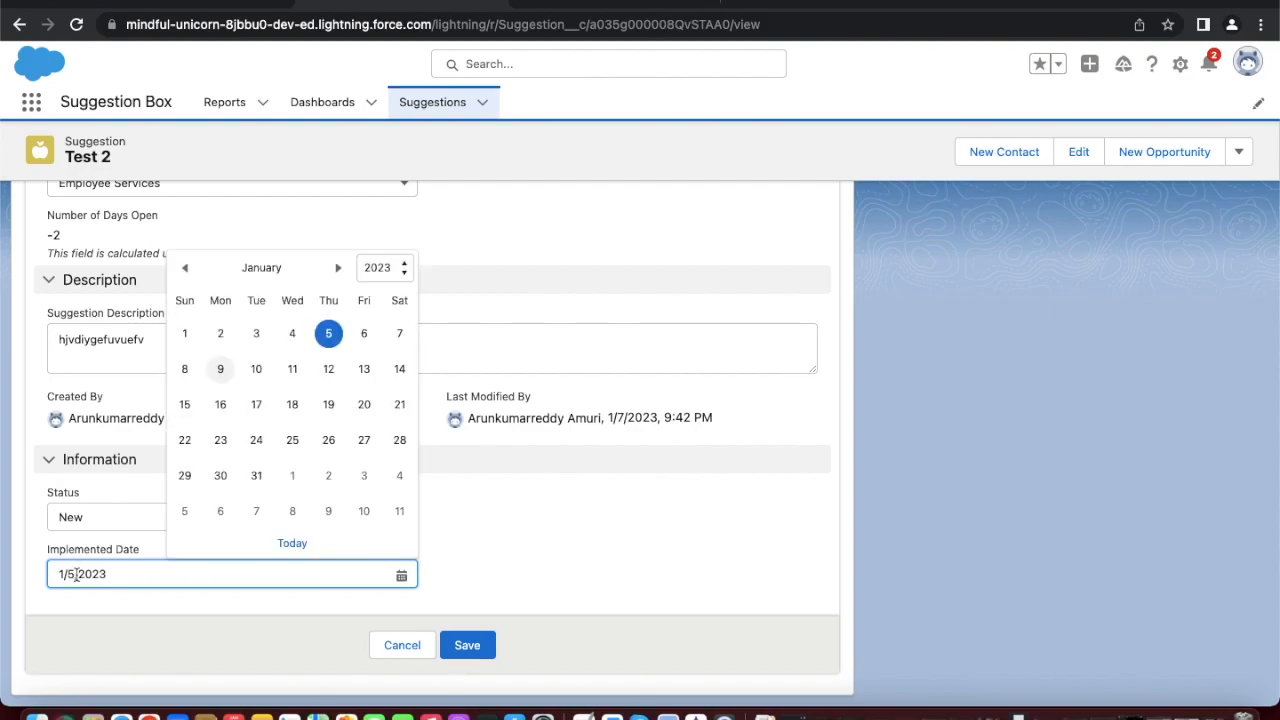
click(364, 369)
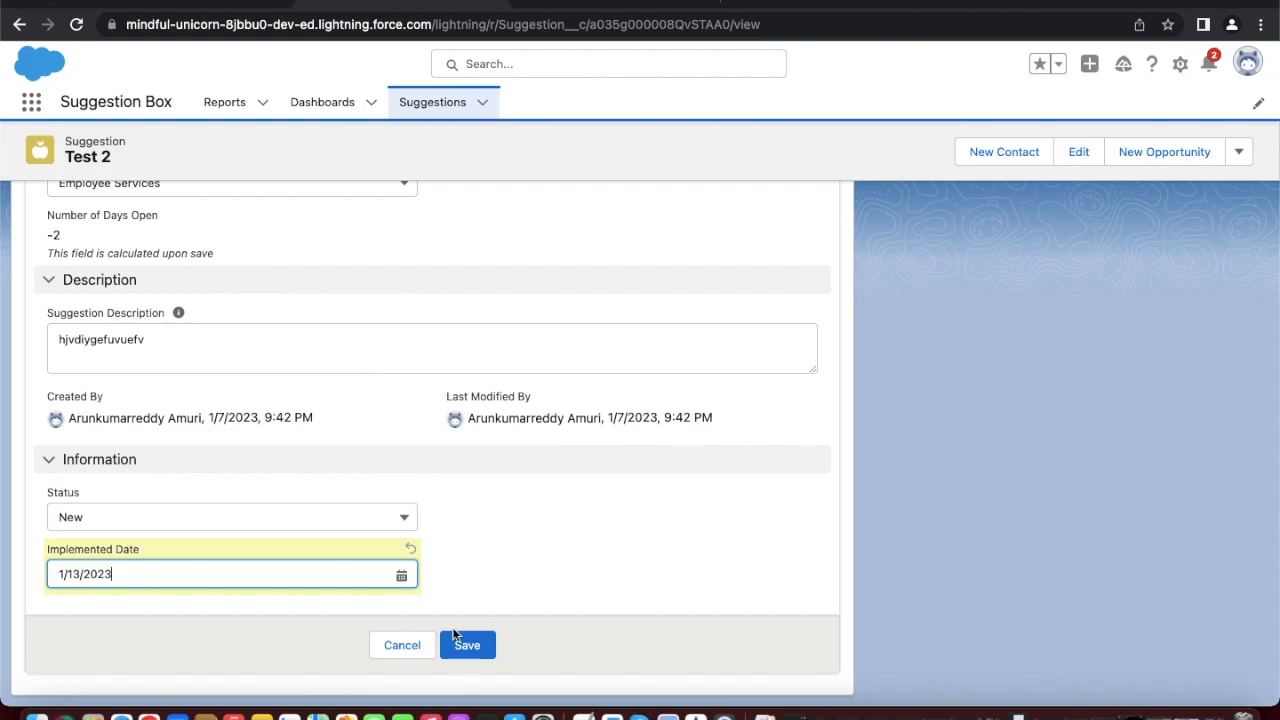
click(462, 641)
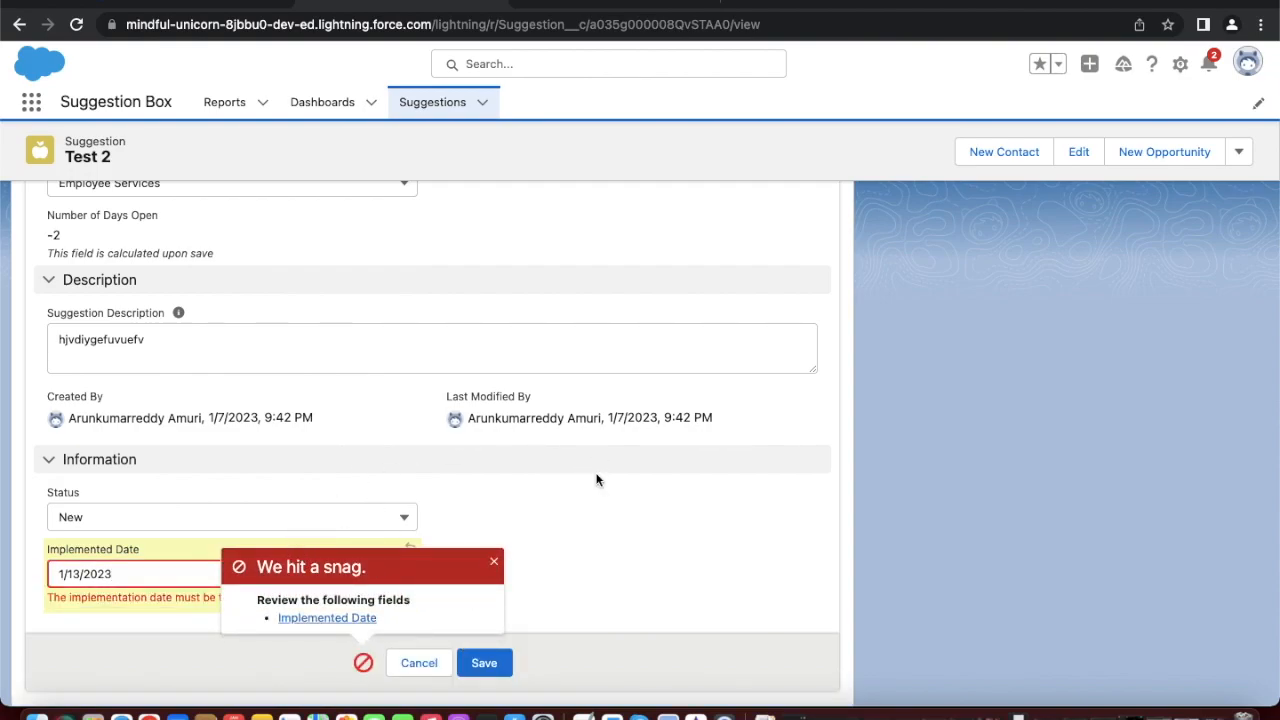
click(495, 566)
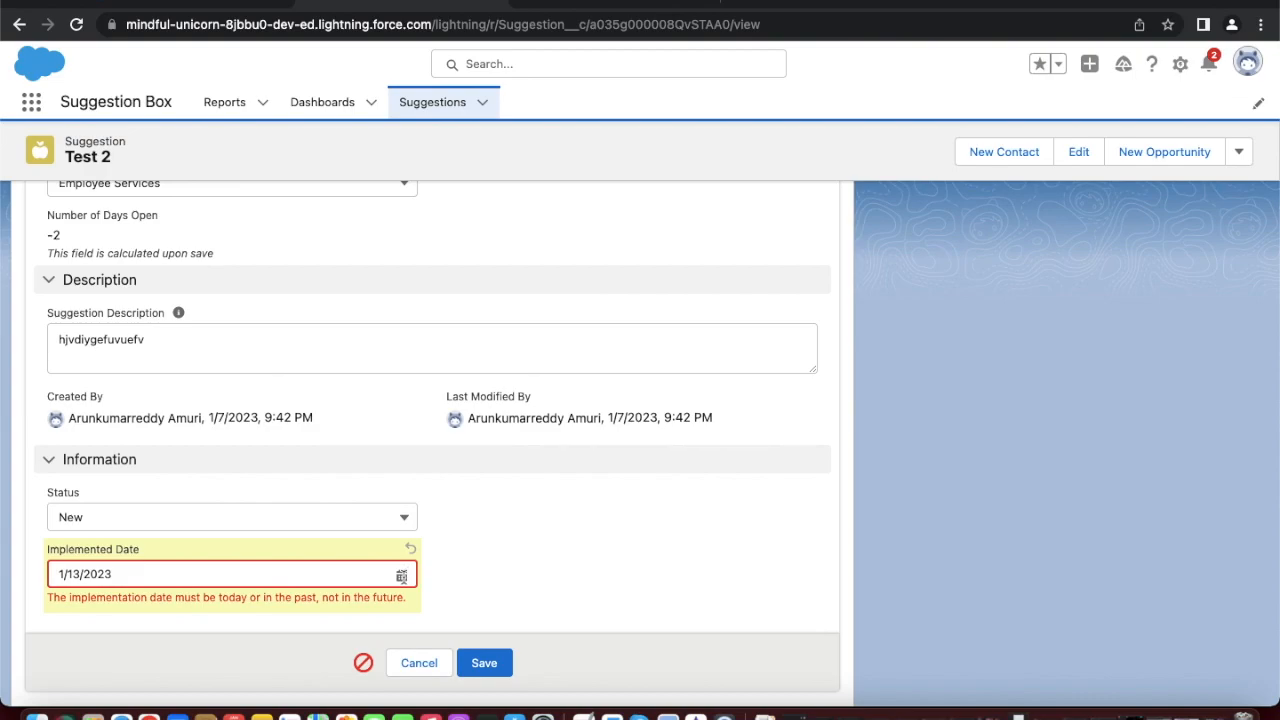
- Set the Test 2 suggestion's Implemented Date to 1/8/2023, save the record and check its details
click(401, 577)
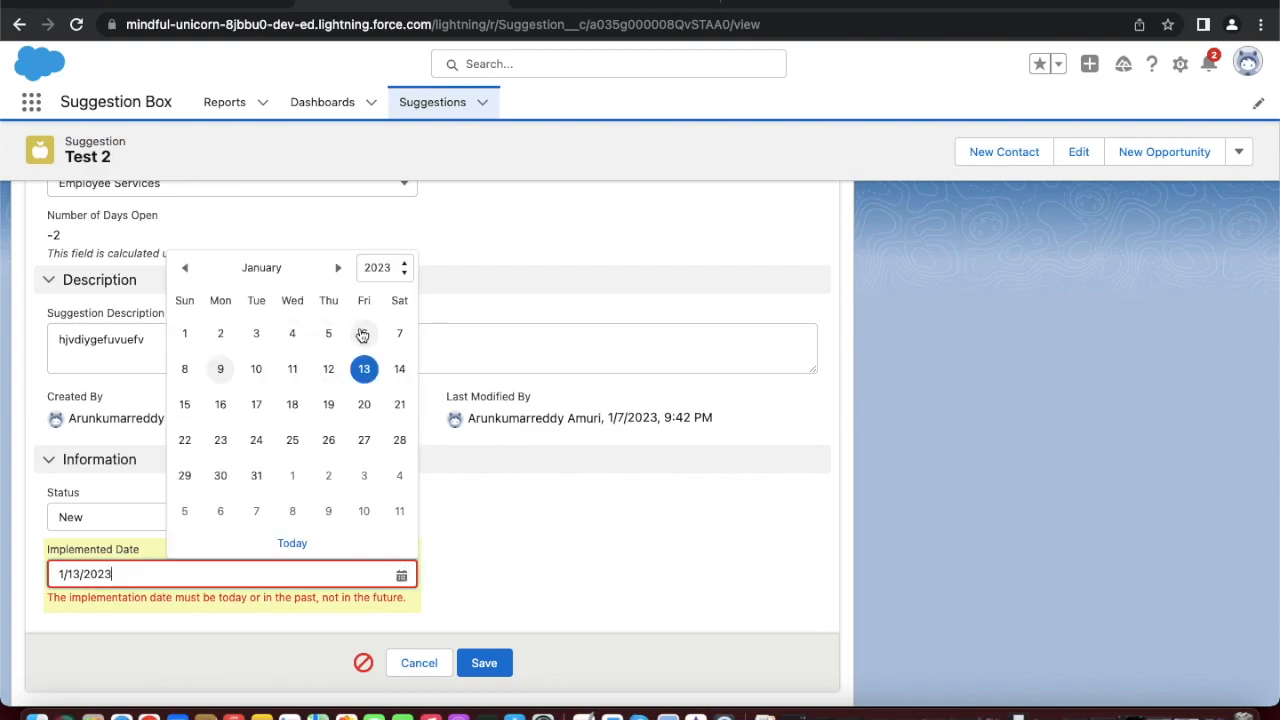
click(184, 367)
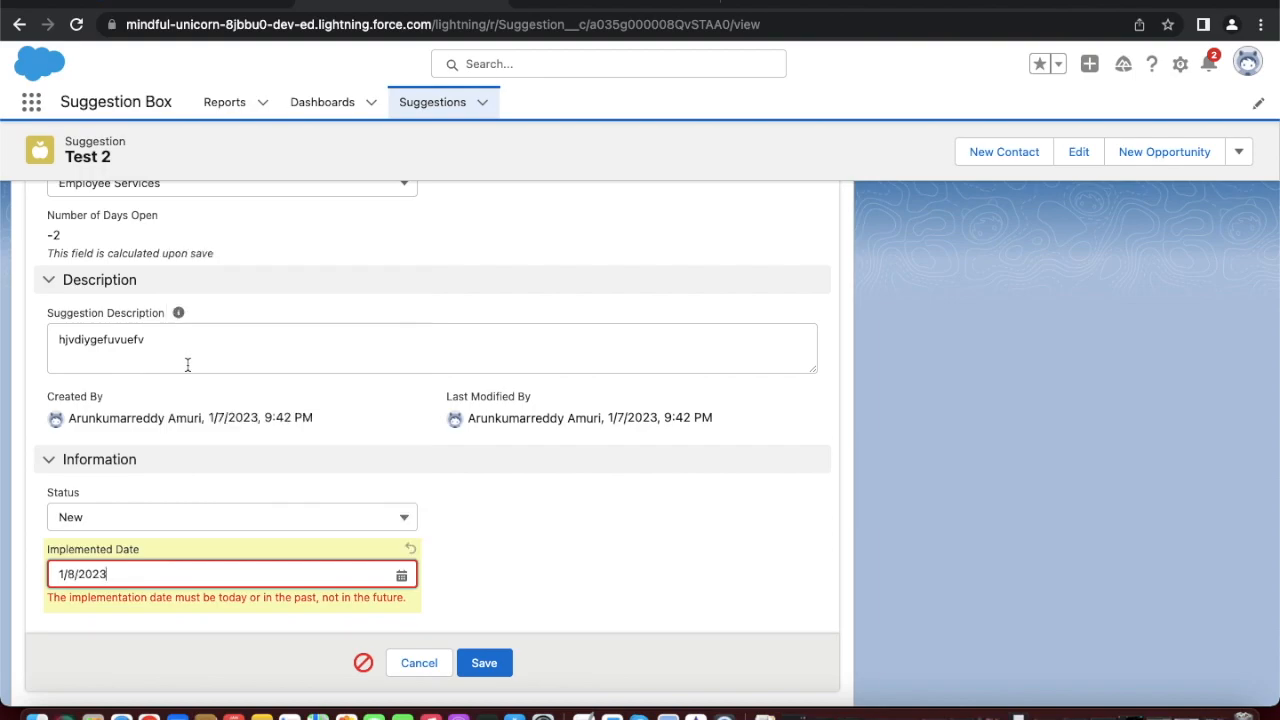
click(482, 660)
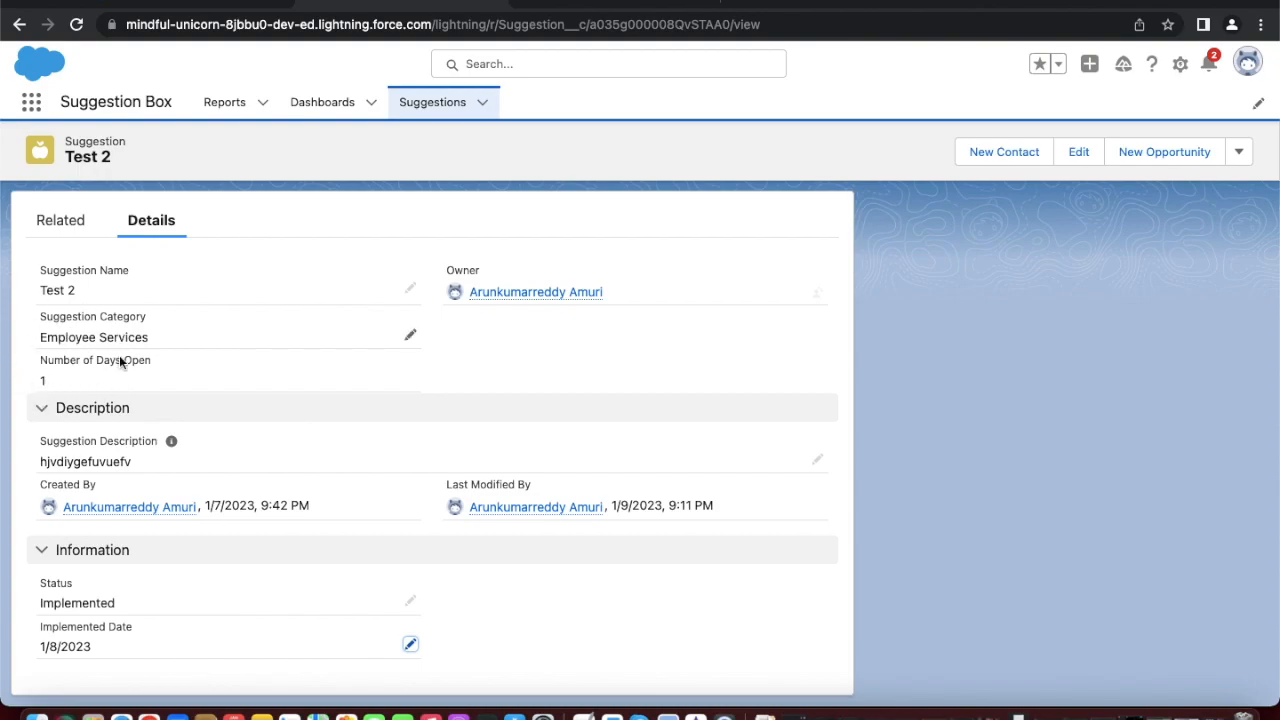
scroll(110, 403, up, 1)
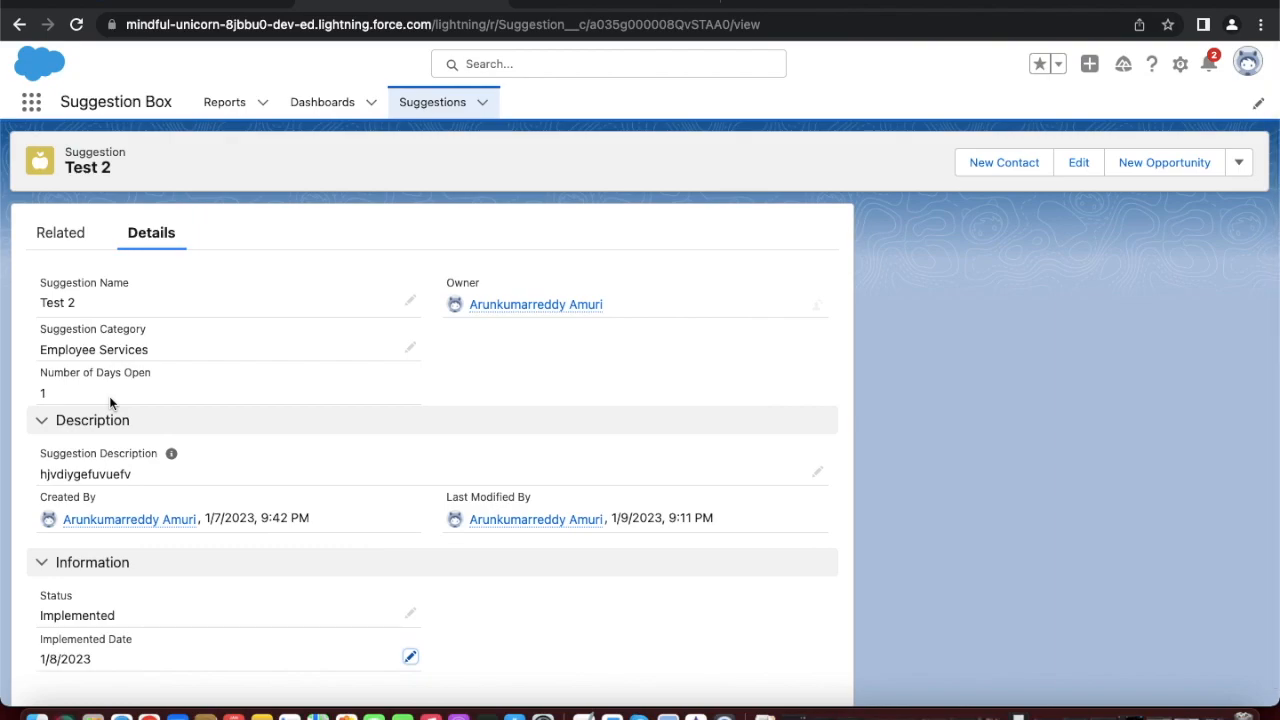
- Return to Trailhead's Add Business Logic unit and submit the step for verification to earn 100 points
click(202, 4)
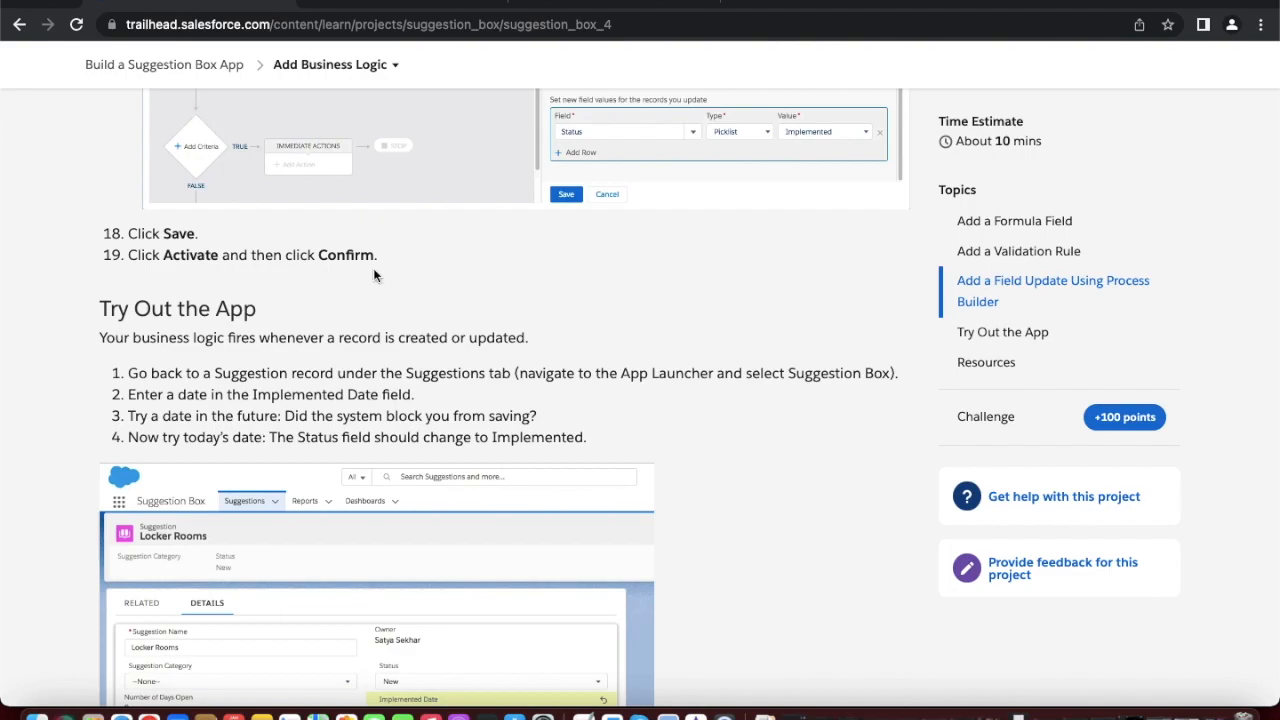
scroll(374, 276, down, 15)
scroll(374, 276, up, 5)
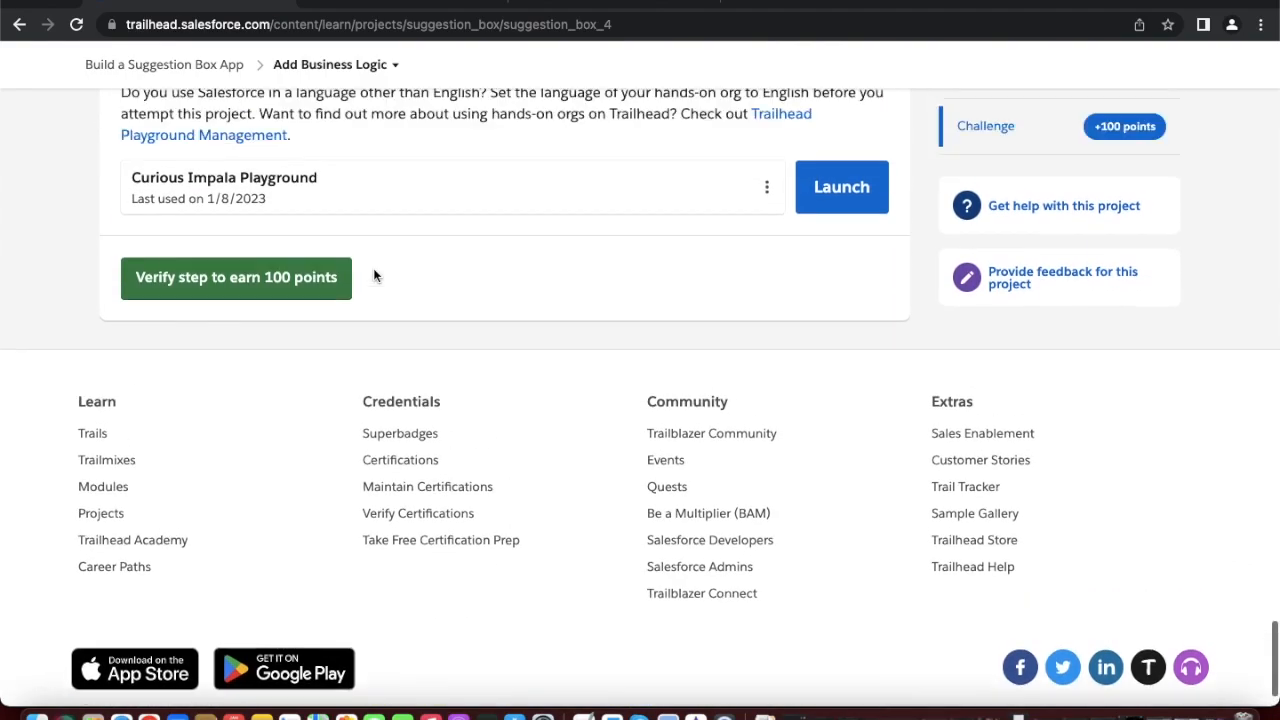
scroll(374, 276, down, 3)
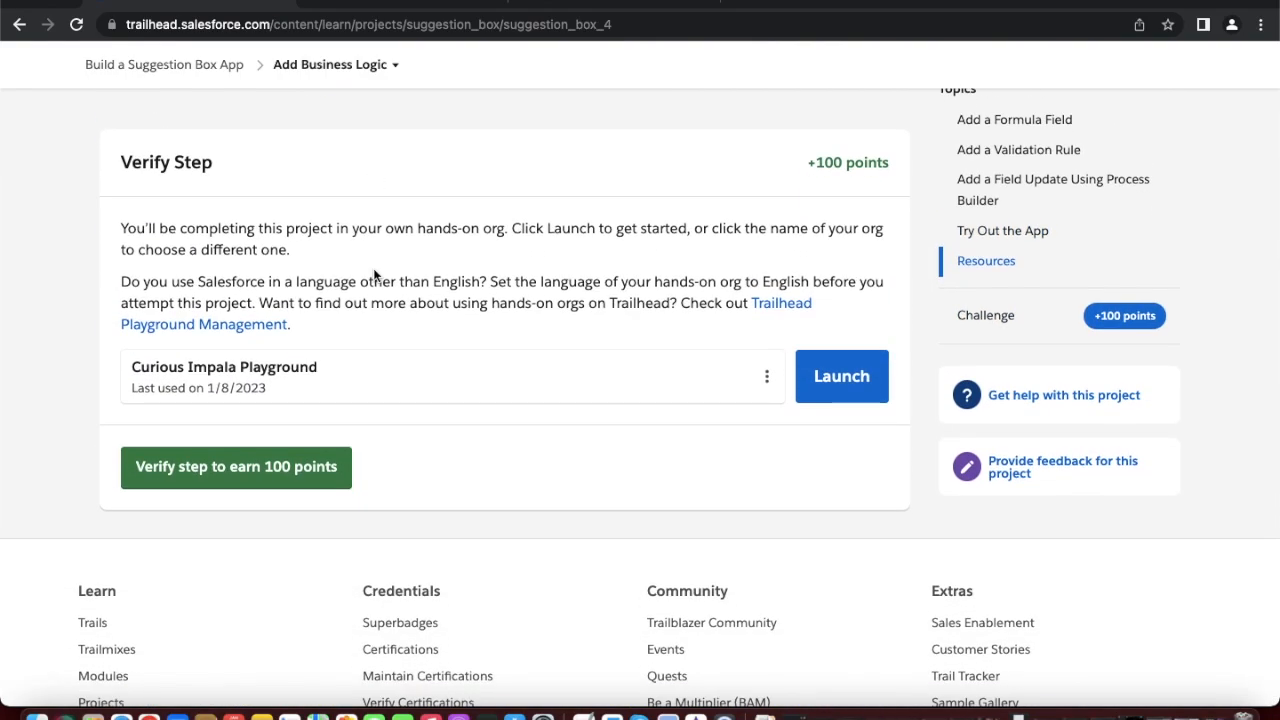
click(245, 470)
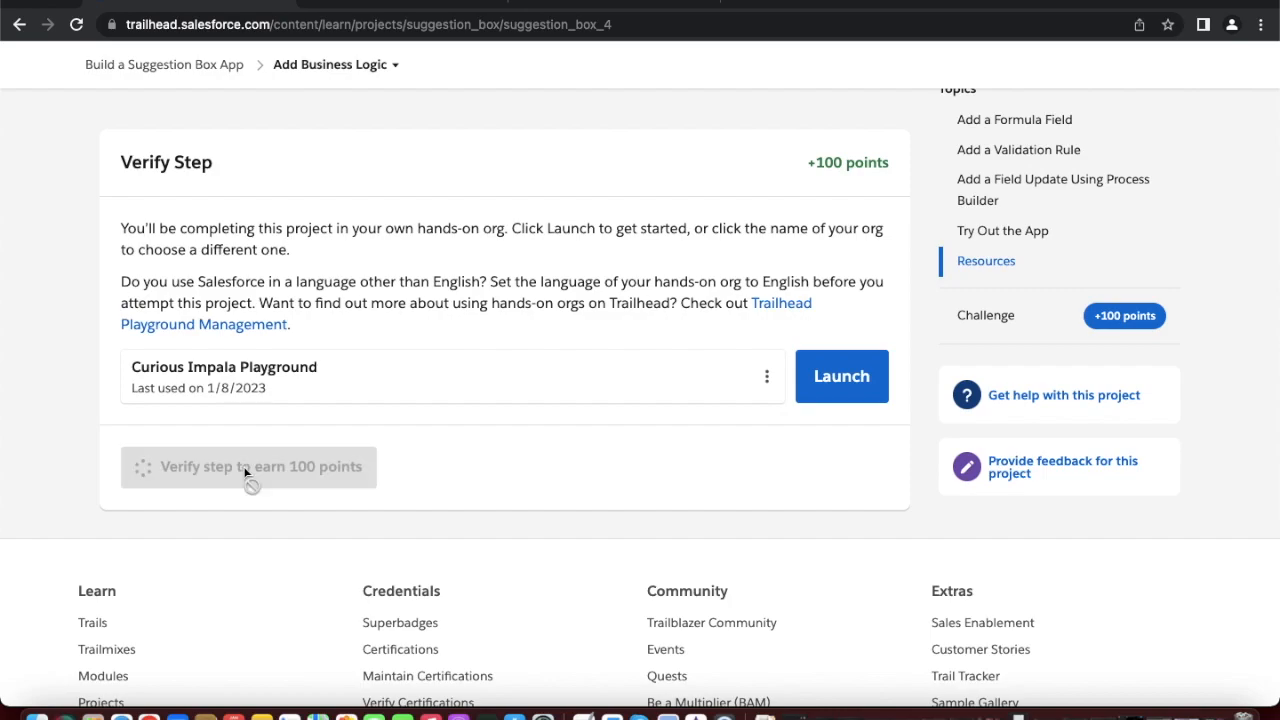